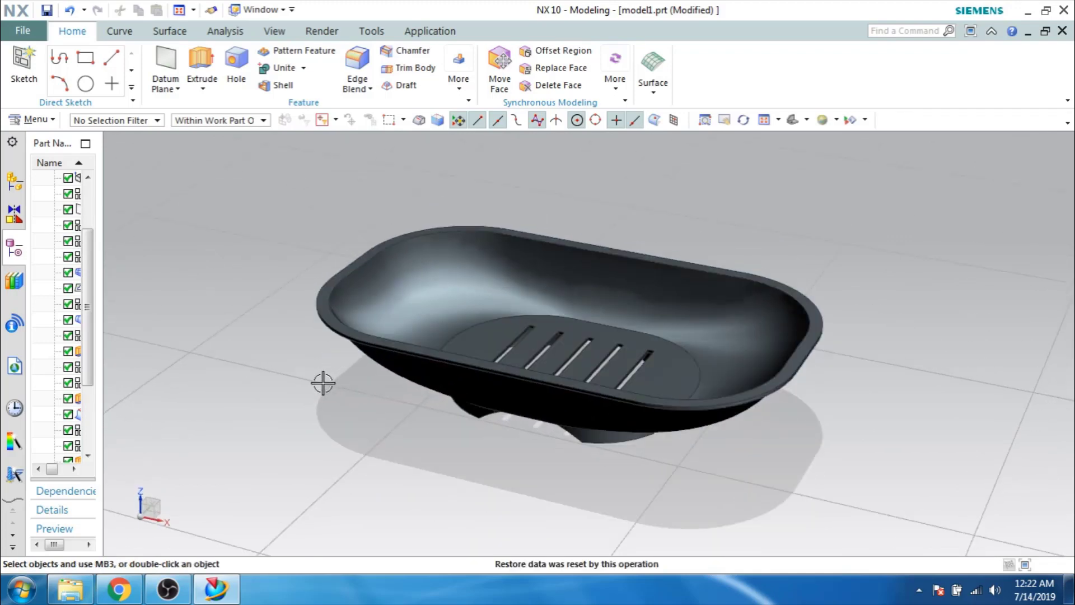
Create a new millimetre part from the Model template with the file name model2.prt.
{"action": "middle_click_drag", "start_coordinate": [320, 390], "coordinate": [319, 378]}
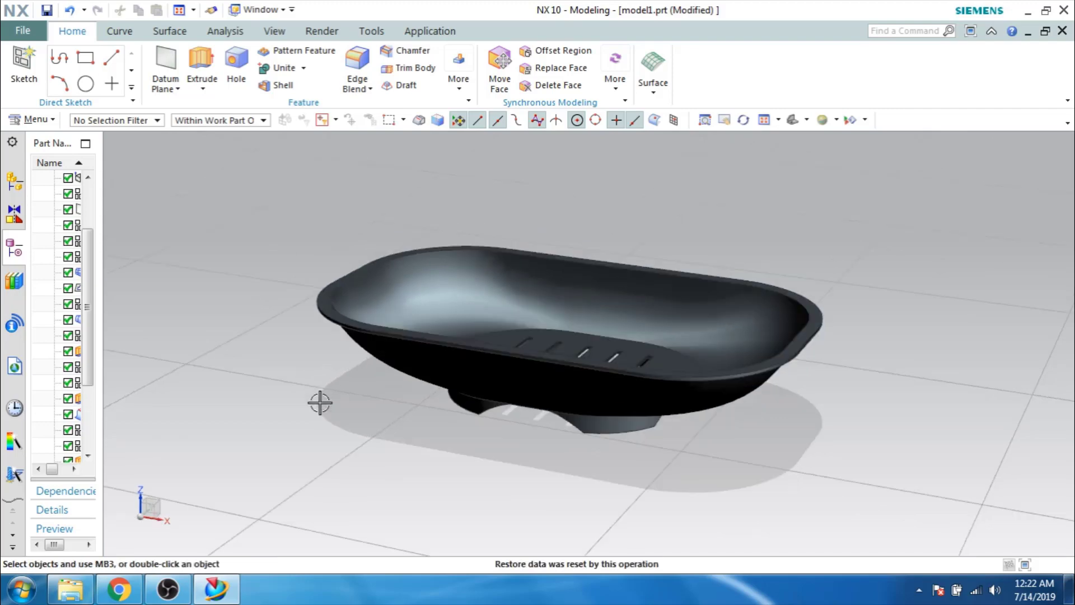
{"action": "left_click", "coordinate": [23, 31]}
{"action": "left_click", "coordinate": [22, 49]}
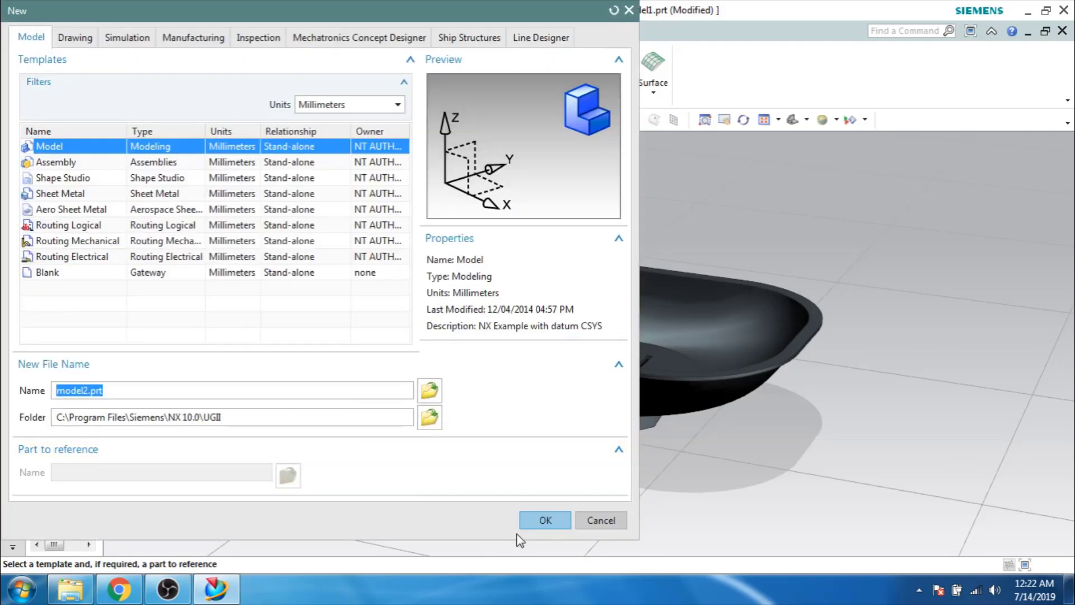
{"action": "left_click", "coordinate": [546, 519]}
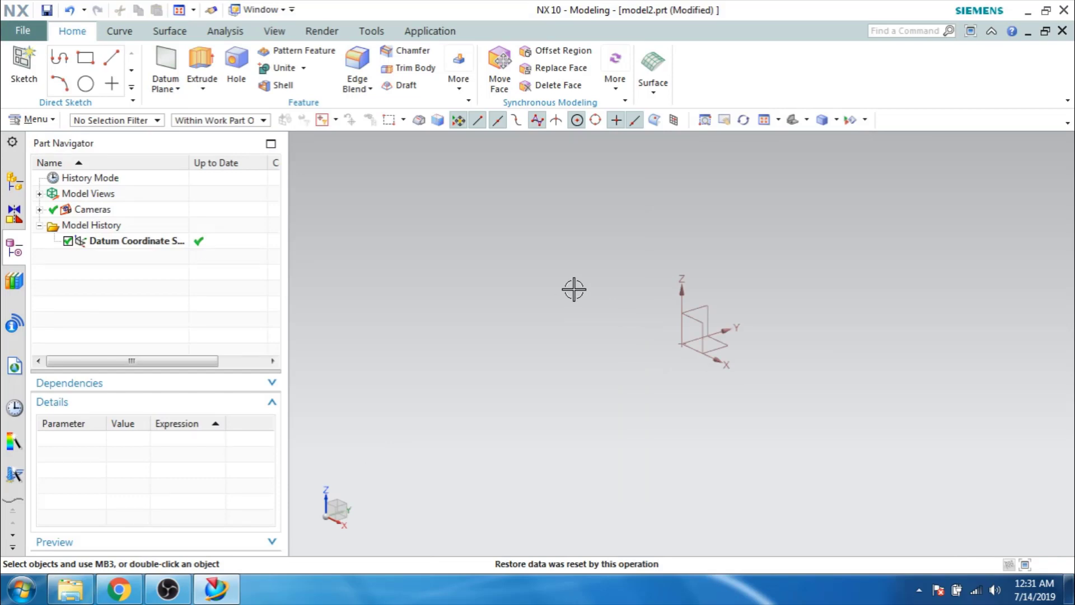
Start a sketch on the default XY plane and draw a rectangle about 114 mm wide and 54 mm high around the origin.
{"action": "left_click", "coordinate": [24, 66]}
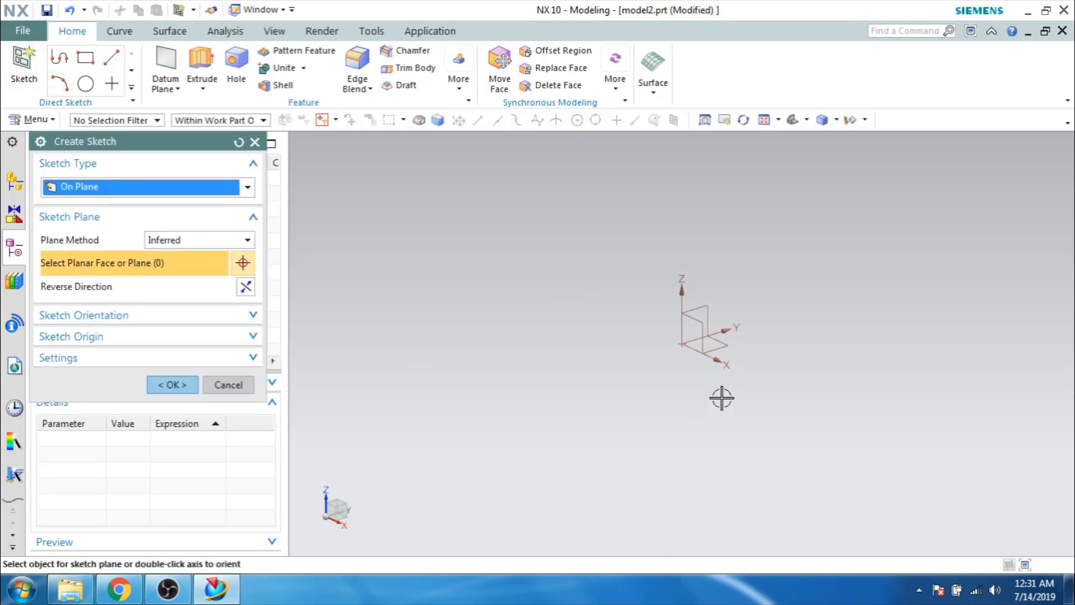
{"action": "left_click", "coordinate": [191, 385]}
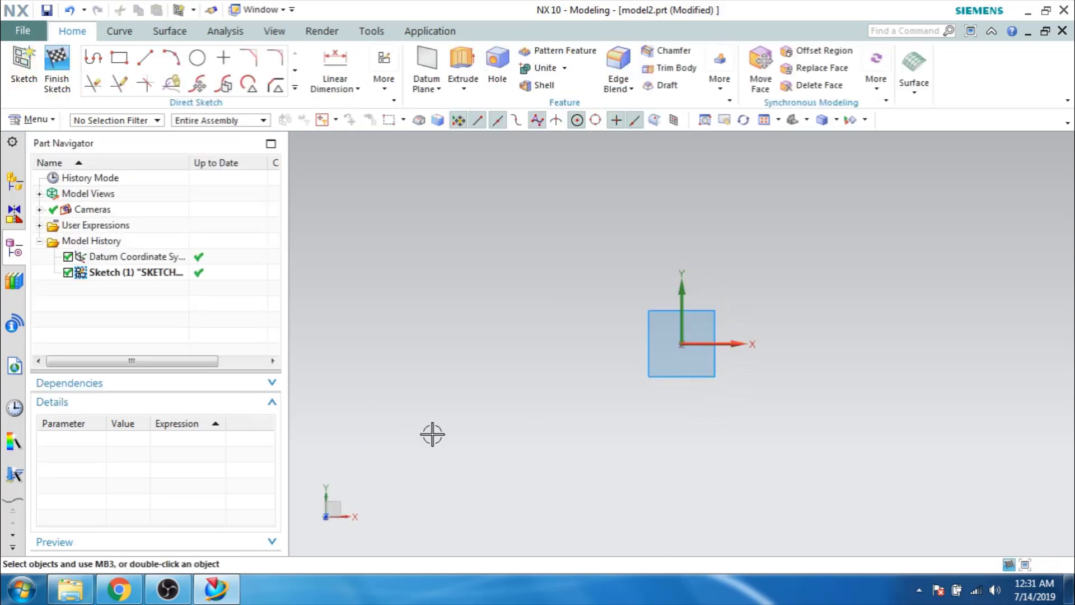
{"action": "left_click", "coordinate": [119, 58]}
{"action": "left_click", "coordinate": [516, 293]}
{"action": "left_click", "coordinate": [846, 451]}
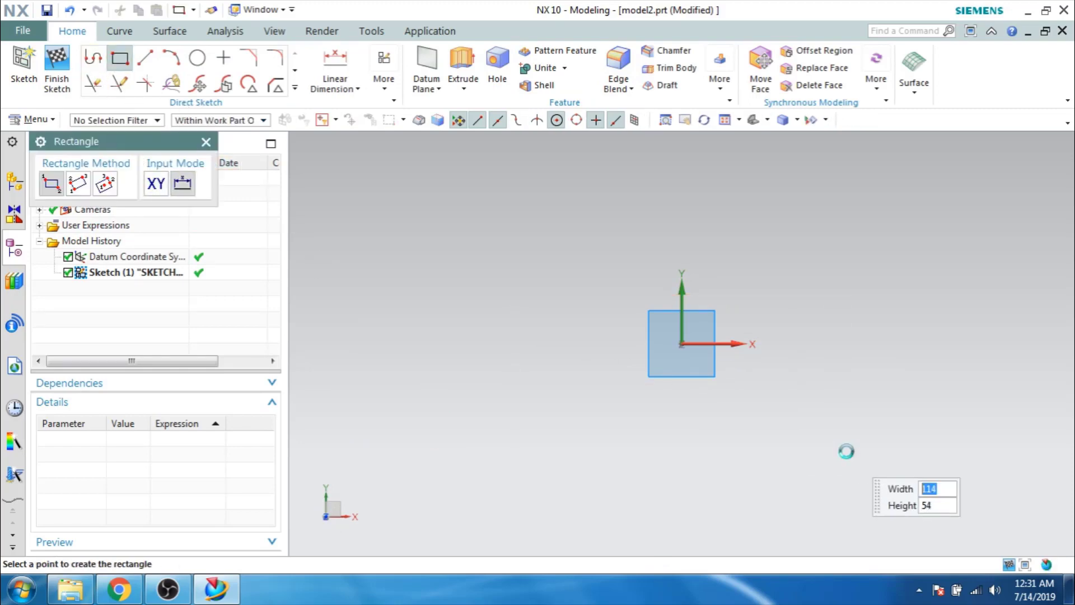
{"action": "key", "text": "Escape"}
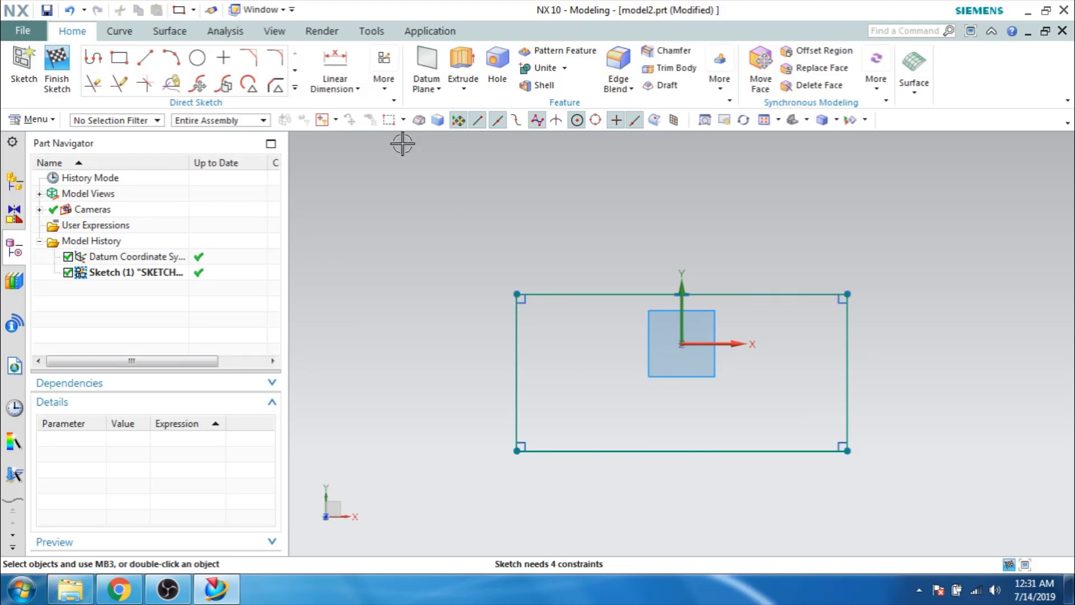
Make the rectangle's two vertical sides symmetric about the Y axis.
{"action": "left_click", "coordinate": [384, 78]}
{"action": "left_click", "coordinate": [566, 124]}
{"action": "left_click", "coordinate": [520, 342]}
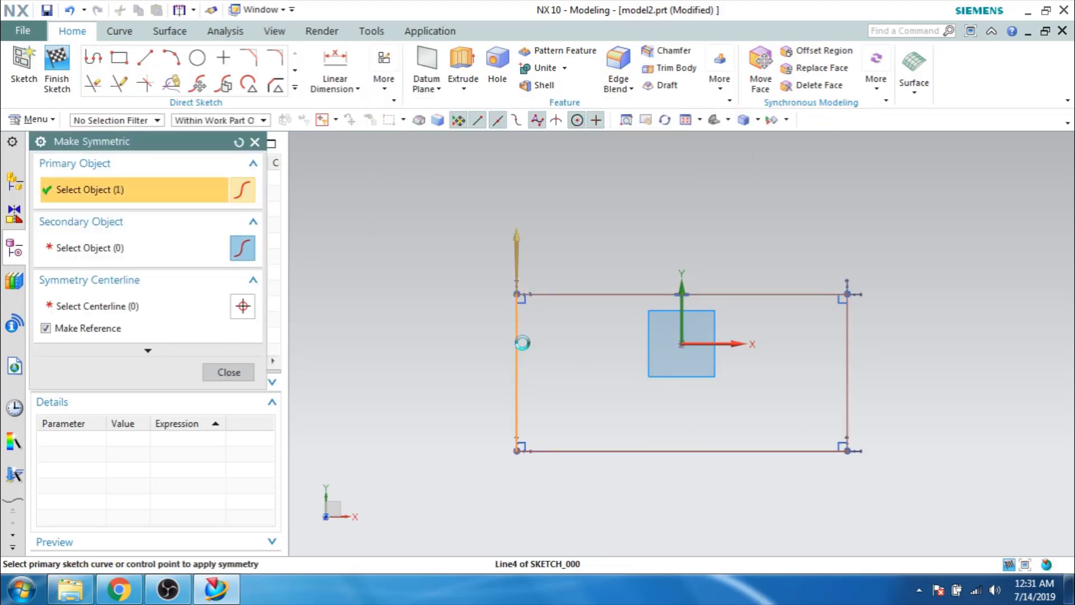
{"action": "left_click", "coordinate": [847, 321]}
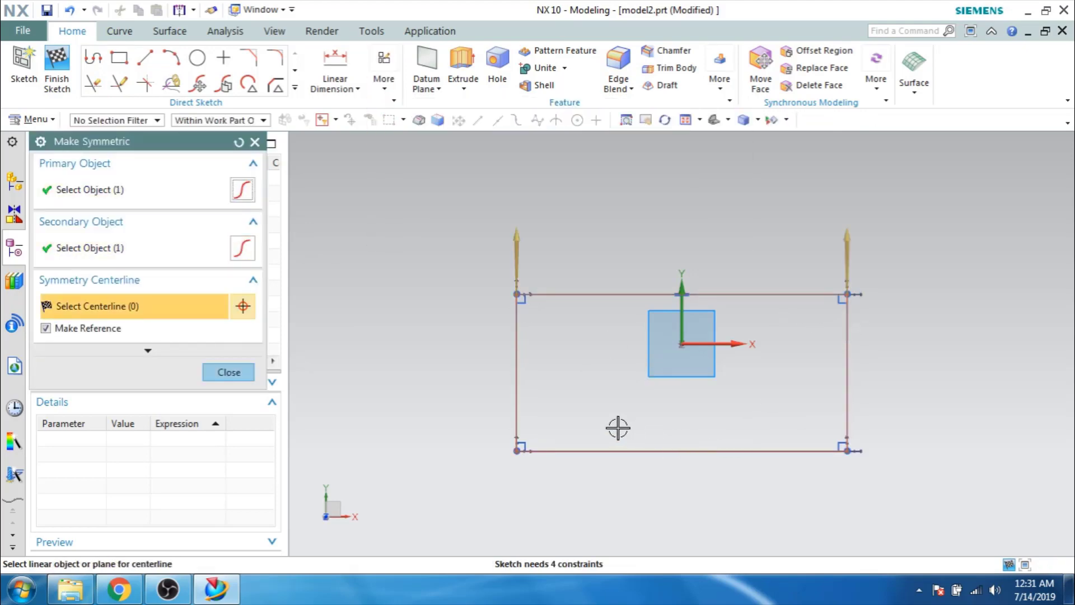
{"action": "left_click", "coordinate": [682, 312]}
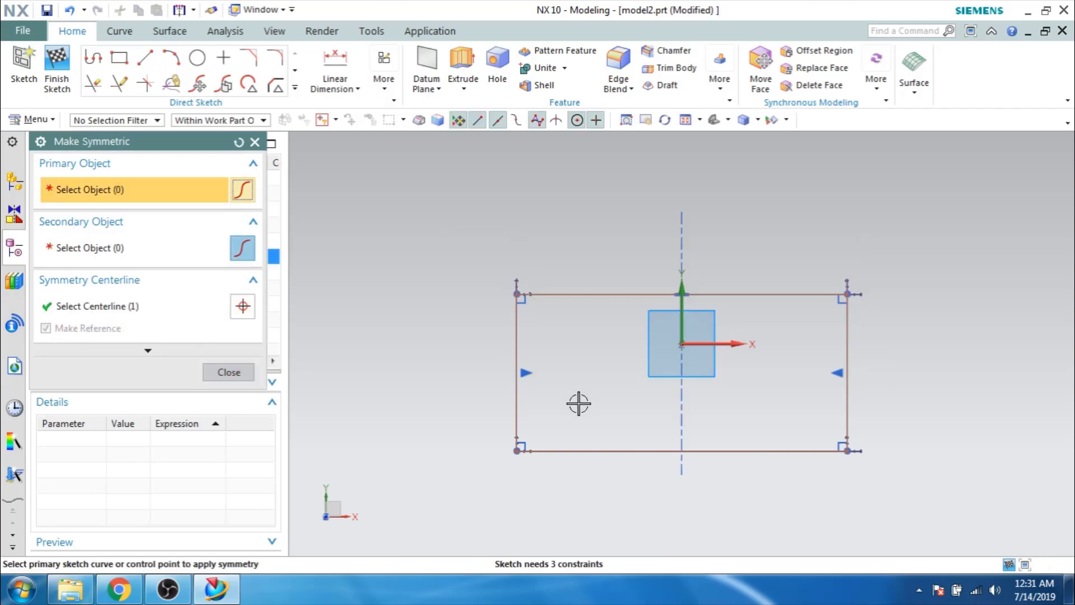
{"action": "left_click", "coordinate": [560, 295]}
{"action": "left_click", "coordinate": [199, 312]}
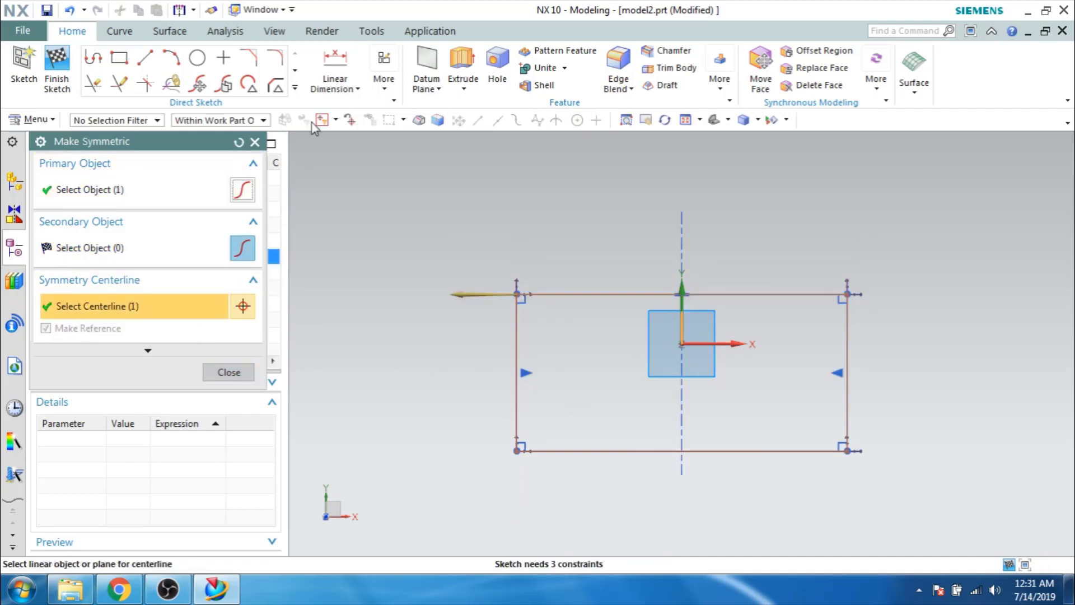
{"action": "left_click", "coordinate": [350, 121]}
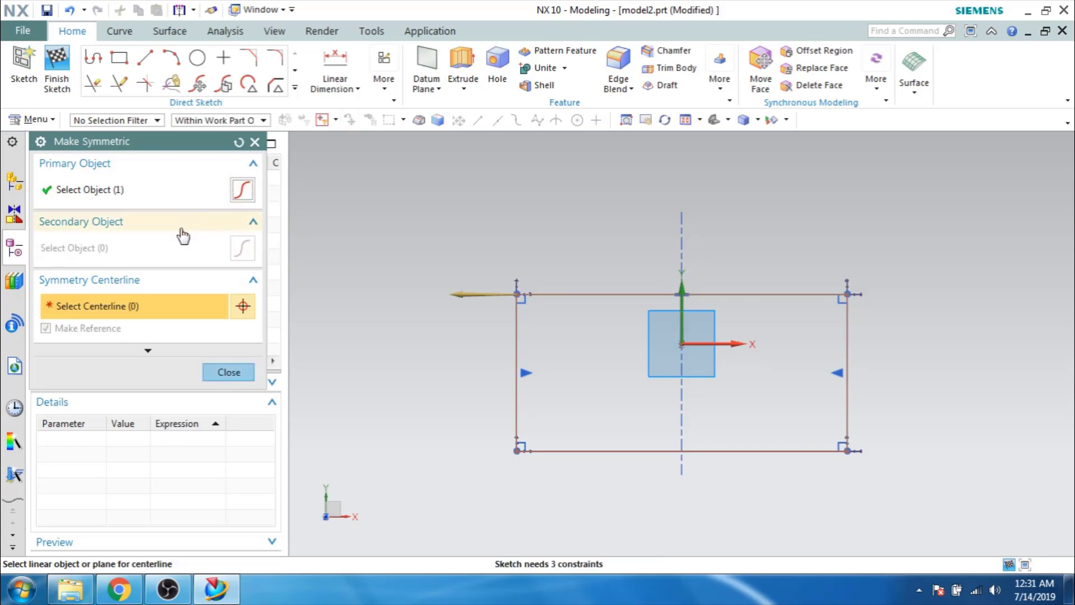
{"action": "left_click", "coordinate": [185, 187]}
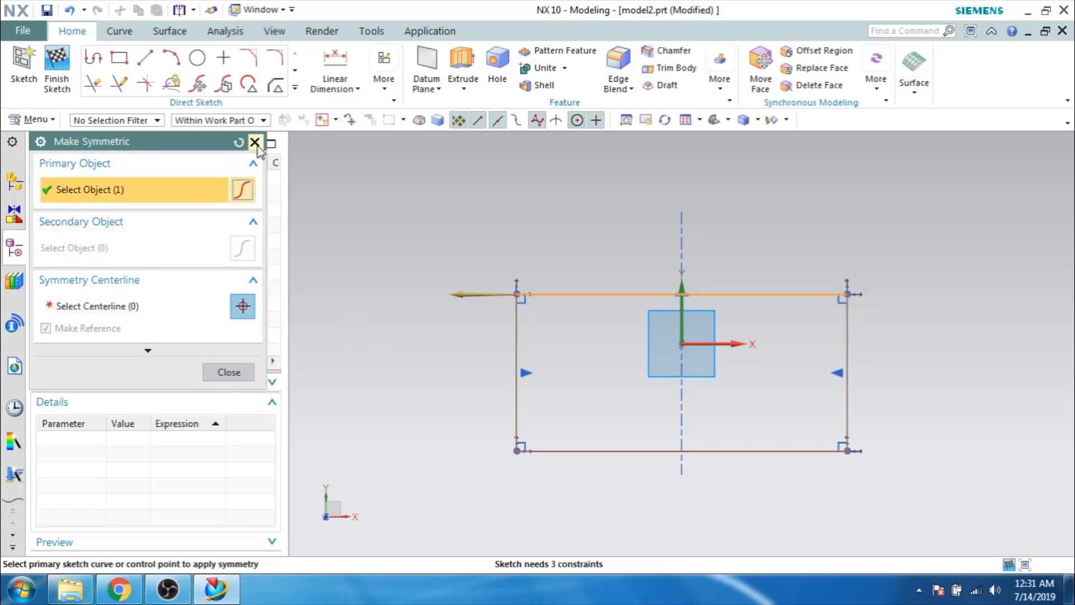
{"action": "left_click", "coordinate": [239, 142]}
Make the rectangle's two horizontal sides symmetric about the X axis.
{"action": "left_click", "coordinate": [537, 294]}
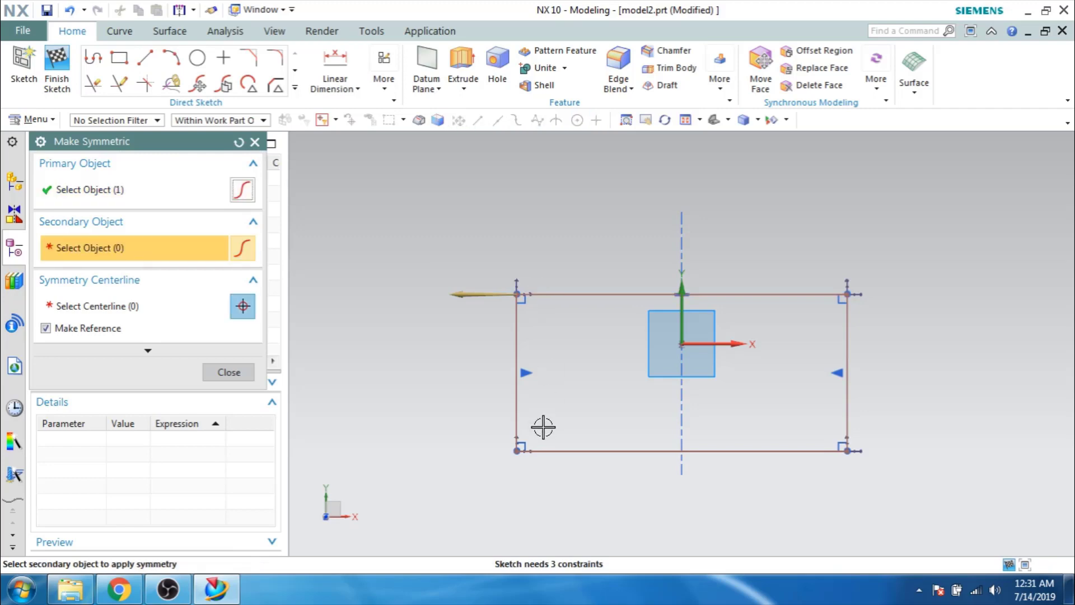
{"action": "left_click", "coordinate": [547, 451]}
{"action": "left_click", "coordinate": [700, 350]}
{"action": "middle_click", "coordinate": [547, 384]}
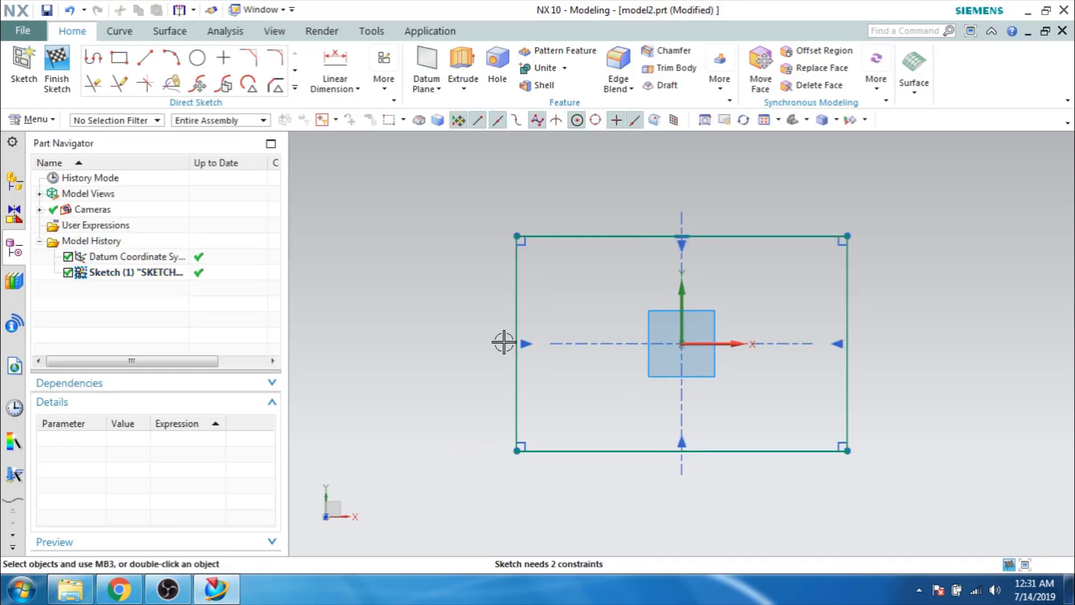
Dimension the rectangle's upper horizontal side and set its width to 80 mm.
{"action": "key", "text": "d"}
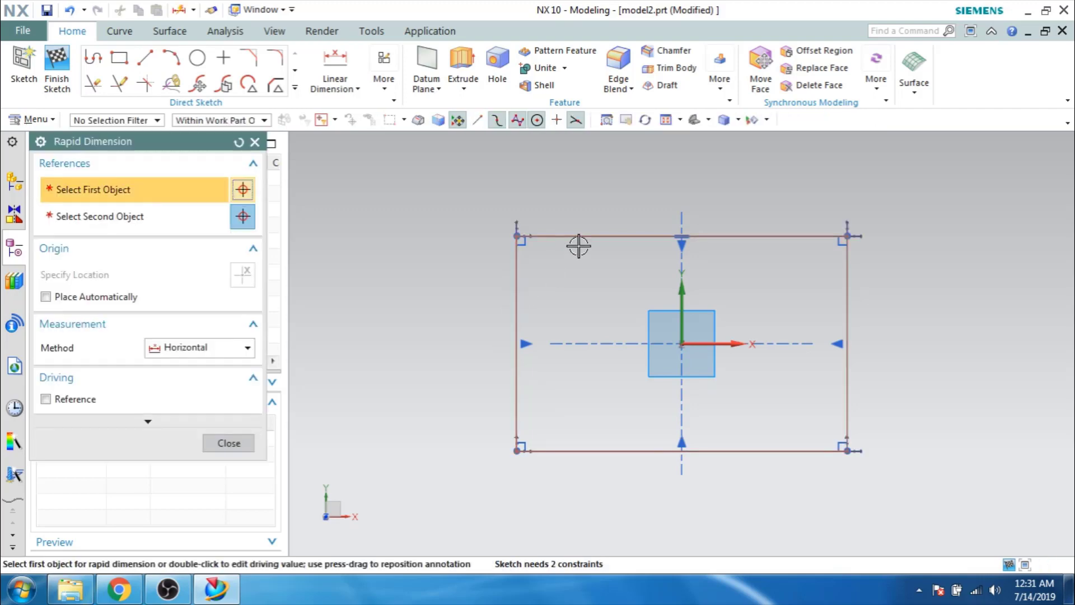
{"action": "left_click", "coordinate": [581, 240]}
{"action": "left_click", "coordinate": [583, 181]}
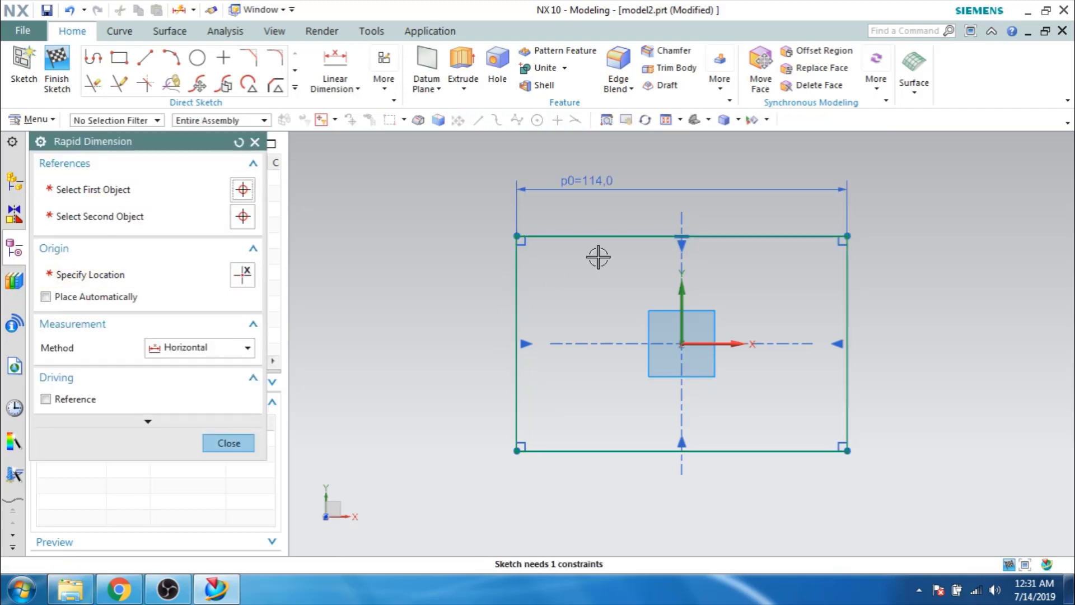
{"action": "type", "text": "80"}
{"action": "key", "text": "Return"}
{"action": "middle_click", "coordinate": [607, 250]}
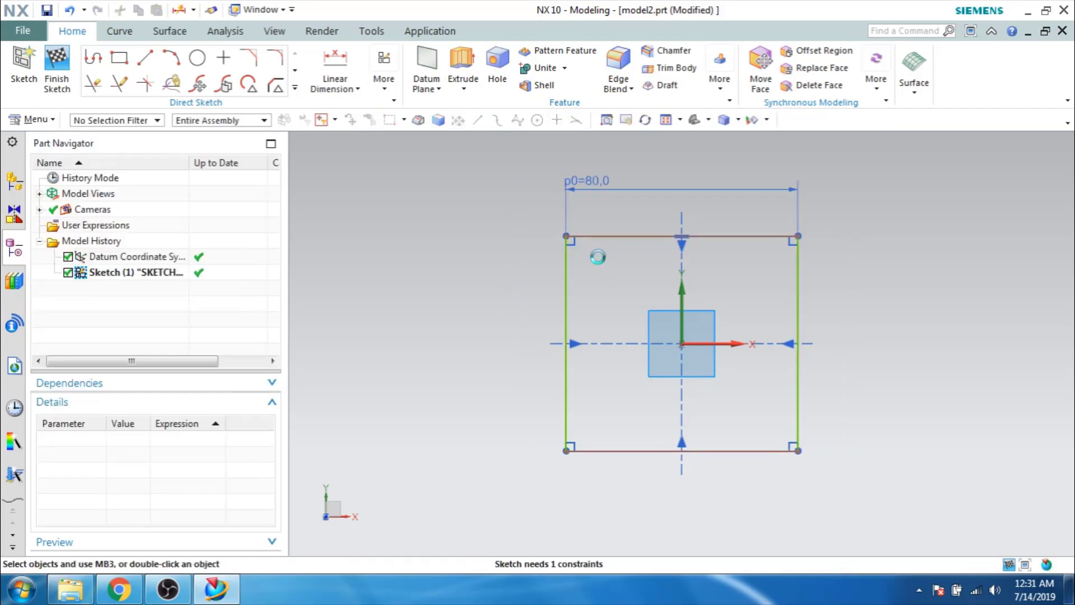
{"action": "key", "text": "d"}
{"action": "left_click", "coordinate": [798, 285]}
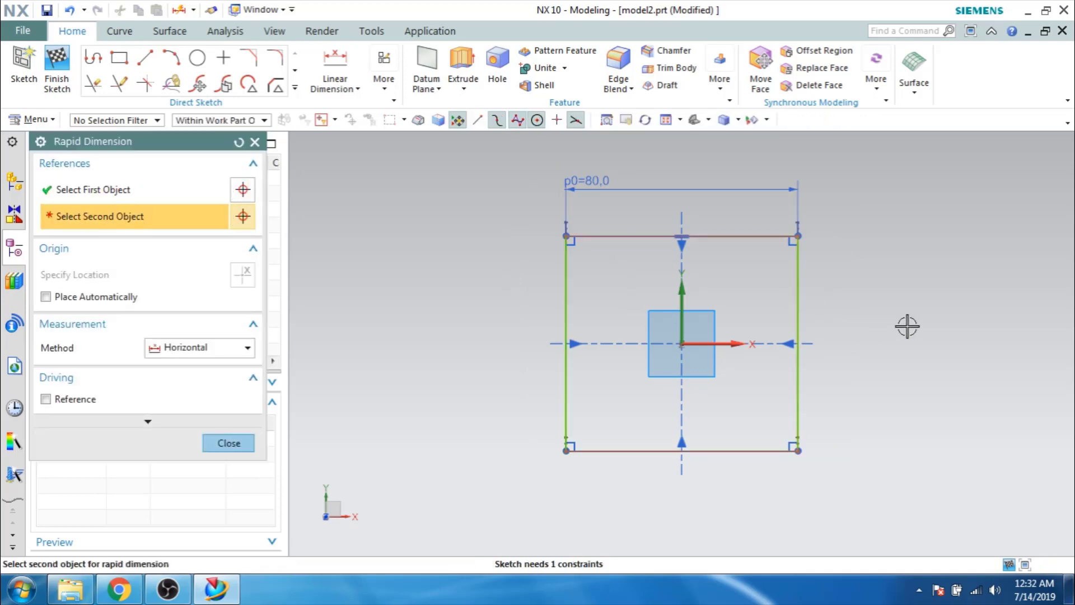
{"action": "left_click", "coordinate": [801, 288]}
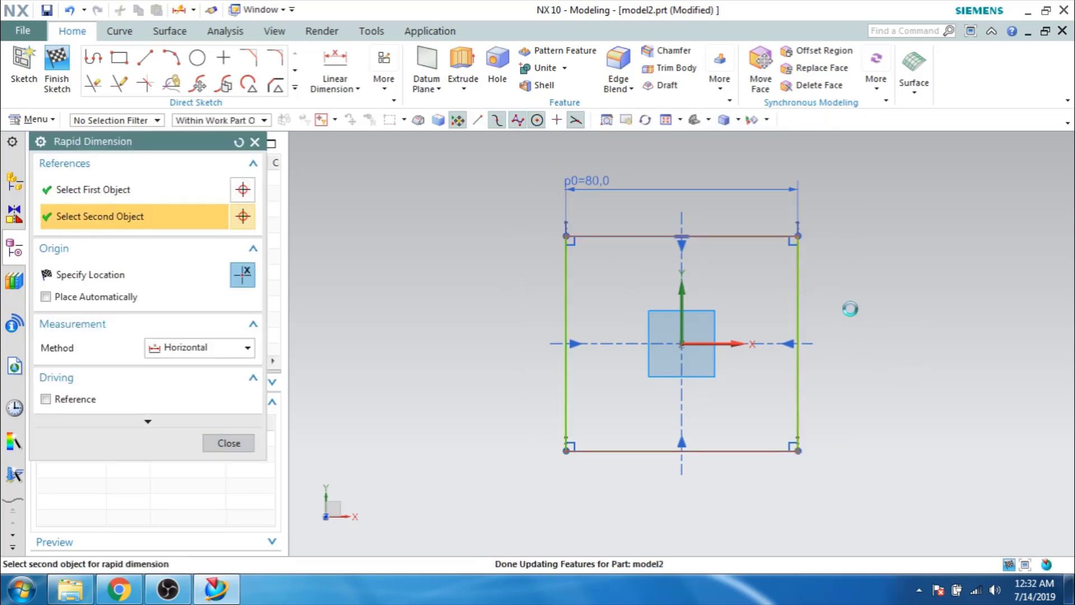
{"action": "key", "text": "Escape"}
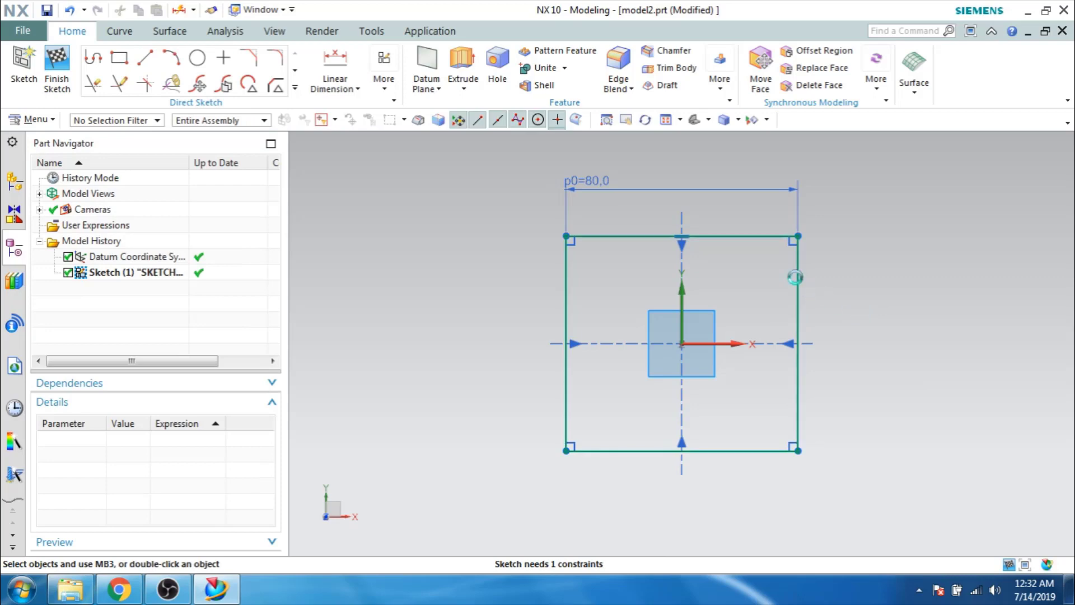
{"action": "key", "text": "d"}
{"action": "left_click", "coordinate": [797, 269]}
{"action": "key", "text": "Escape"}
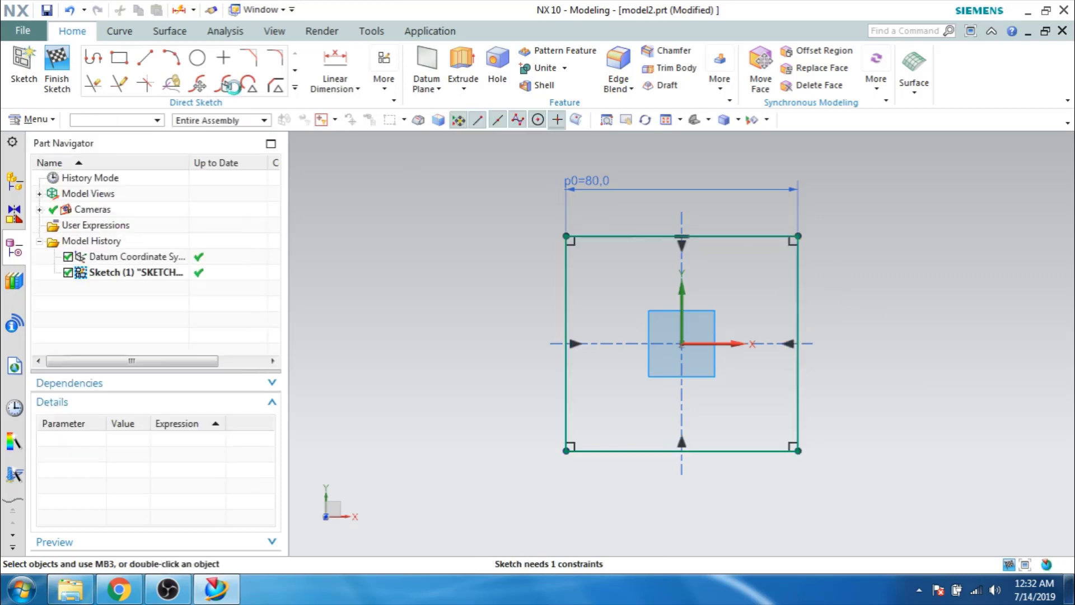
Add a linear dimension to the rectangle's right vertical side and set its height to 60 mm.
{"action": "left_click", "coordinate": [335, 89]}
{"action": "left_click", "coordinate": [353, 124]}
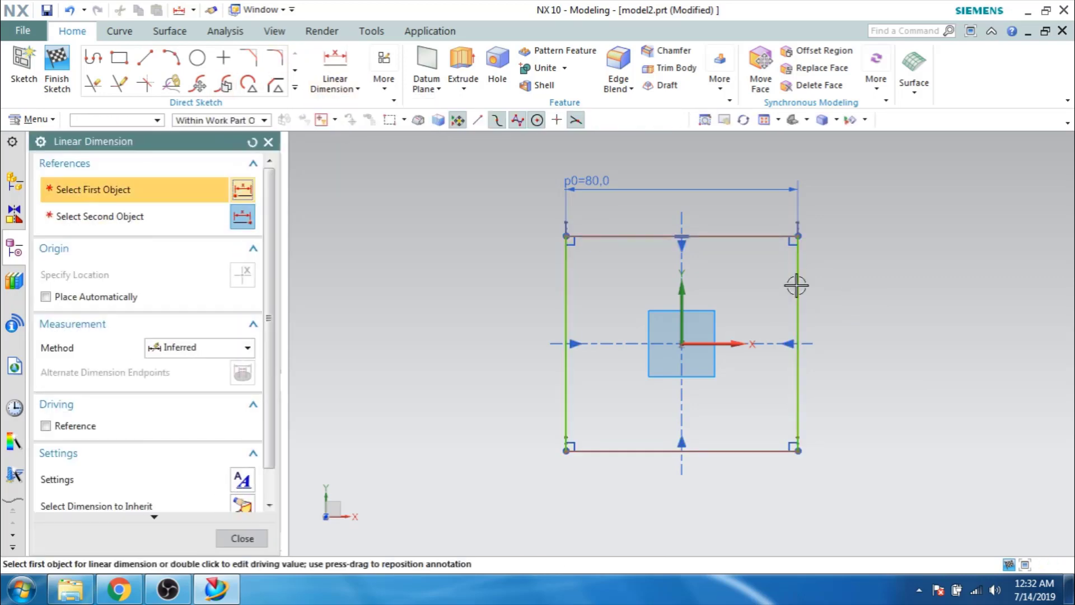
{"action": "left_click", "coordinate": [798, 286]}
{"action": "left_click", "coordinate": [855, 368]}
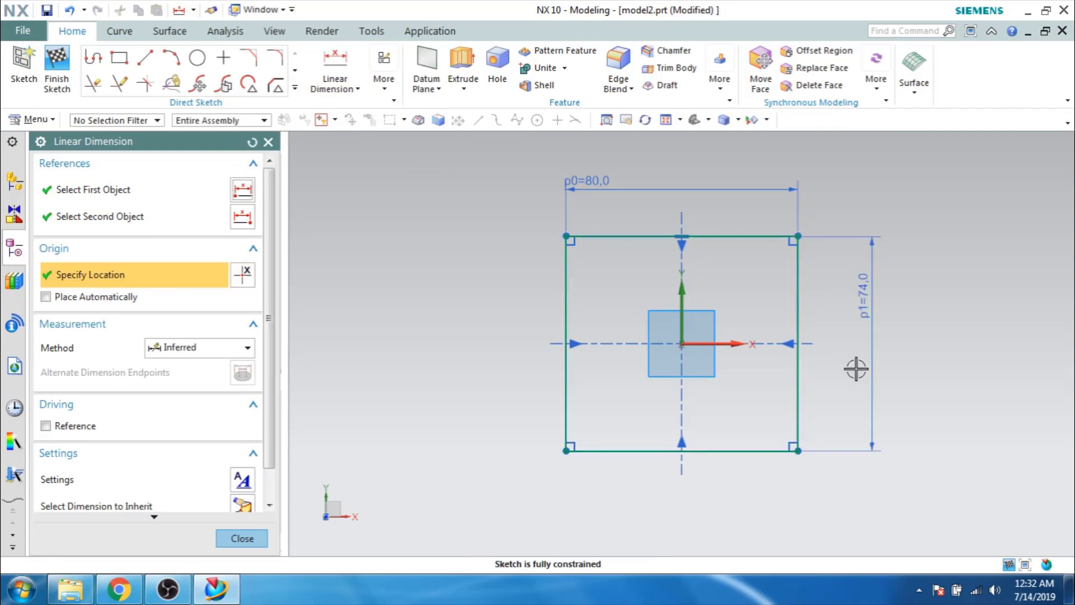
{"action": "type", "text": "60"}
{"action": "key", "text": "Return"}
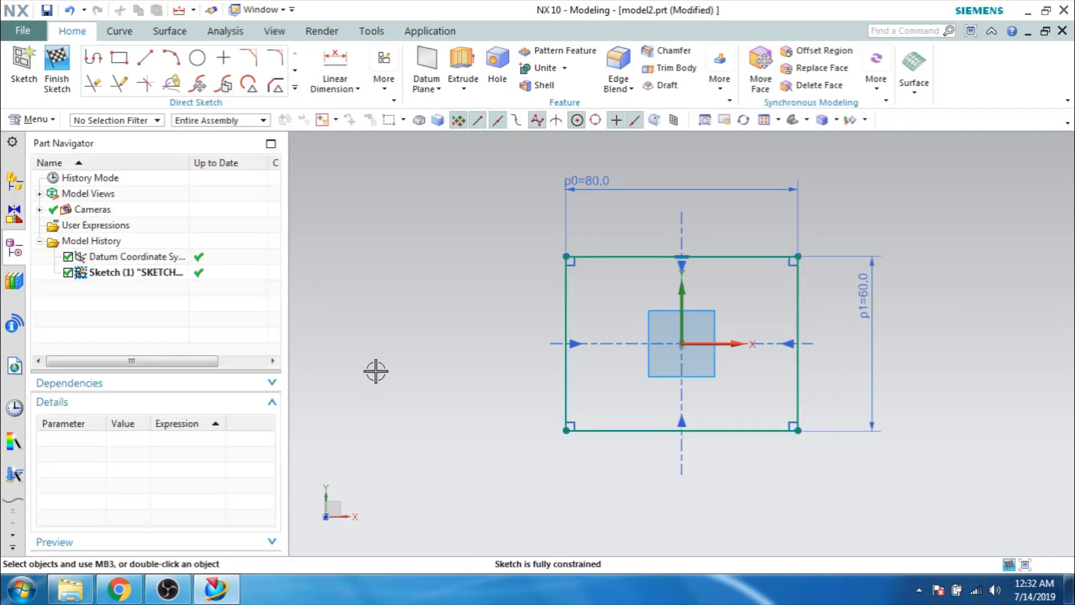
Fillet the rectangle's two left corners with a radius of 29 mm.
{"action": "key", "text": "f"}
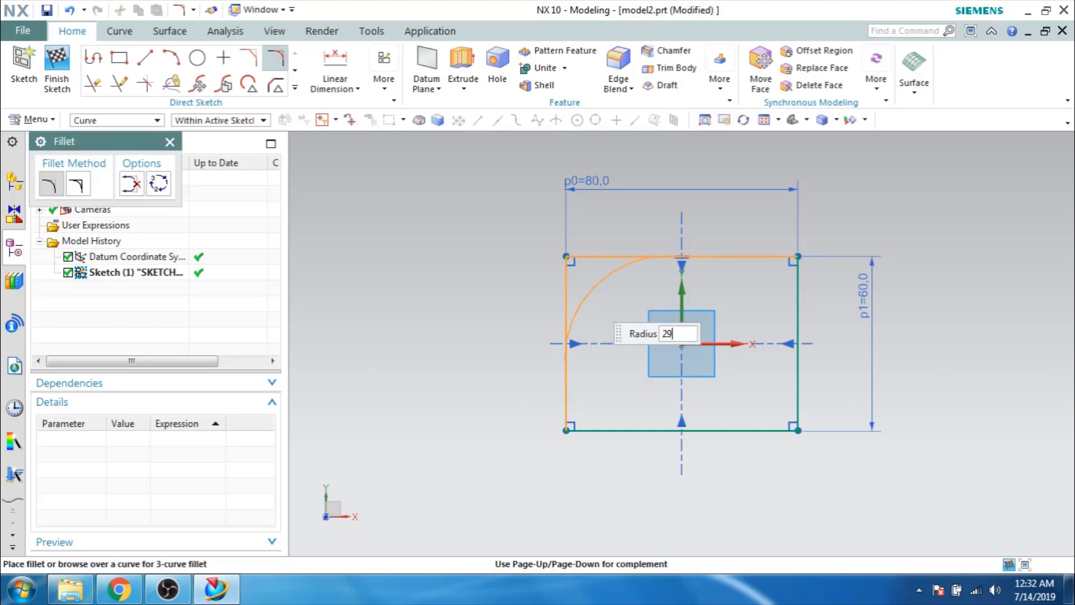
{"action": "type", "text": "29"}
{"action": "key", "text": "Return"}
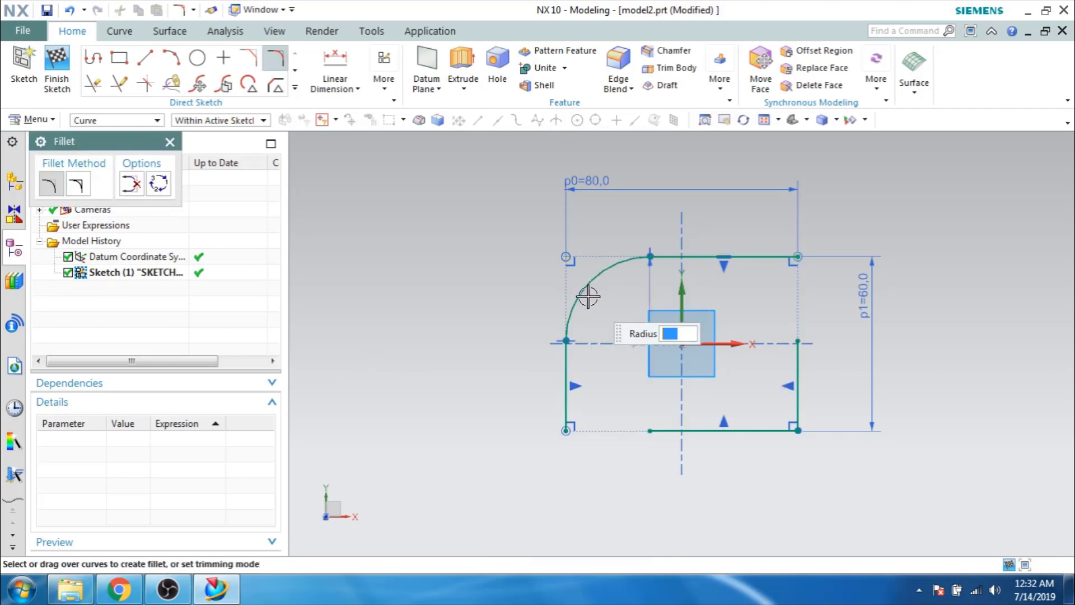
{"action": "left_click", "coordinate": [566, 372]}
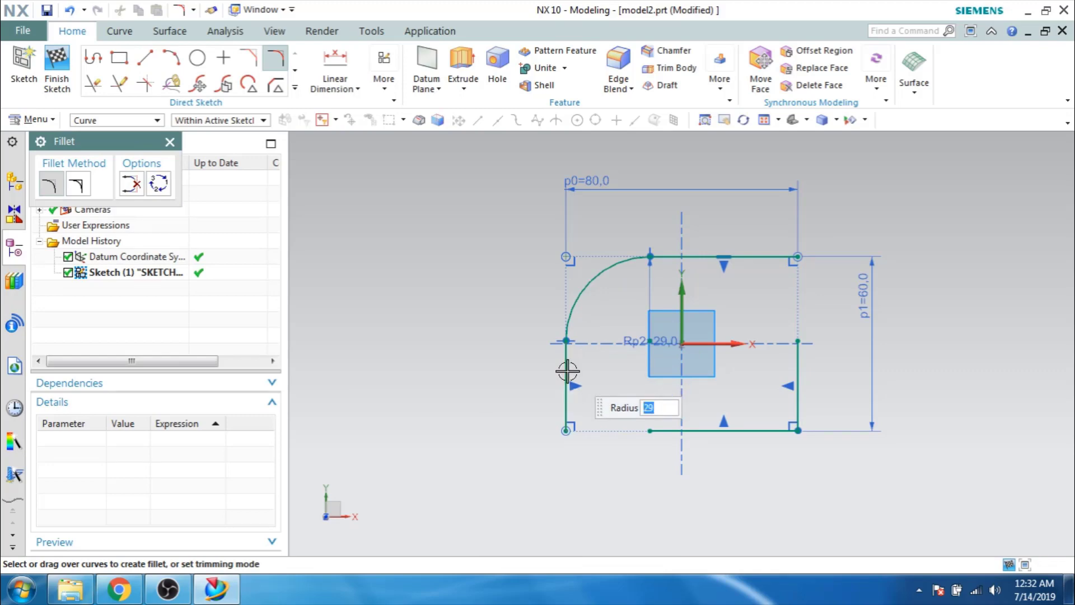
{"action": "left_click", "coordinate": [649, 431]}
{"action": "left_click", "coordinate": [749, 430]}
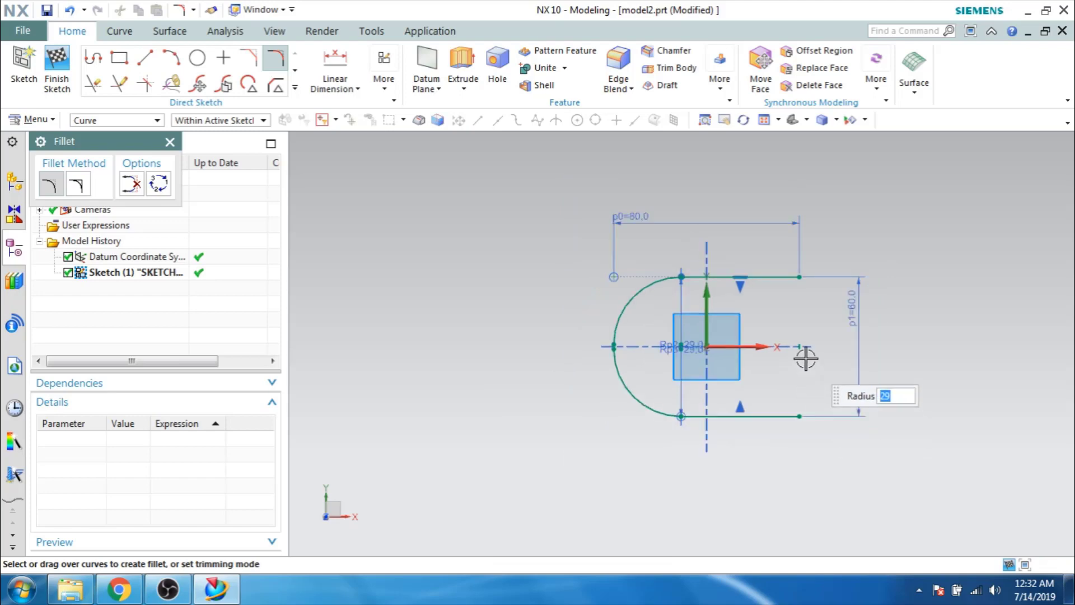
Fillet the rectangle's two right corners with the same 29 mm radius and finish the sketch.
{"action": "scroll", "coordinate": [806, 358], "scroll_direction": "up", "scroll_amount": 5}
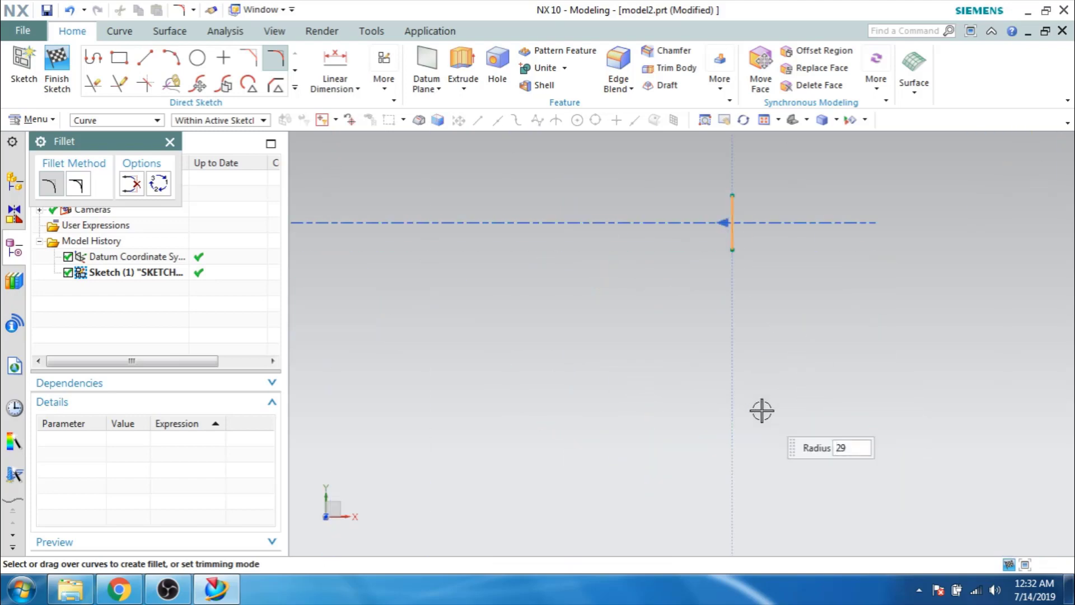
{"action": "scroll", "coordinate": [763, 411], "scroll_direction": "down", "scroll_amount": 5}
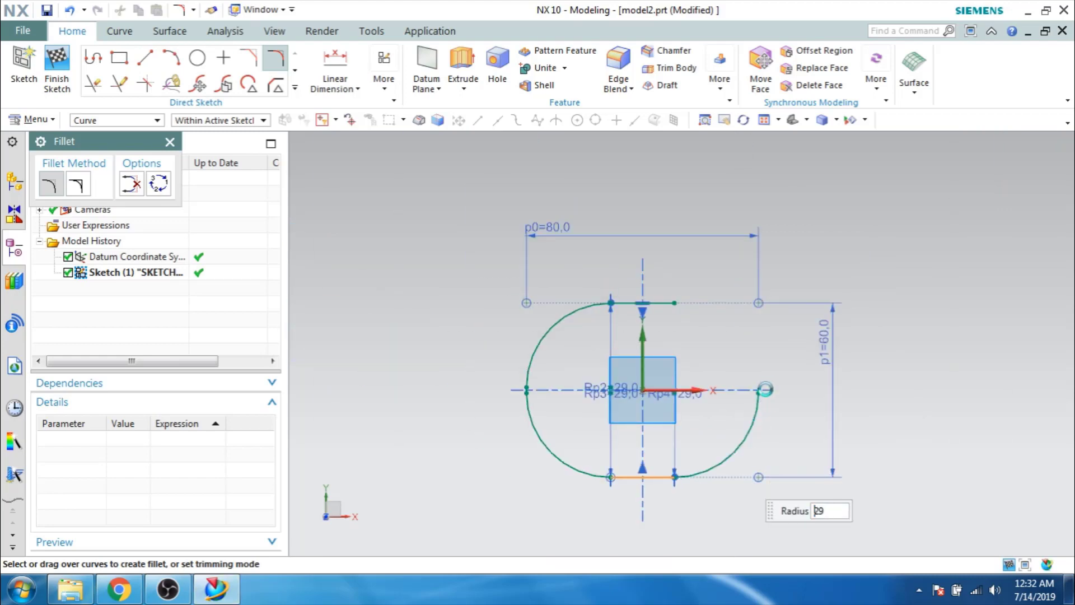
{"action": "scroll", "coordinate": [762, 387], "scroll_direction": "up", "scroll_amount": 5}
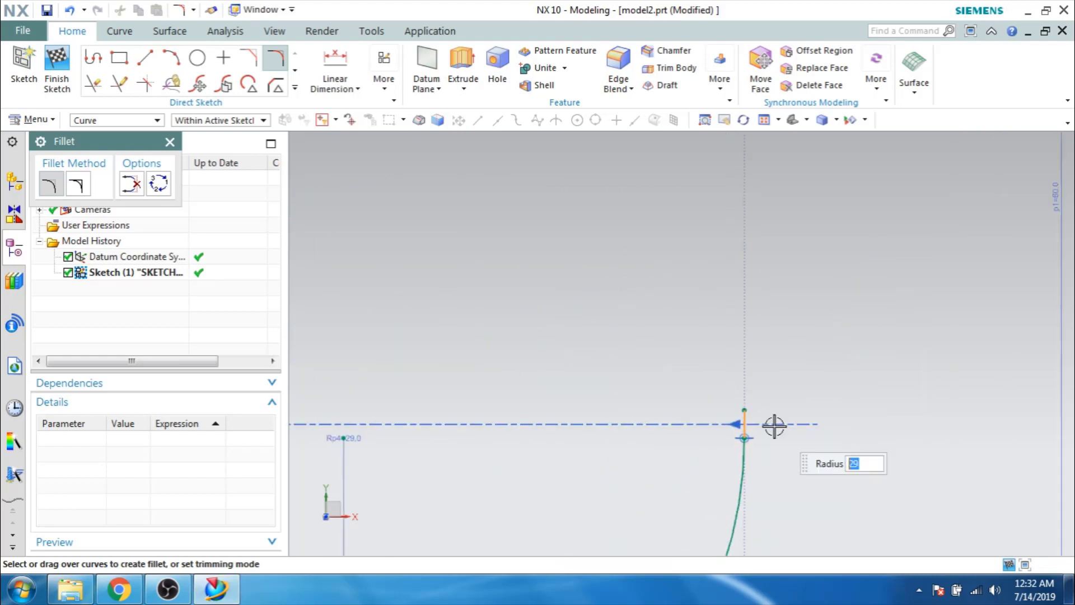
{"action": "scroll", "coordinate": [773, 425], "scroll_direction": "down", "scroll_amount": 5}
{"action": "left_click", "coordinate": [643, 315]}
{"action": "key", "text": "Escape"}
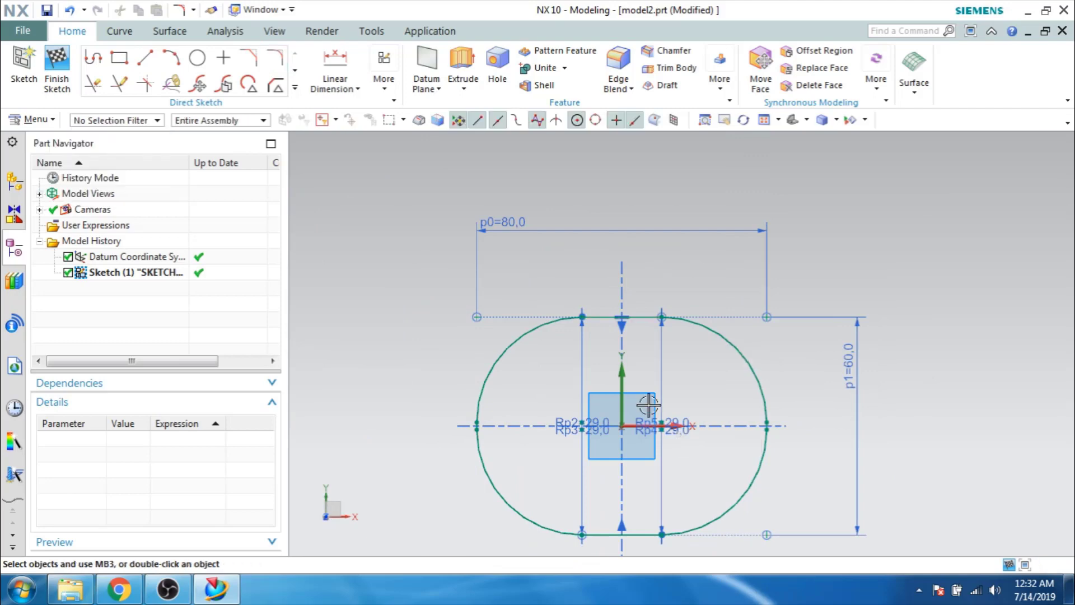
{"action": "left_click", "coordinate": [56, 75]}
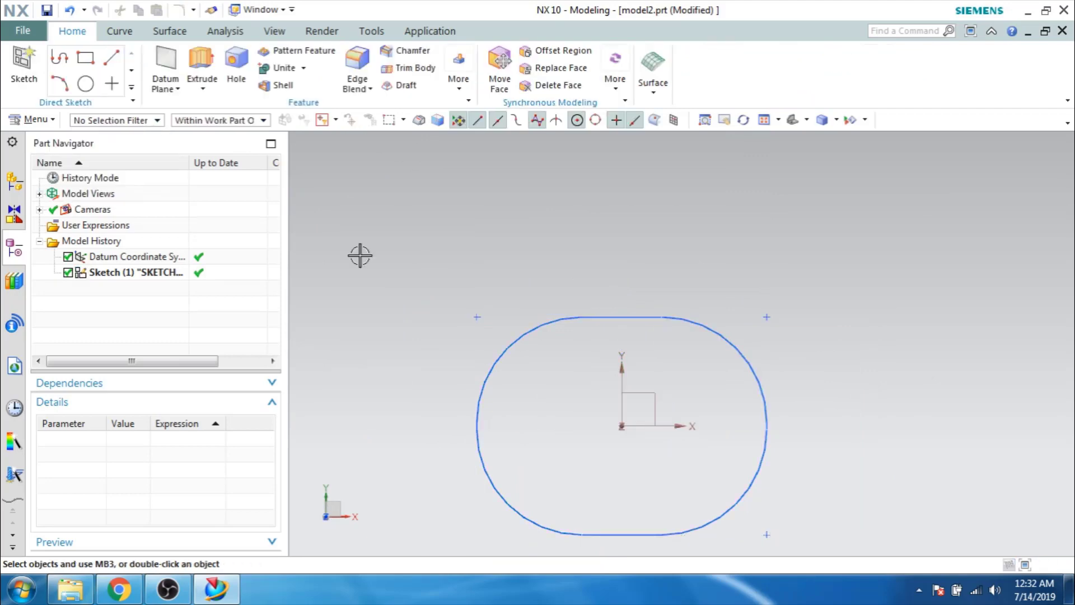
{"action": "mouse_move", "coordinate": [360, 252]}
{"action": "middle_mouse_down"}
{"action": "mouse_move", "coordinate": [343, 197]}
{"action": "mouse_move", "coordinate": [348, 222]}
{"action": "mouse_move", "coordinate": [355, 200]}
{"action": "mouse_move", "coordinate": [343, 204]}
{"action": "middle_mouse_up"}
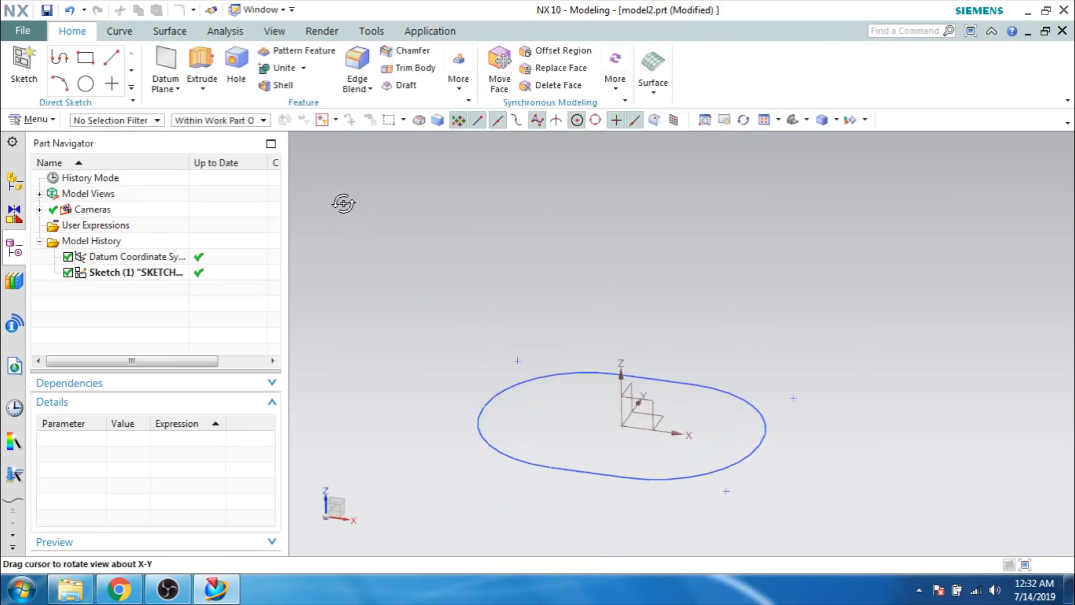
Create a datum plane offset 20 mm above the XY plane.
{"action": "key", "text": "ctrl+f"}
{"action": "scroll", "coordinate": [588, 305], "scroll_direction": "down", "scroll_amount": 4}
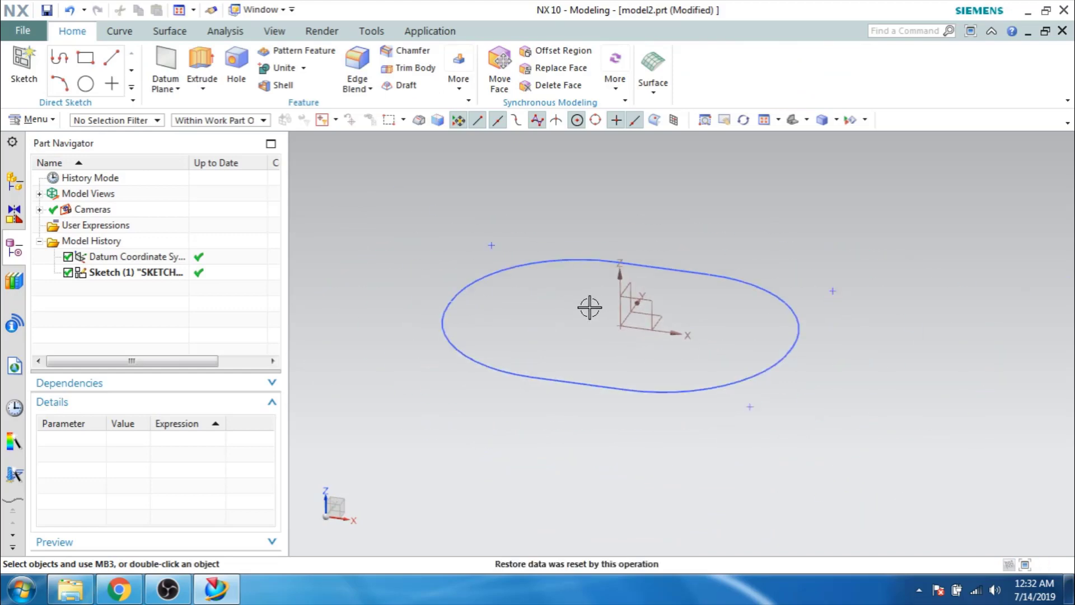
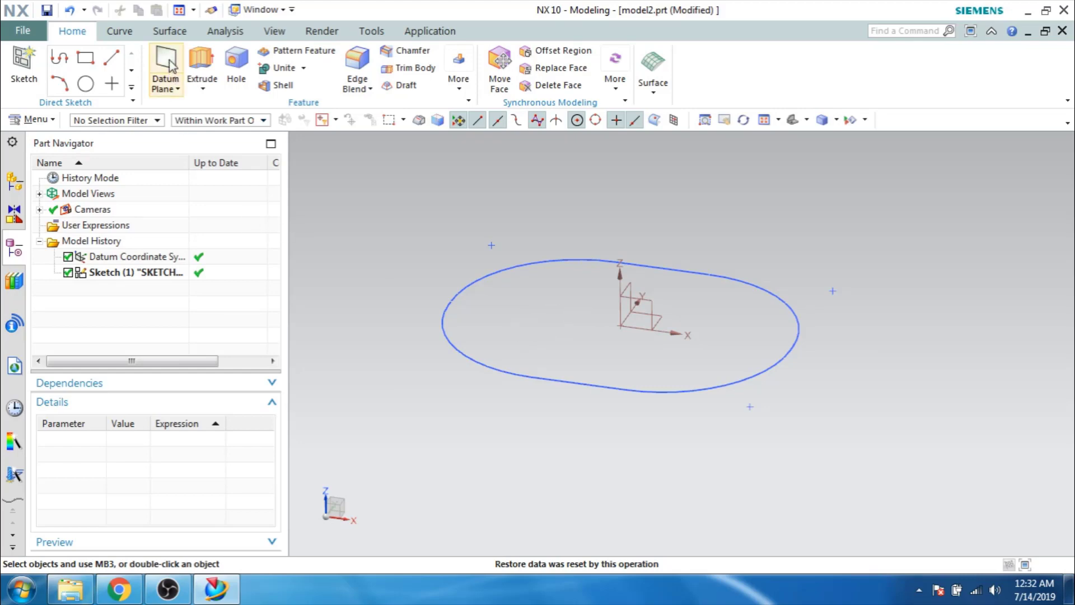
{"action": "left_click", "coordinate": [166, 65]}
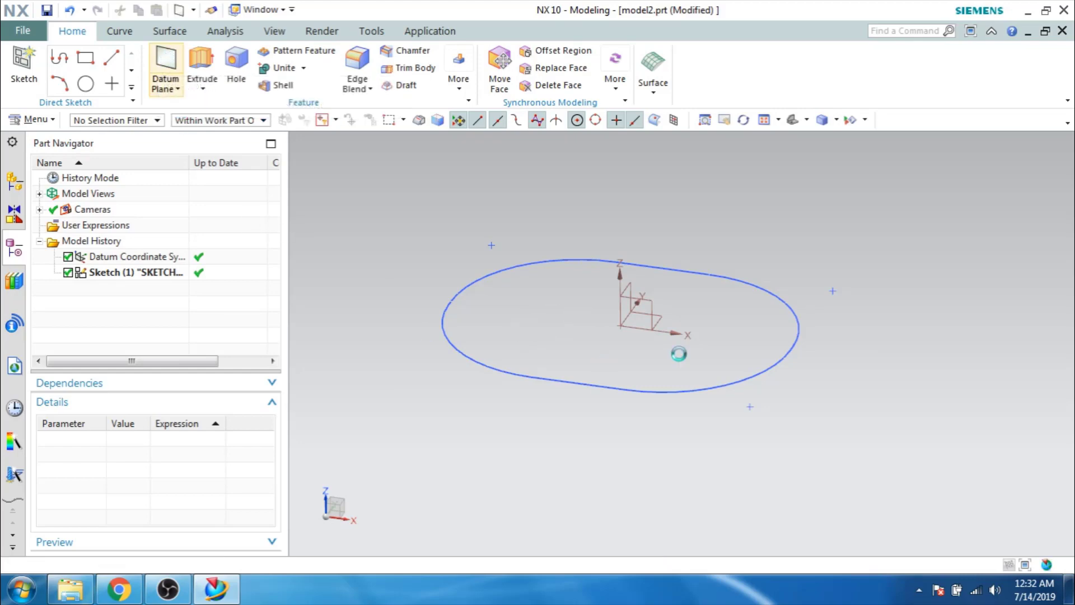
{"action": "left_click", "coordinate": [660, 318]}
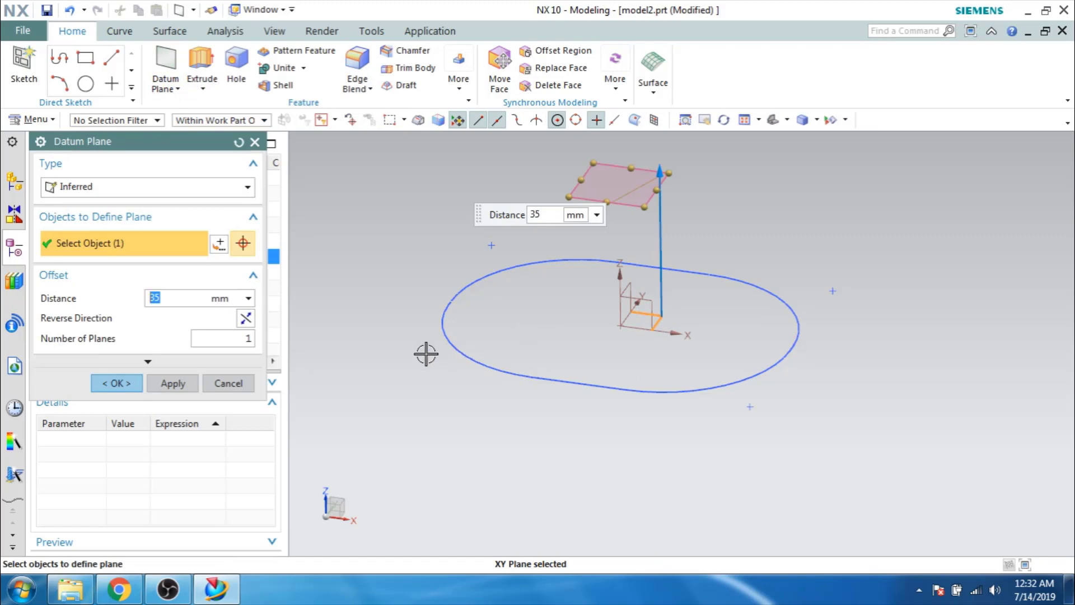
{"action": "type", "text": "20"}
{"action": "key", "text": "Return"}
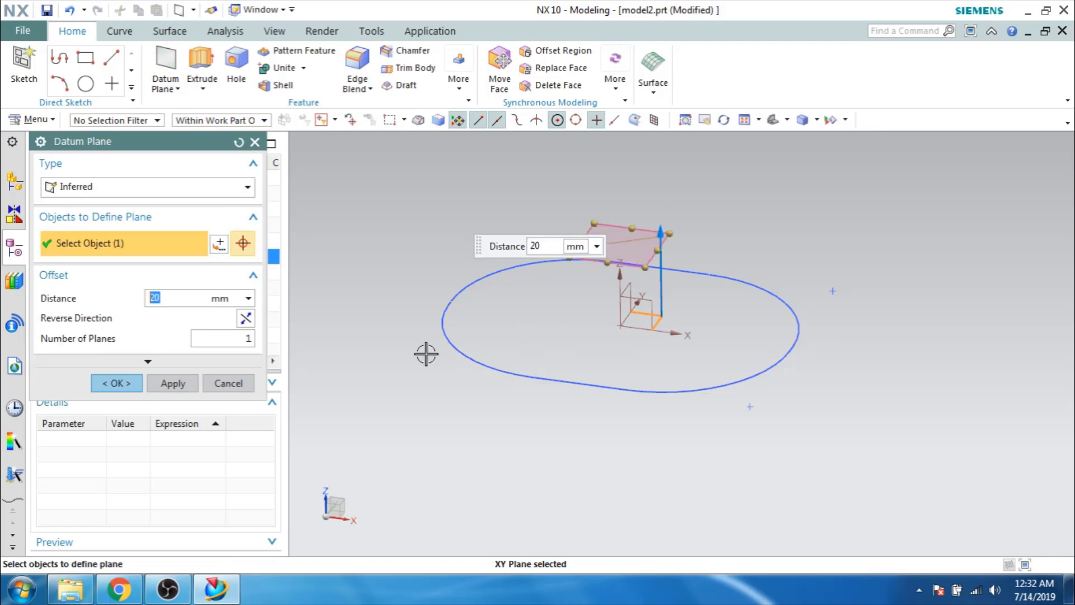
{"action": "left_click", "coordinate": [114, 383]}
Start a sketch on the offset datum plane and draw a rectangle about 139 mm wide around the base profile.
{"action": "left_click", "coordinate": [19, 74]}
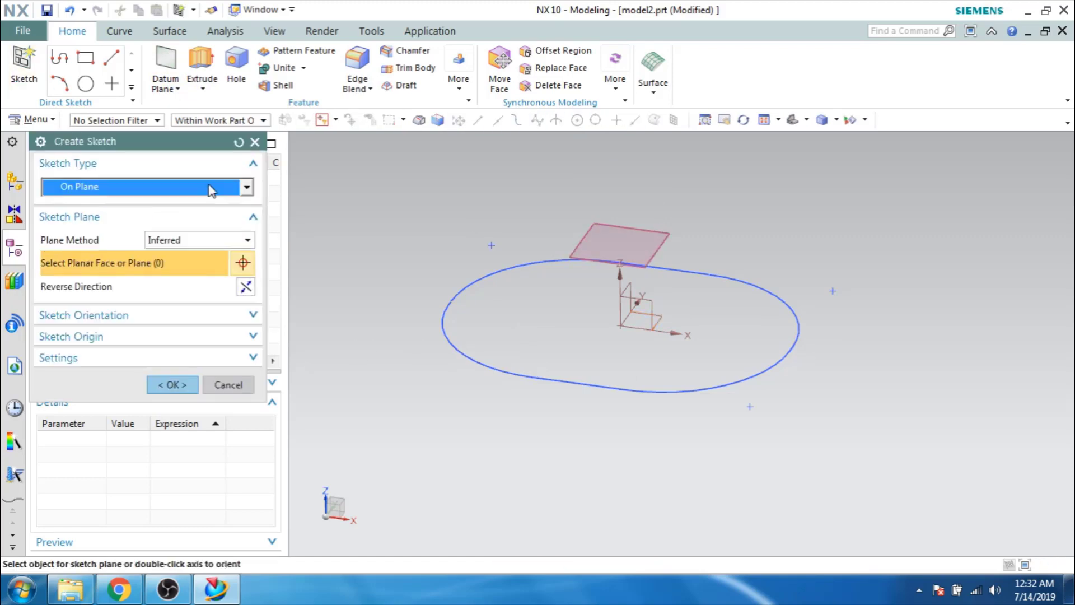
{"action": "left_click", "coordinate": [616, 249]}
{"action": "left_click", "coordinate": [172, 385]}
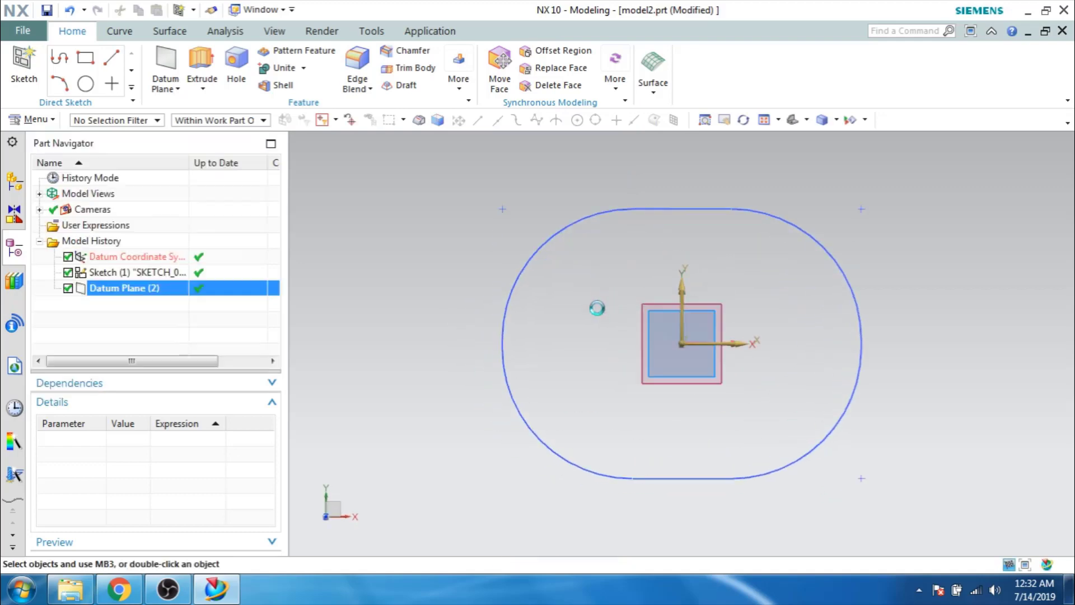
{"action": "left_click", "coordinate": [143, 60]}
{"action": "left_click", "coordinate": [119, 58]}
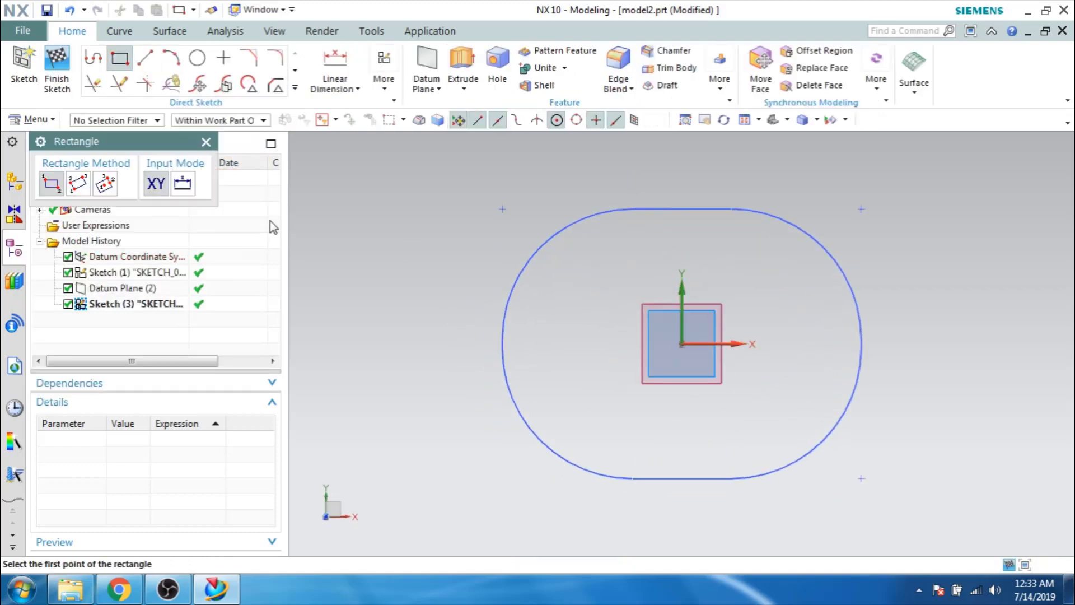
{"action": "scroll", "coordinate": [429, 237], "scroll_direction": "down", "scroll_amount": 3}
{"action": "left_click", "coordinate": [414, 202]}
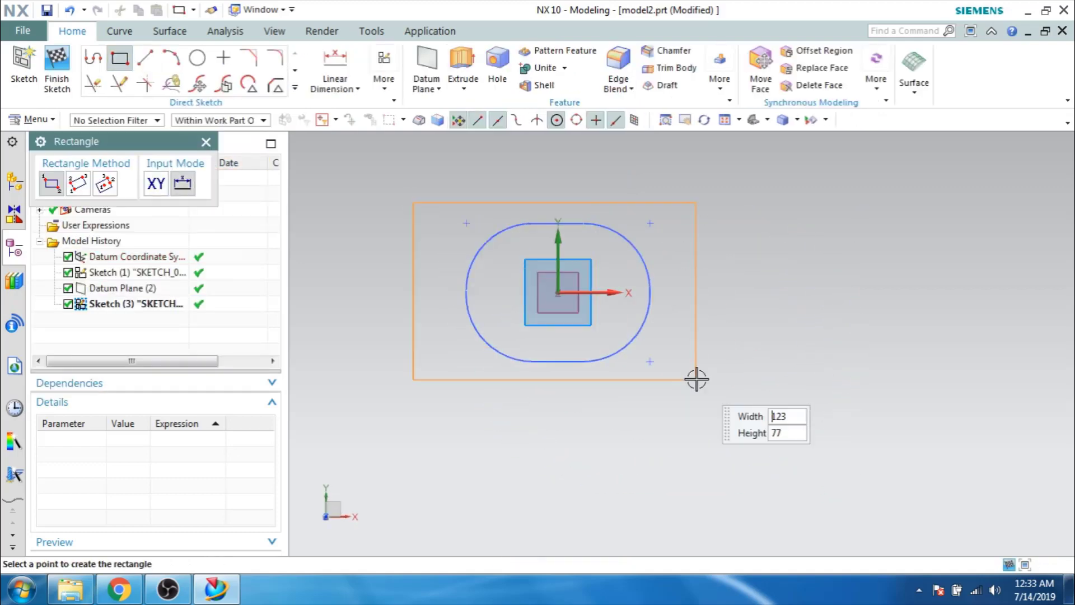
{"action": "left_click", "coordinate": [733, 388]}
{"action": "key", "text": "Escape"}
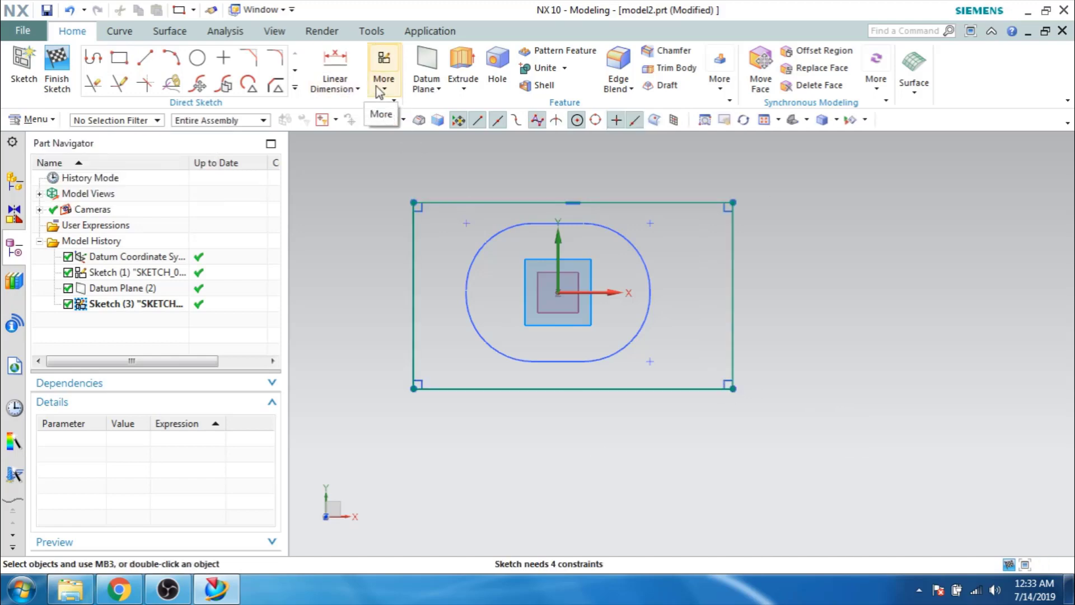
Add linear dimensions to the rectangle, setting its height to 80 mm and its width to 140 mm.
{"action": "left_click", "coordinate": [413, 250]}
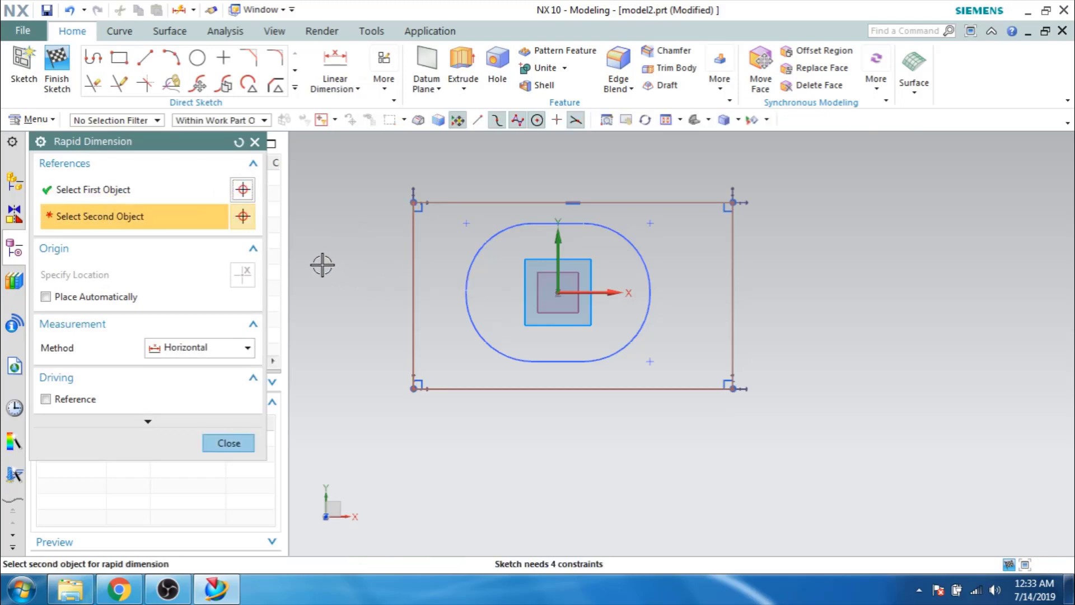
{"action": "key", "text": "Escape"}
{"action": "left_click", "coordinate": [357, 89]}
{"action": "left_click", "coordinate": [364, 124]}
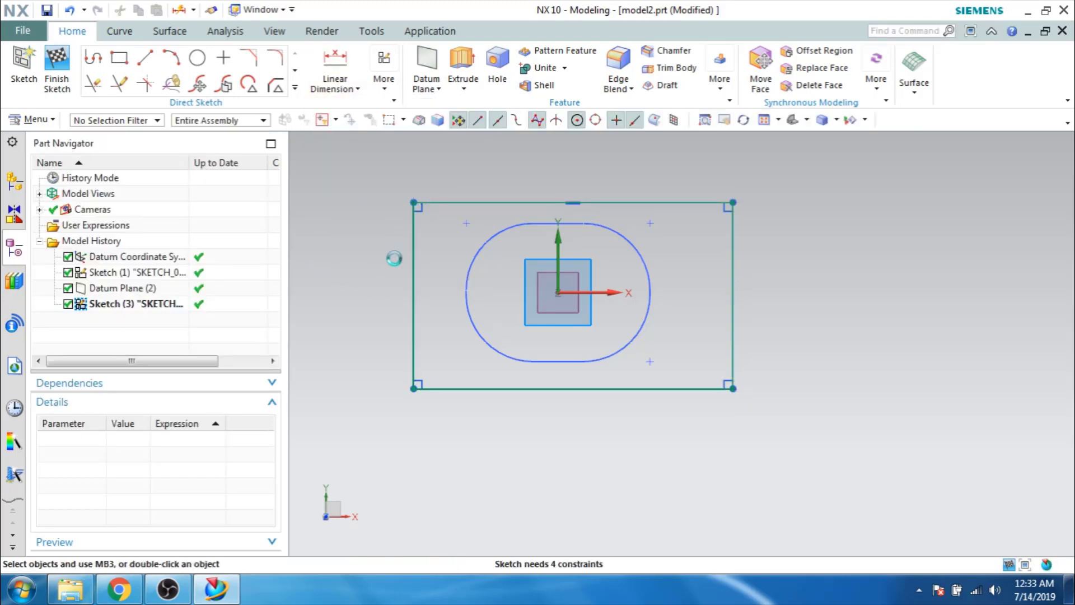
{"action": "left_click", "coordinate": [414, 257]}
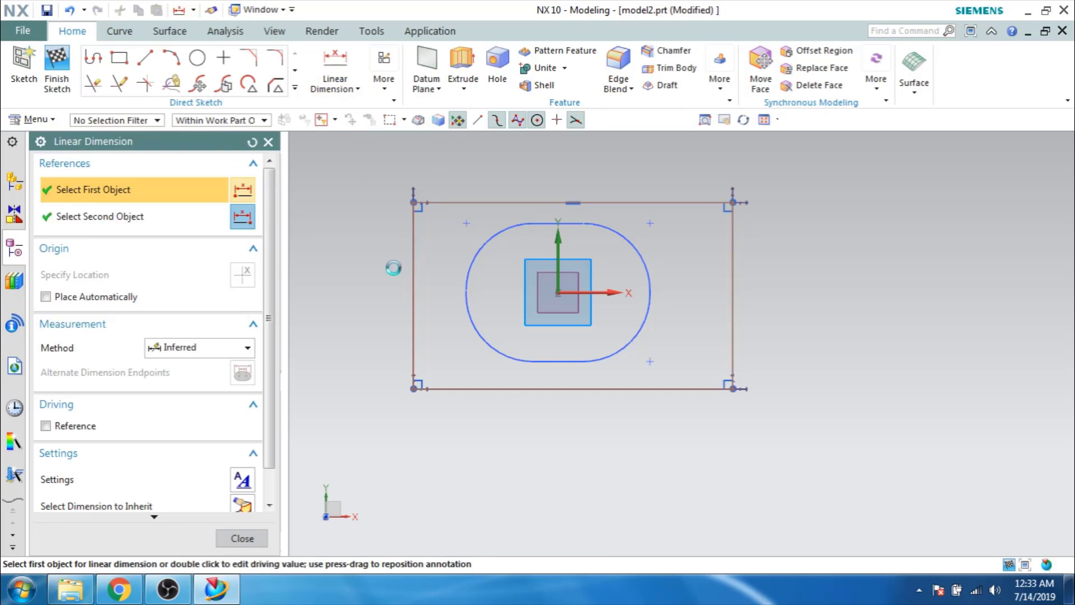
{"action": "left_click", "coordinate": [392, 352]}
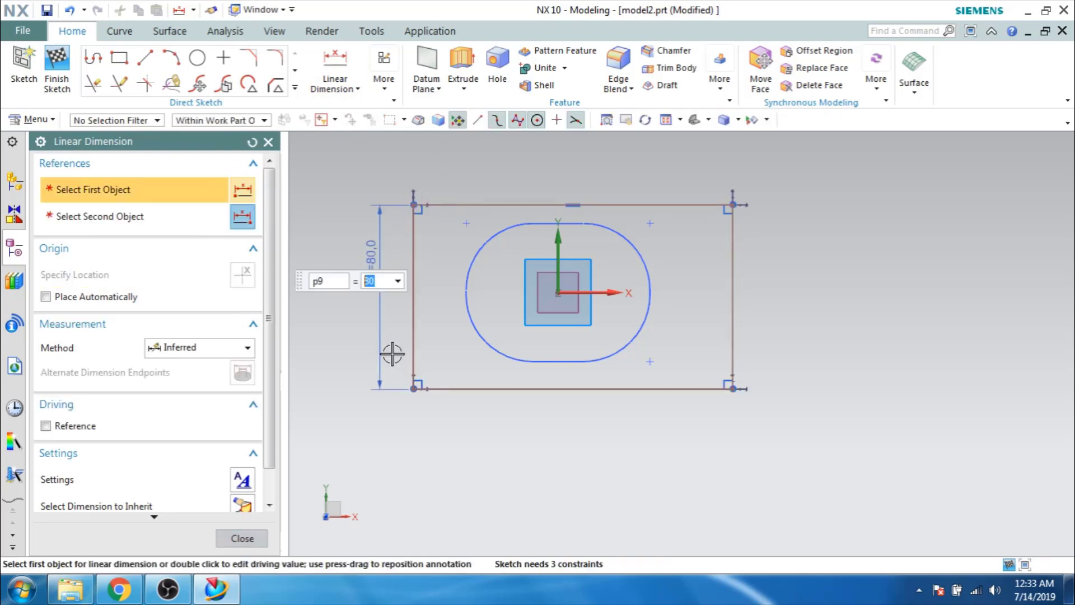
{"action": "left_click", "coordinate": [612, 389]}
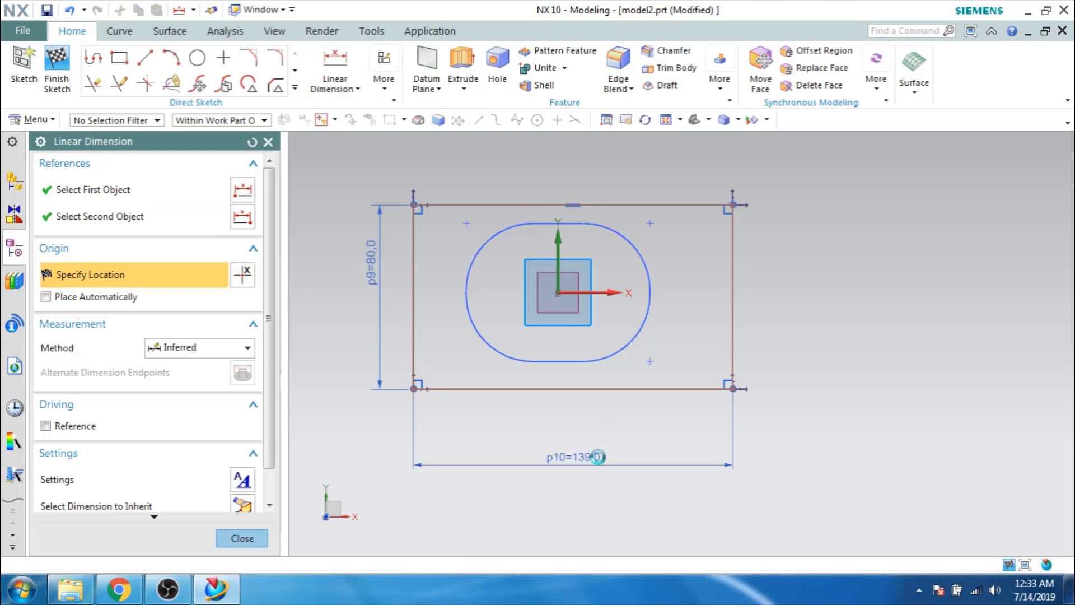
{"action": "left_click", "coordinate": [598, 465]}
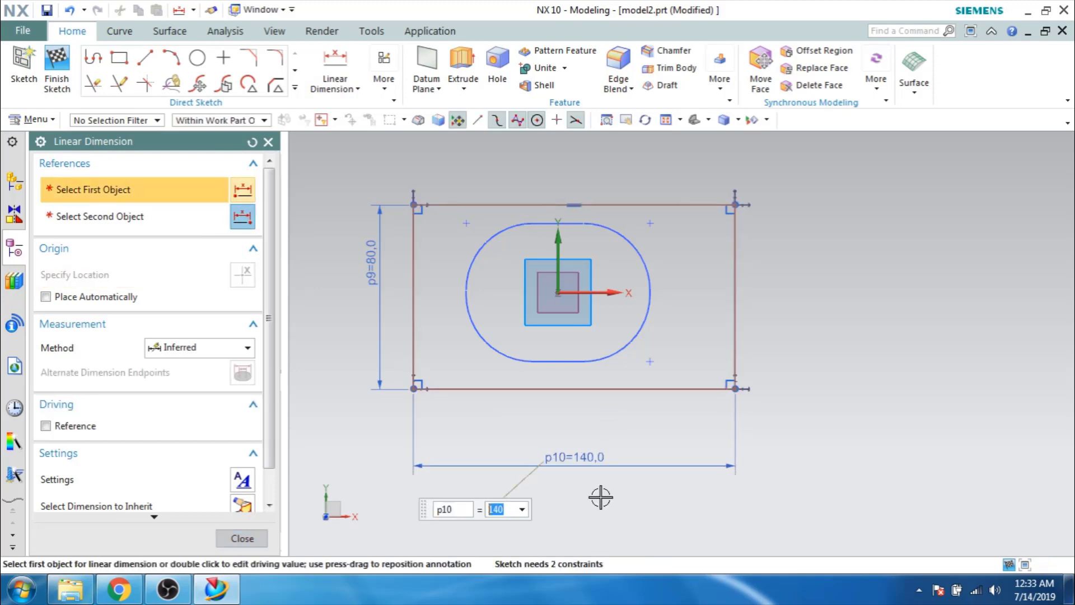
Dimension the vertical distance from the rectangle's lower side to the sketch origin and set it to 40 mm.
{"action": "left_click", "coordinate": [458, 385]}
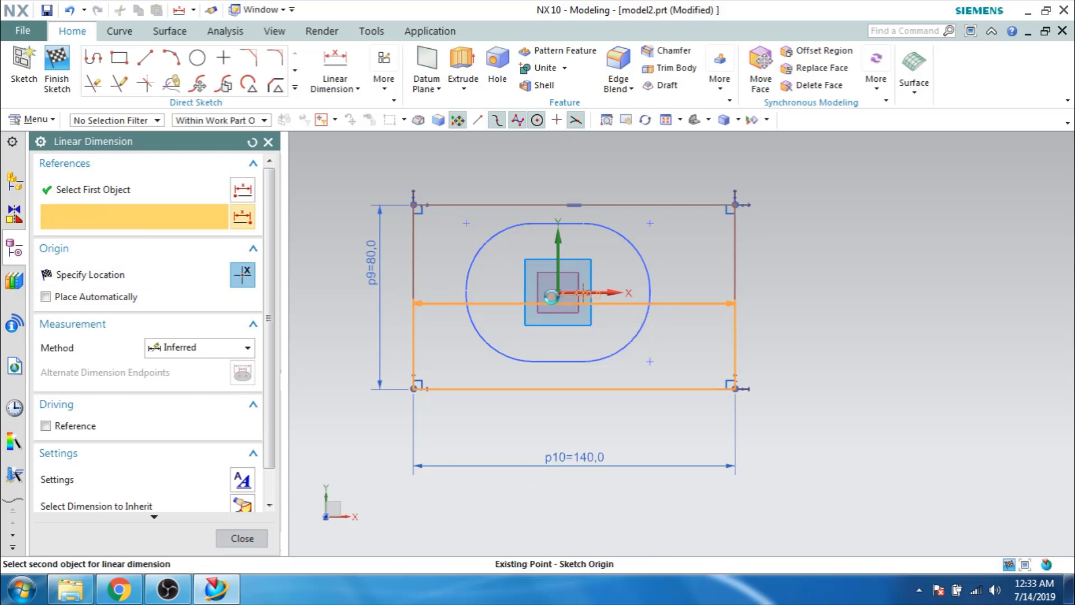
{"action": "left_click", "coordinate": [557, 292]}
{"action": "left_click", "coordinate": [446, 325]}
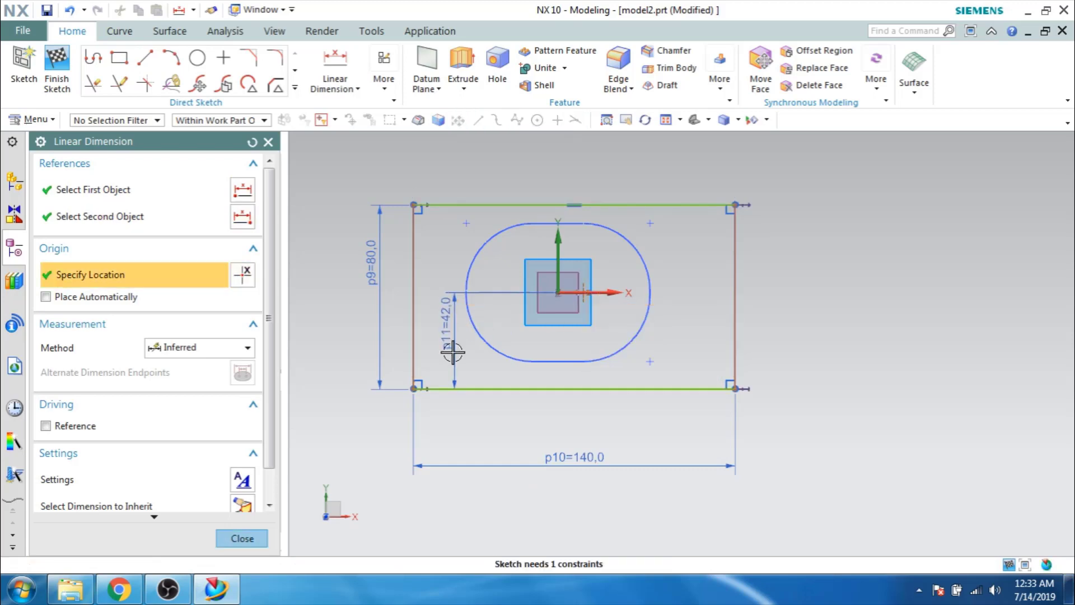
{"action": "double_click", "coordinate": [453, 352]}
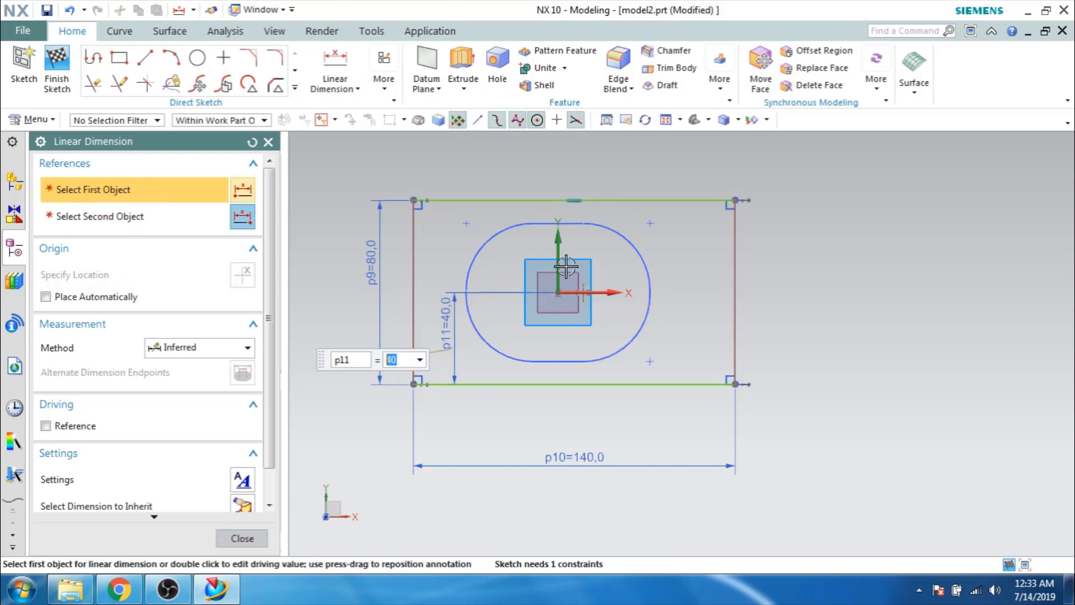
Dimension the horizontal distance from the sketch origin to the rectangle's right side and set it to 70 mm.
{"action": "left_click", "coordinate": [642, 324]}
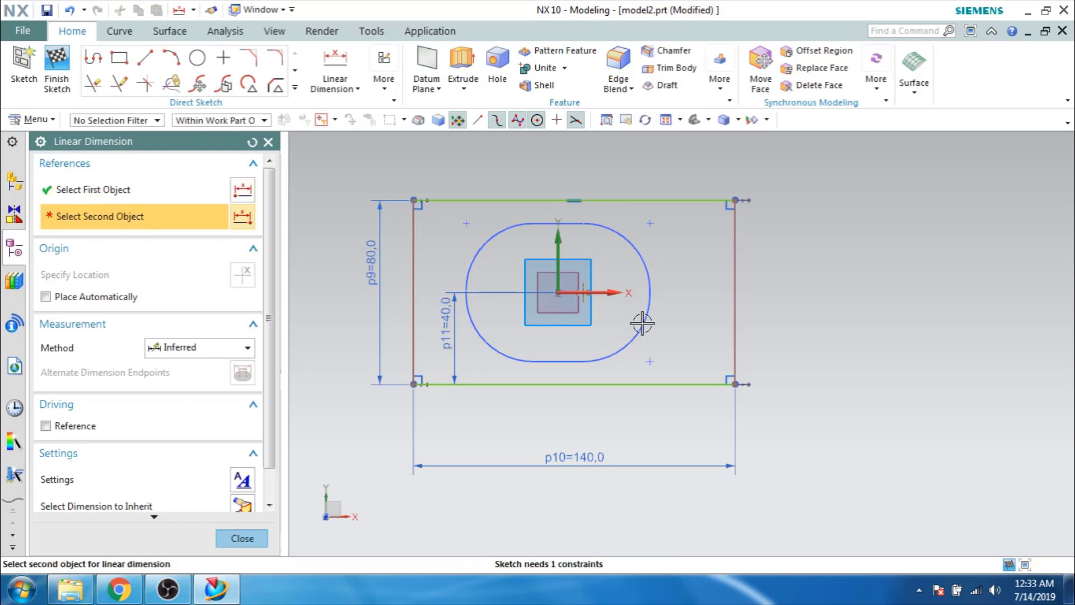
{"action": "left_click", "coordinate": [732, 319]}
{"action": "left_click", "coordinate": [654, 426]}
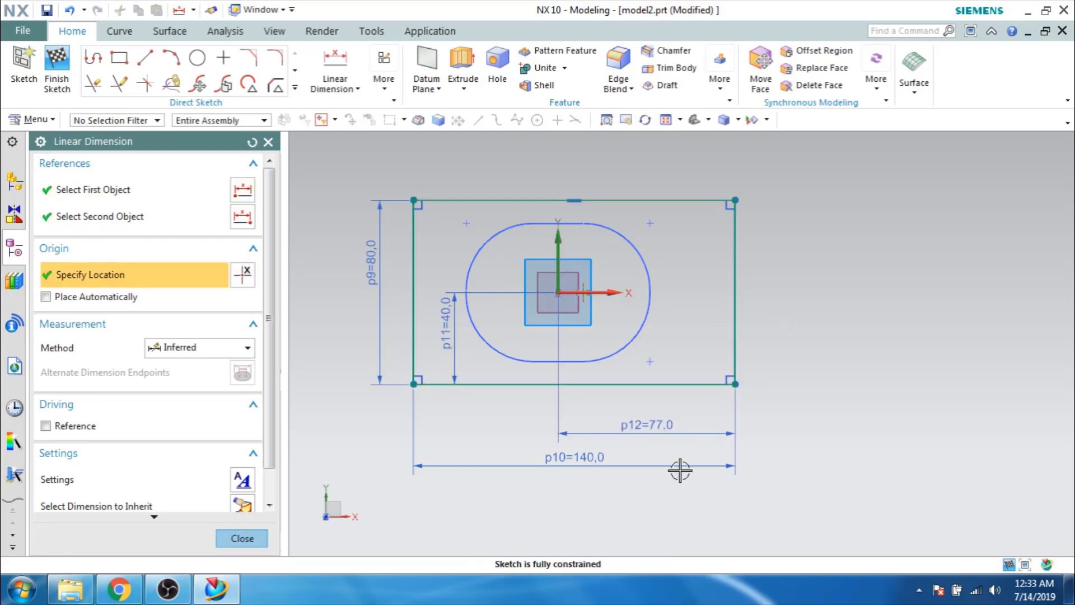
{"action": "type", "text": "70"}
{"action": "key", "text": "Return"}
{"action": "key", "text": "Escape"}
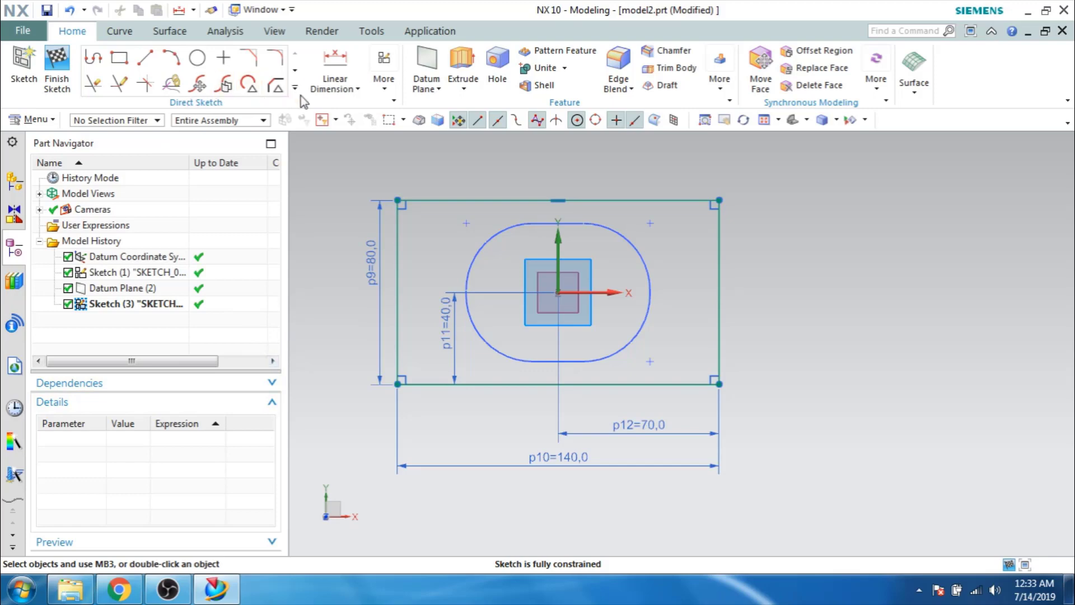
Fillet the 140 by 80 mm rectangle's two left corners with a radius of 30 mm.
{"action": "key", "text": "f"}
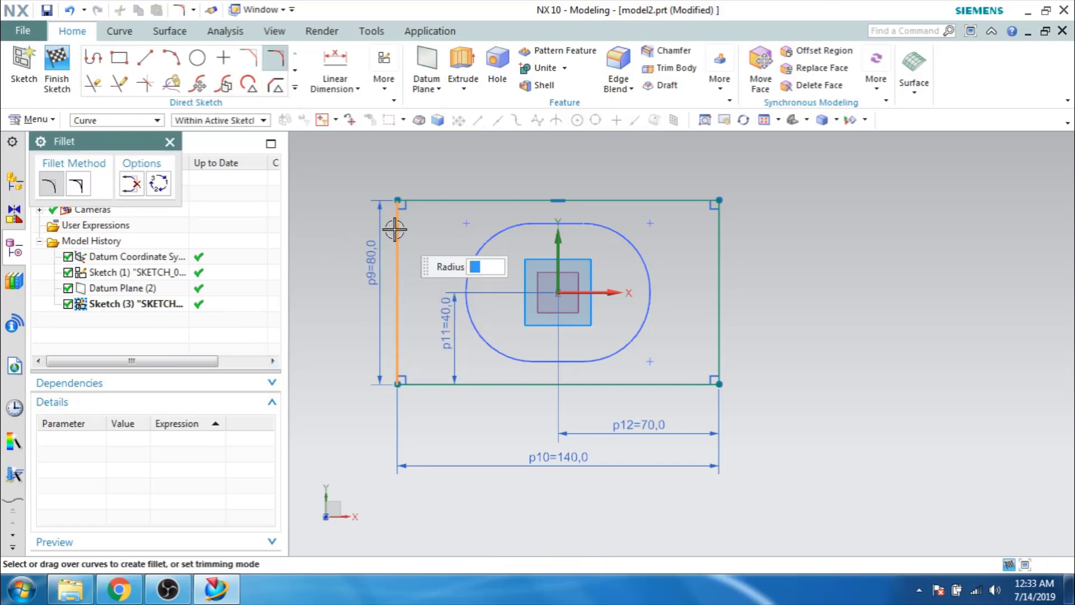
{"action": "left_click", "coordinate": [398, 227]}
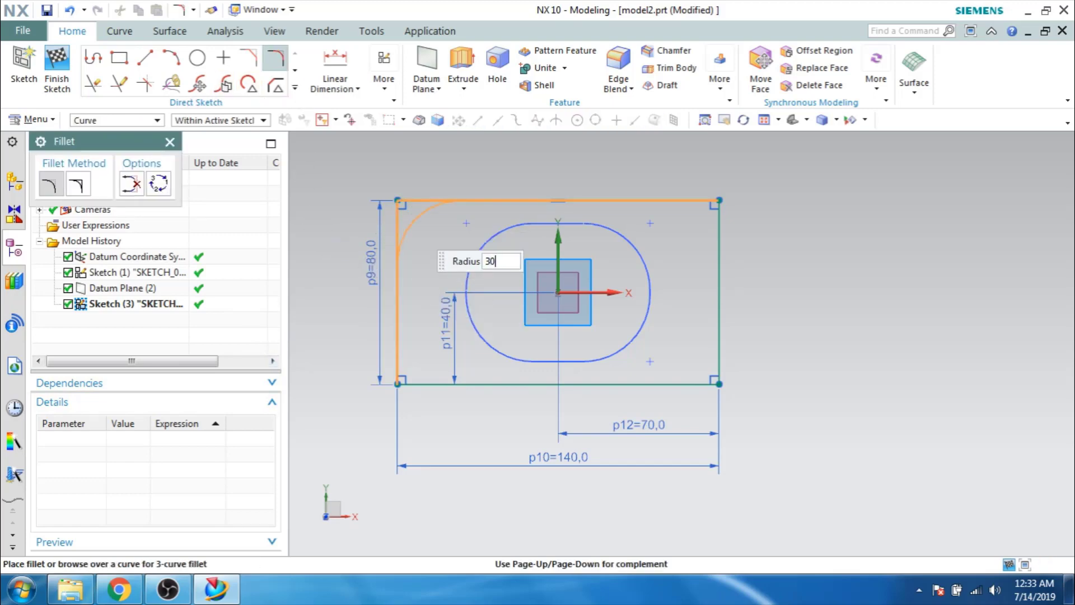
{"action": "key", "text": "Return"}
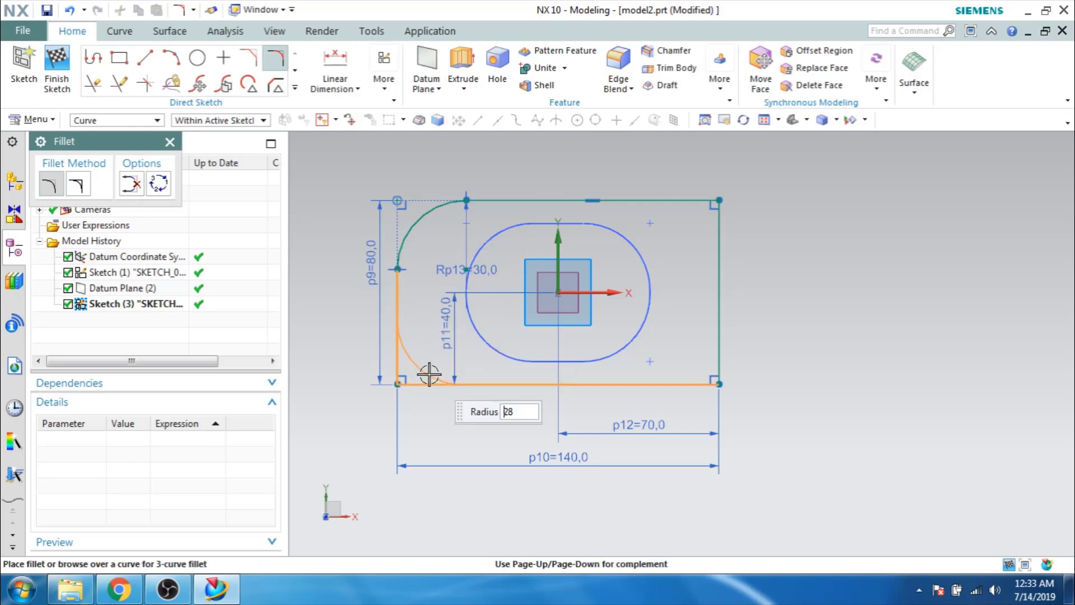
{"action": "key", "text": "Return"}
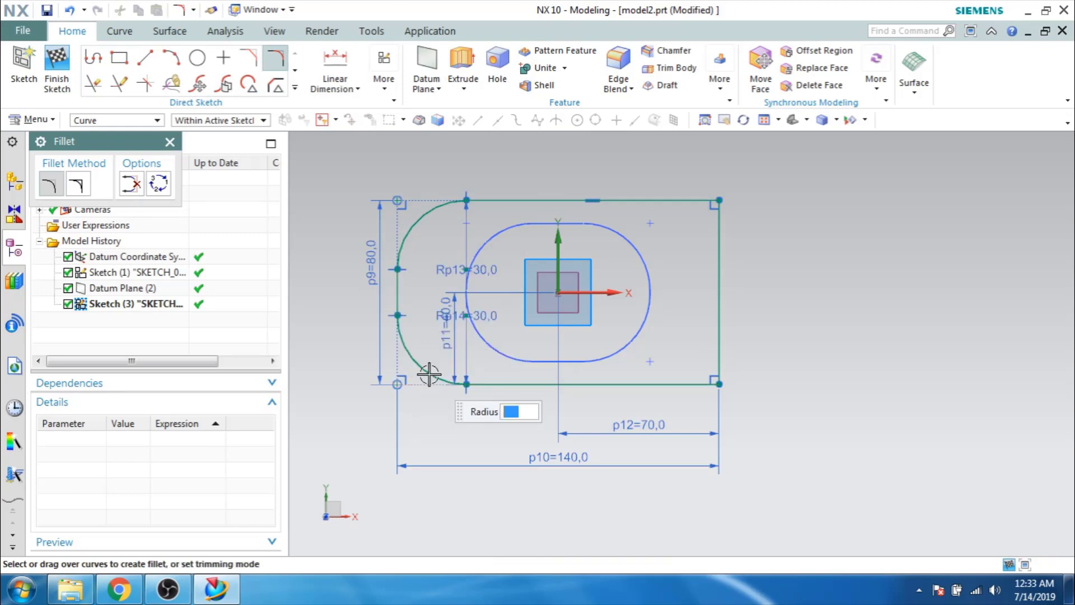
Fillet the rectangle's two right corners with the same 30 mm radius and finish the sketch.
{"action": "left_click", "coordinate": [591, 392]}
{"action": "left_click", "coordinate": [715, 342]}
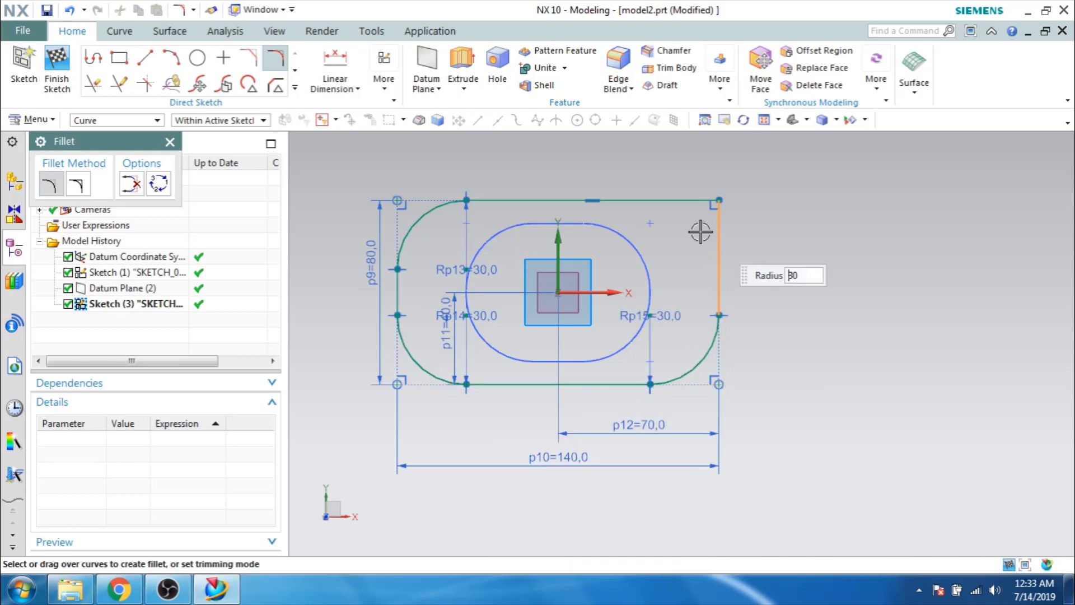
{"action": "left_click", "coordinate": [675, 207]}
{"action": "key", "text": "Escape"}
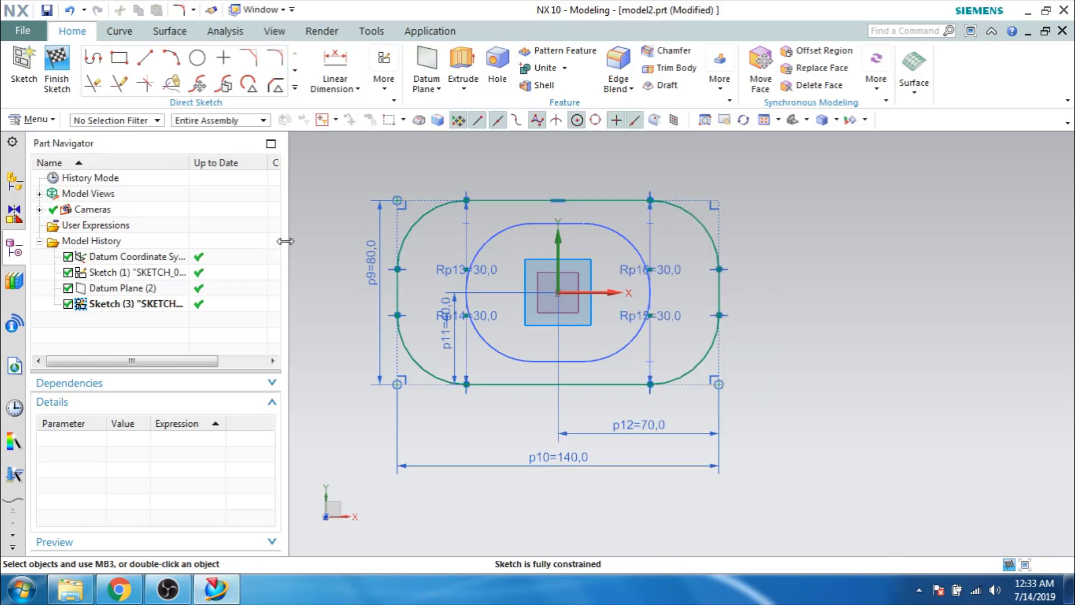
{"action": "left_click", "coordinate": [58, 67]}
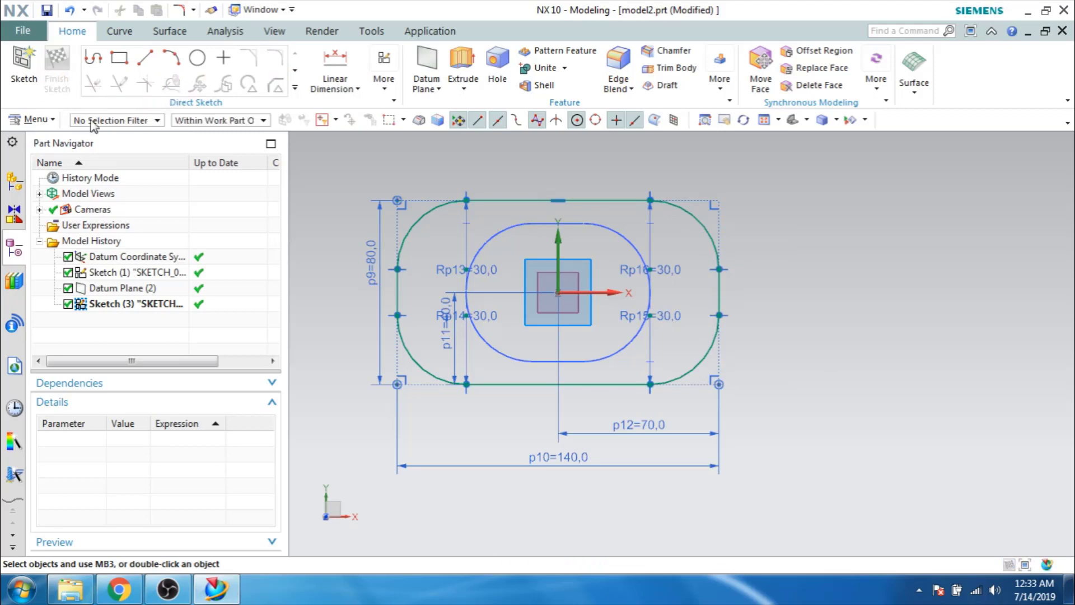
Hide the offset datum plane that carries the larger rounded profile.
{"action": "mouse_move", "coordinate": [403, 228]}
{"action": "middle_mouse_down"}
{"action": "mouse_move", "coordinate": [375, 165]}
{"action": "mouse_move", "coordinate": [372, 180]}
{"action": "middle_mouse_up"}
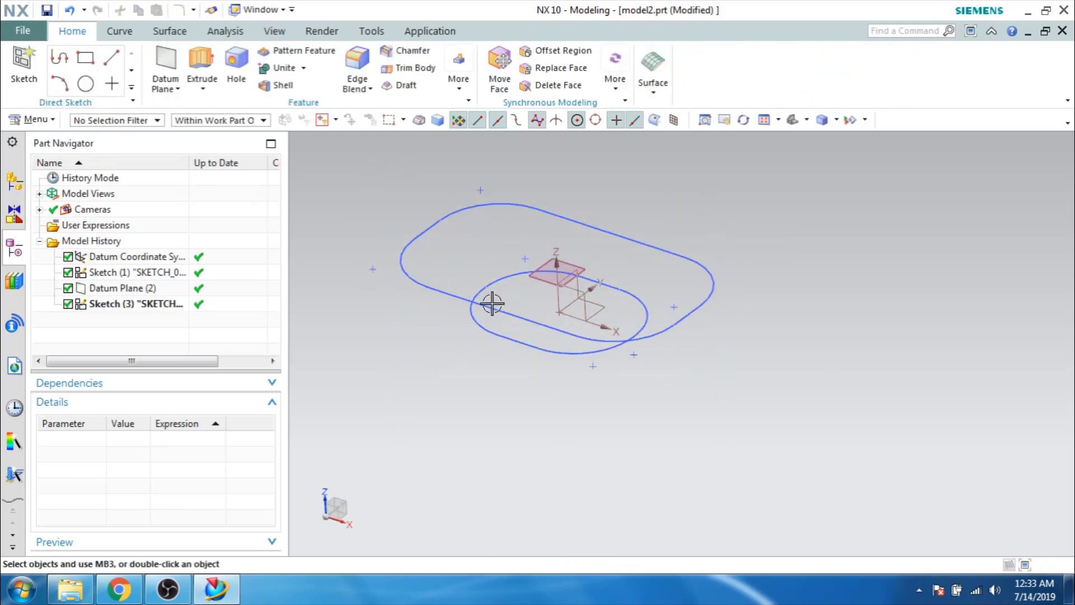
{"action": "left_click", "coordinate": [545, 276]}
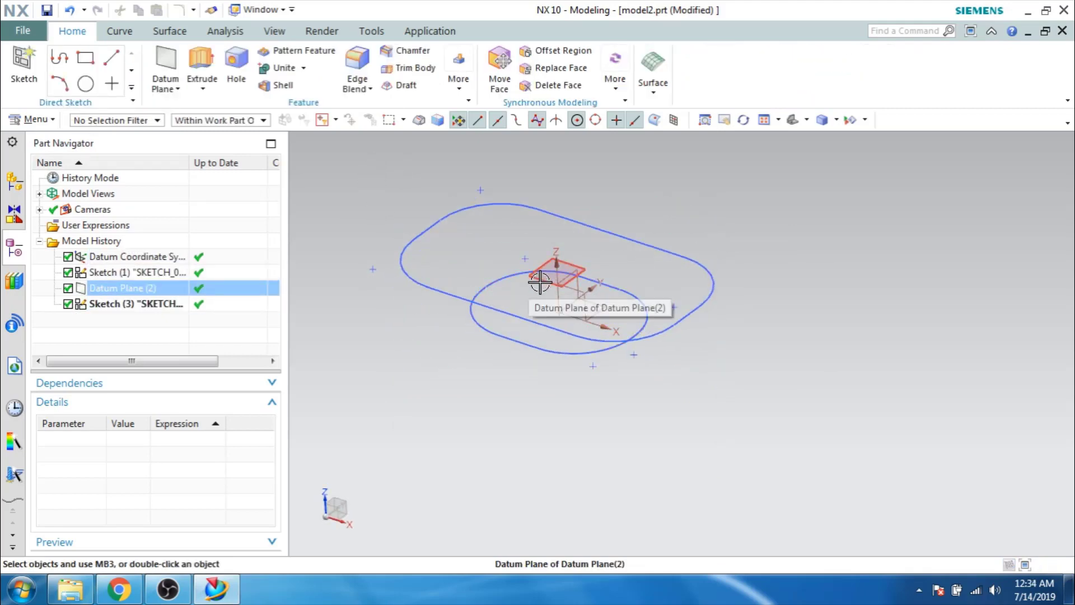
{"action": "left_click", "coordinate": [547, 270]}
{"action": "key", "text": "ctrl+b"}
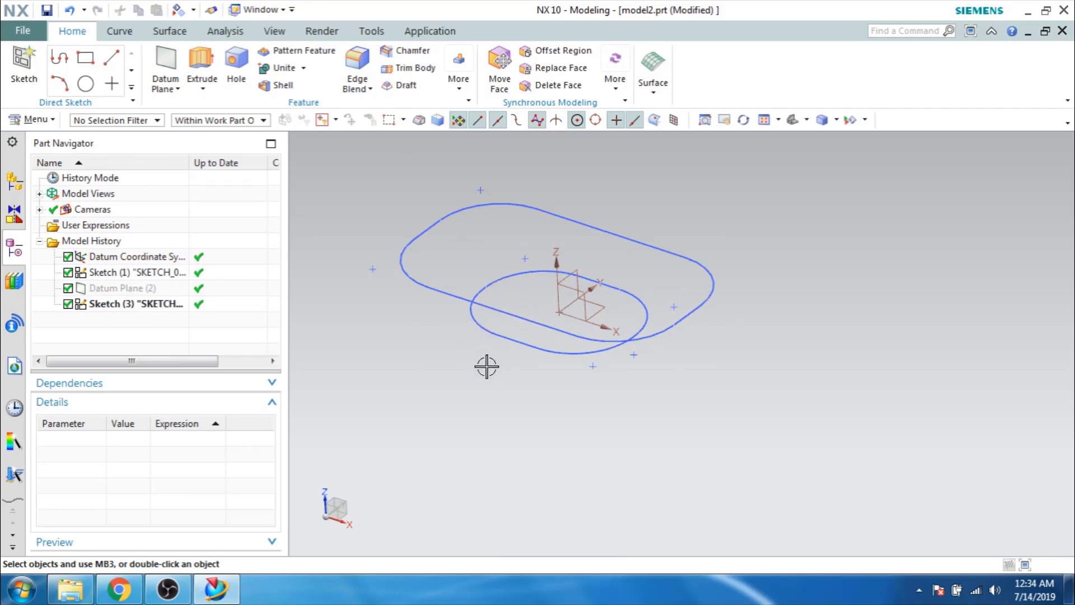
Start a new sketch on the YZ plane of the datum coordinate system.
{"action": "mouse_move", "coordinate": [486, 372]}
{"action": "middle_mouse_down"}
{"action": "mouse_move", "coordinate": [480, 379]}
{"action": "mouse_move", "coordinate": [490, 362]}
{"action": "mouse_move", "coordinate": [477, 368]}
{"action": "middle_mouse_up"}
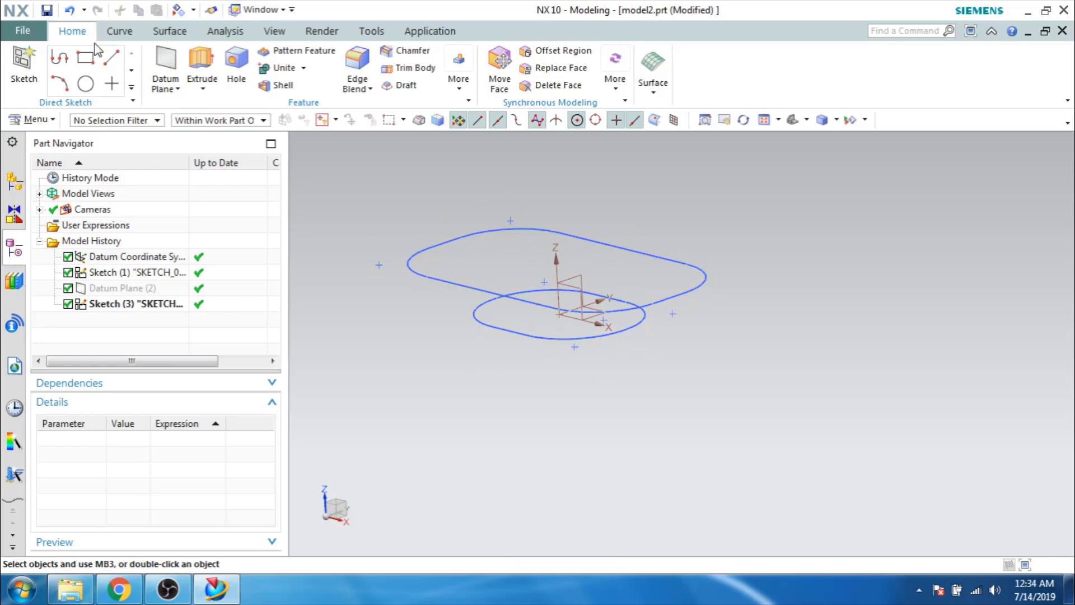
{"action": "left_click", "coordinate": [24, 62]}
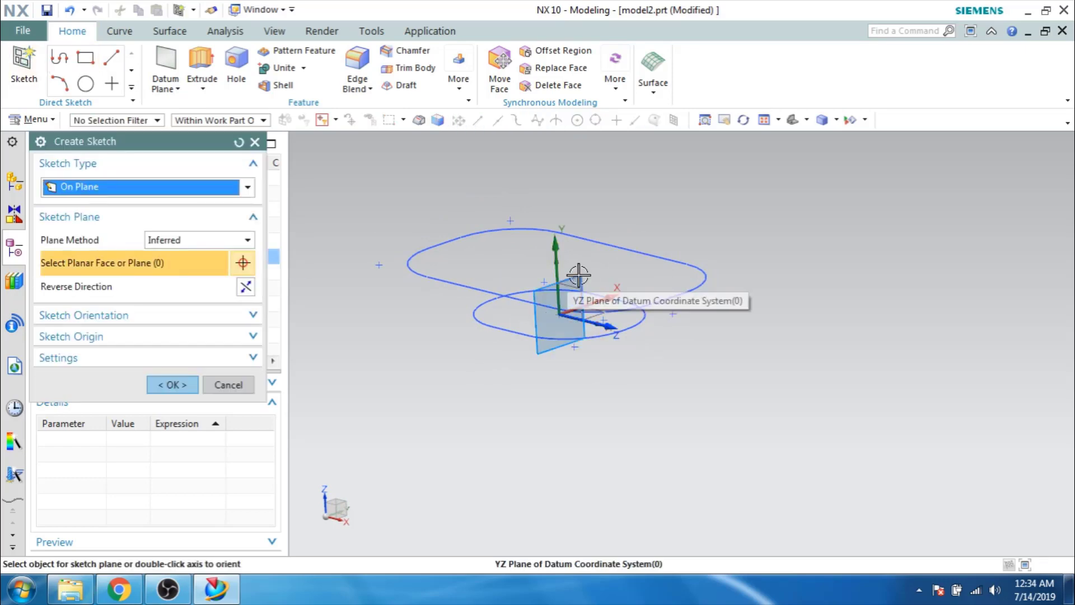
{"action": "left_click", "coordinate": [610, 297]}
{"action": "middle_click", "coordinate": [528, 335]}
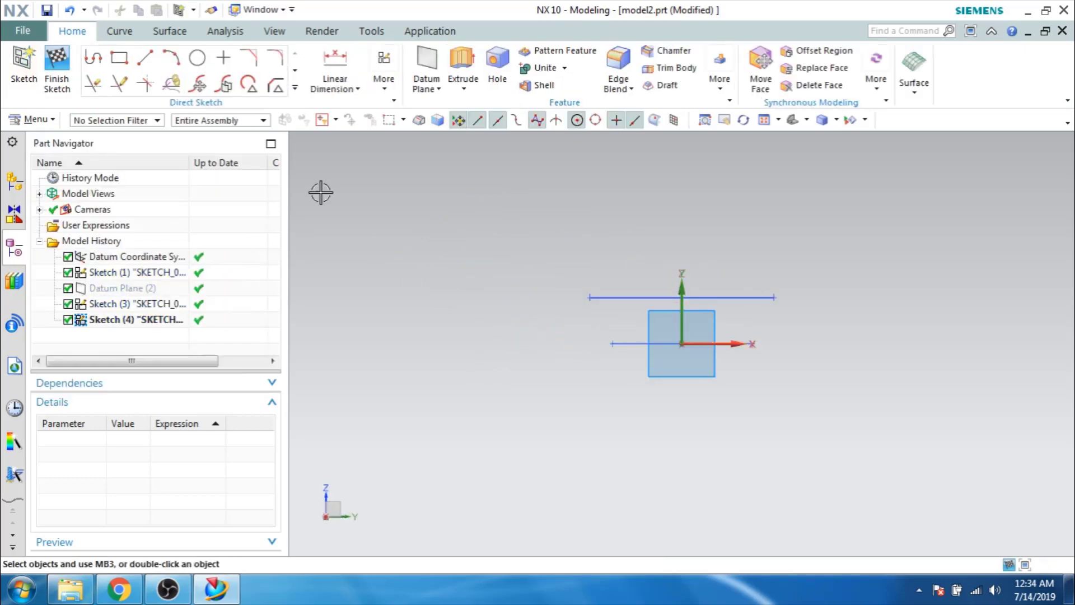
Draw a three-point arc of radius 30 mm joining the right ends of the base and upper profiles.
{"action": "left_click", "coordinate": [172, 57]}
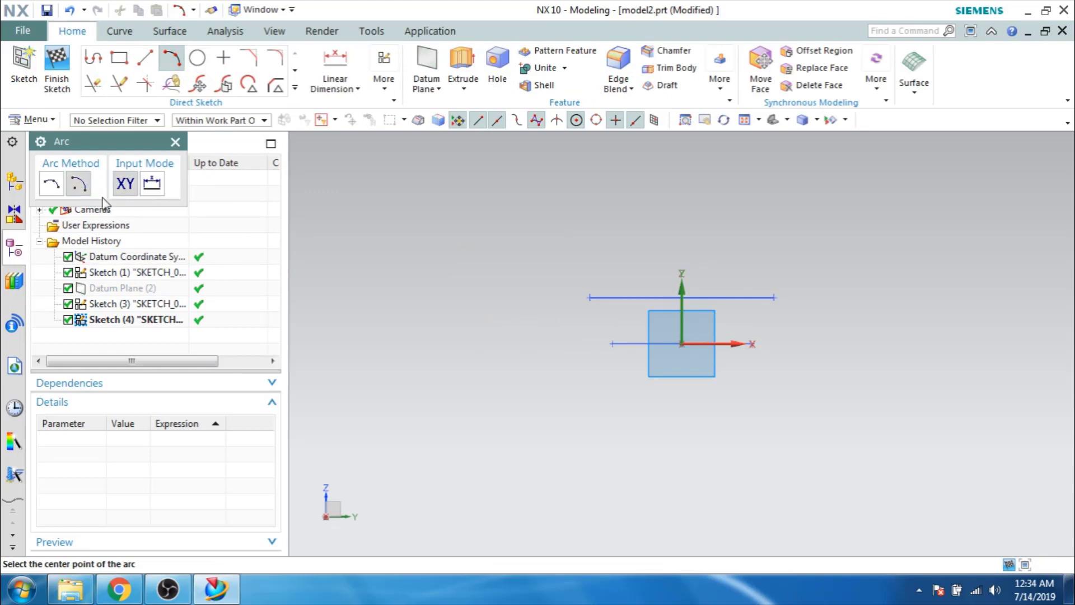
{"action": "left_click", "coordinate": [51, 184]}
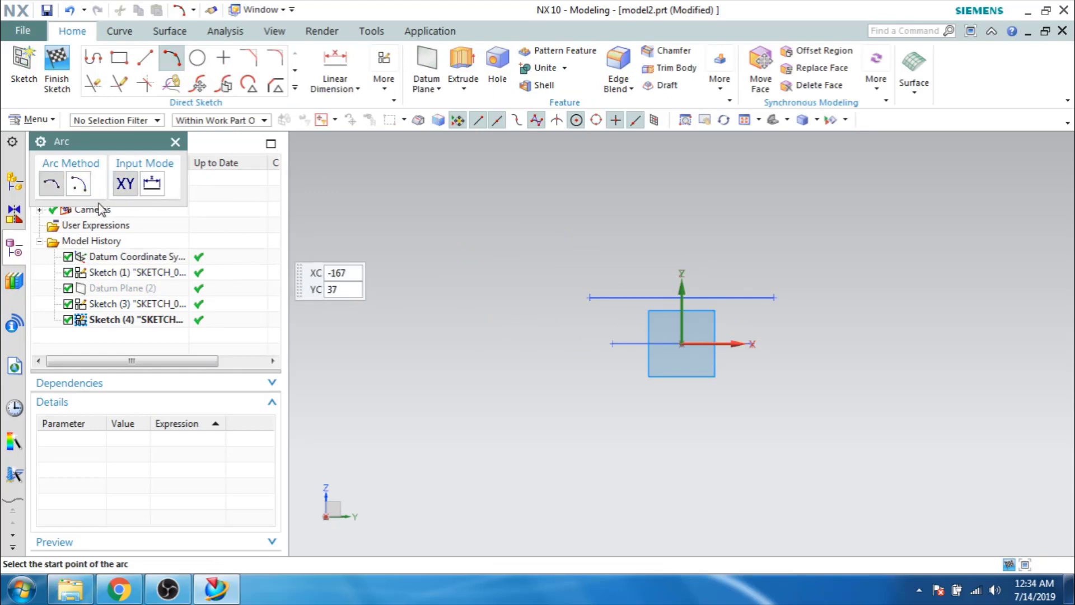
{"action": "left_click", "coordinate": [751, 344]}
{"action": "left_click", "coordinate": [773, 298]}
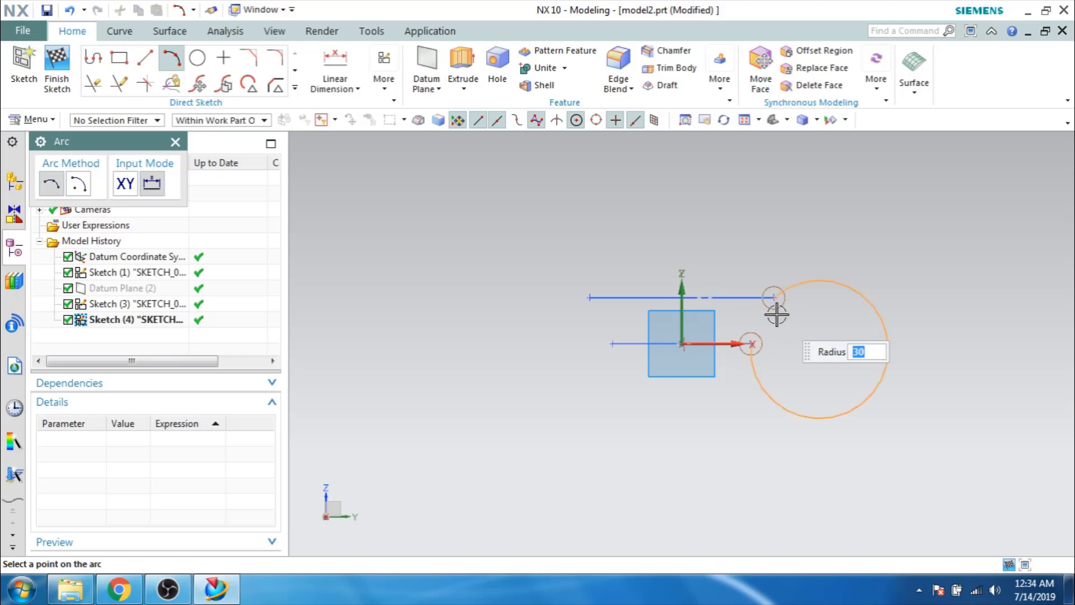
{"action": "left_click", "coordinate": [775, 316]}
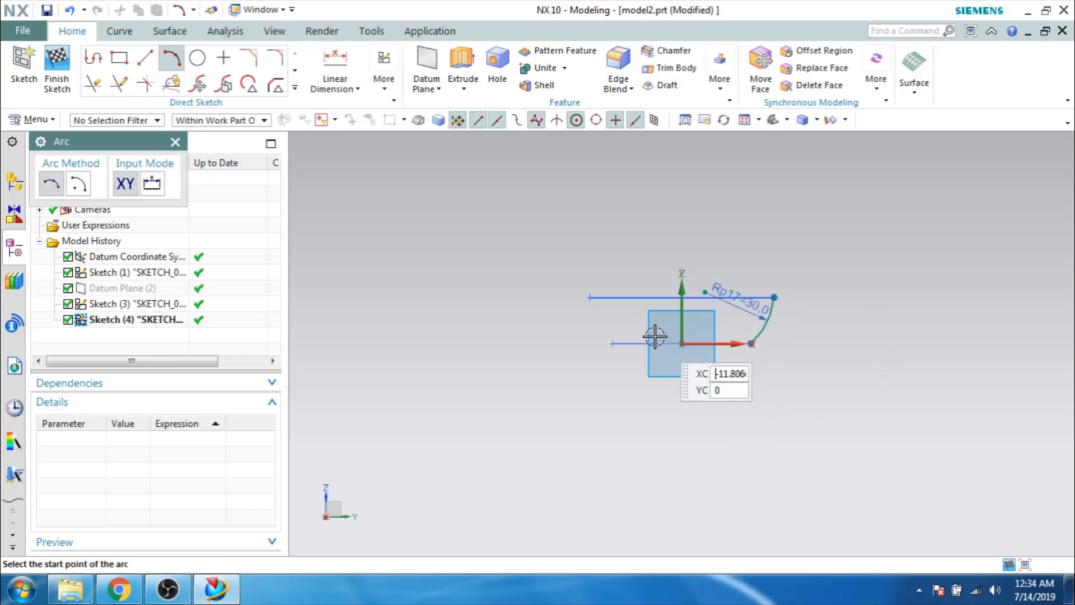
Draw the matching 30 mm radius arc between the profiles' left ends and finish the sketch.
{"action": "left_click", "coordinate": [553, 354]}
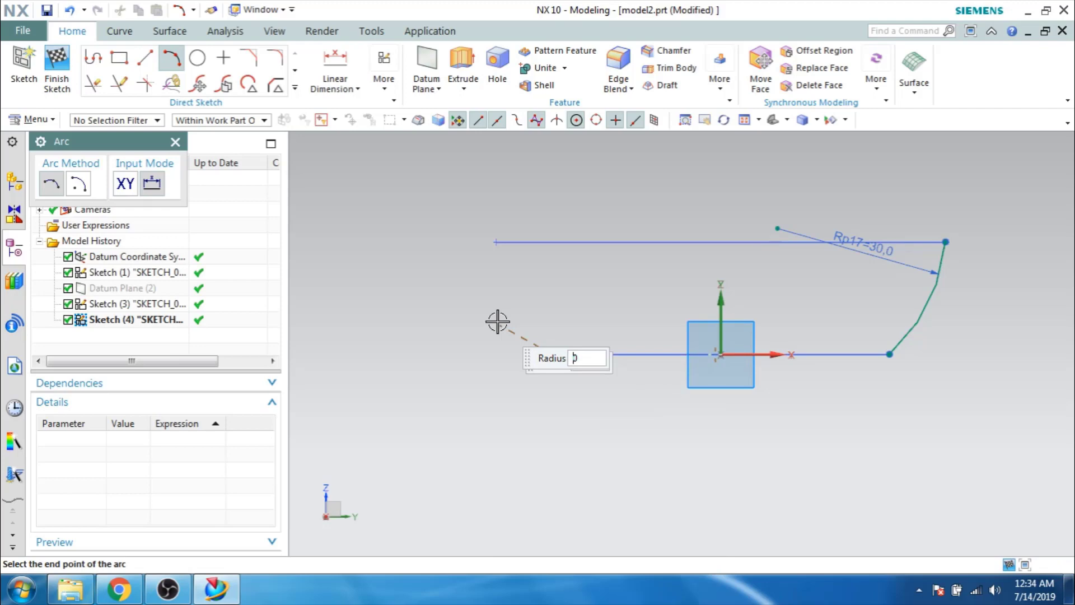
{"action": "left_click", "coordinate": [496, 242]}
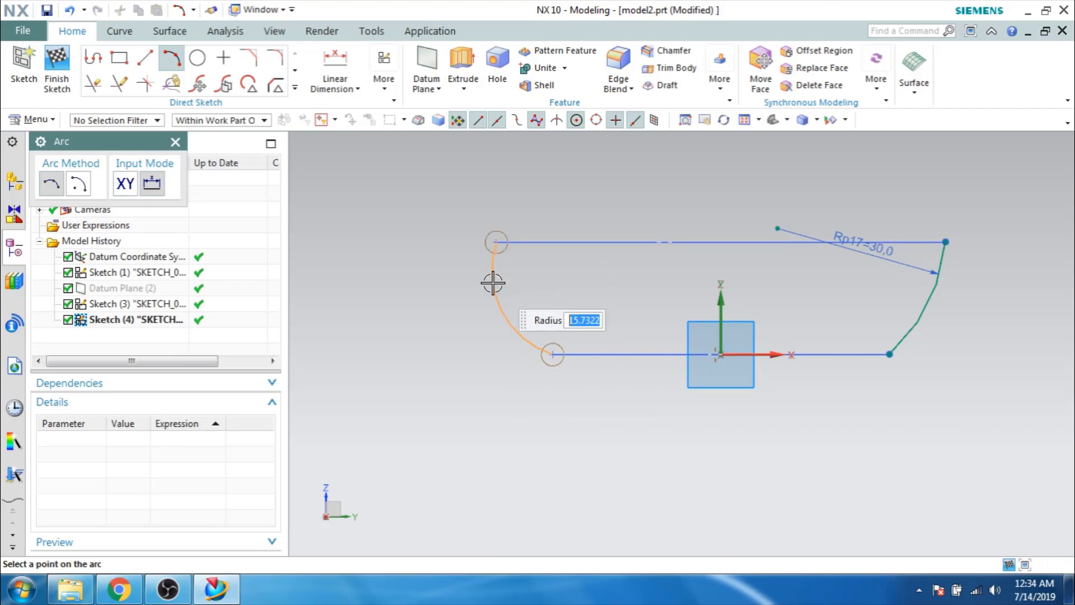
{"action": "type", "text": "30"}
{"action": "key", "text": "Return"}
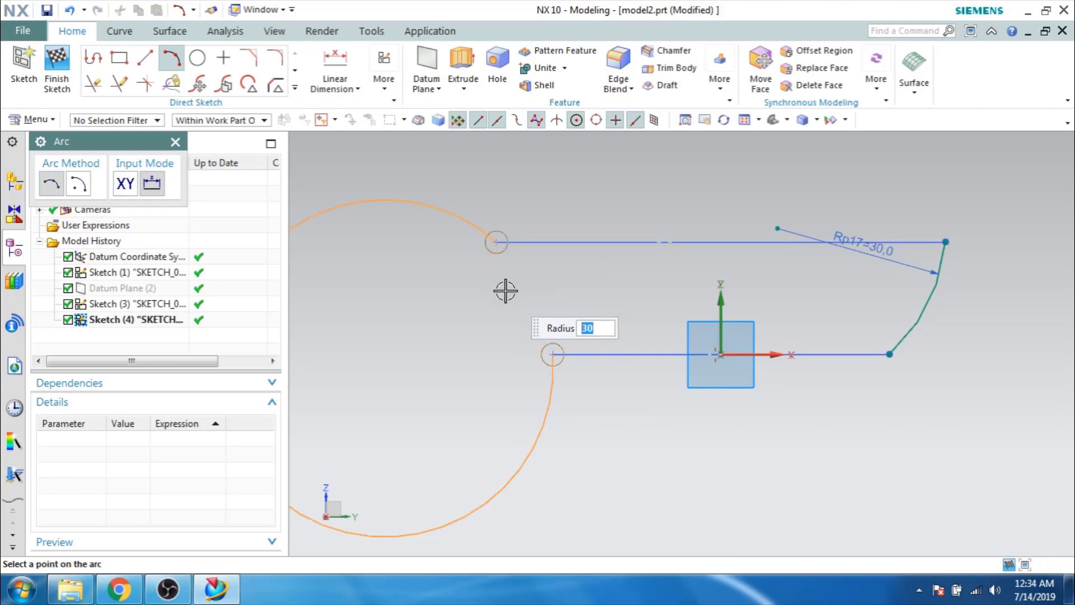
{"action": "left_click", "coordinate": [507, 283]}
{"action": "key", "text": "Escape"}
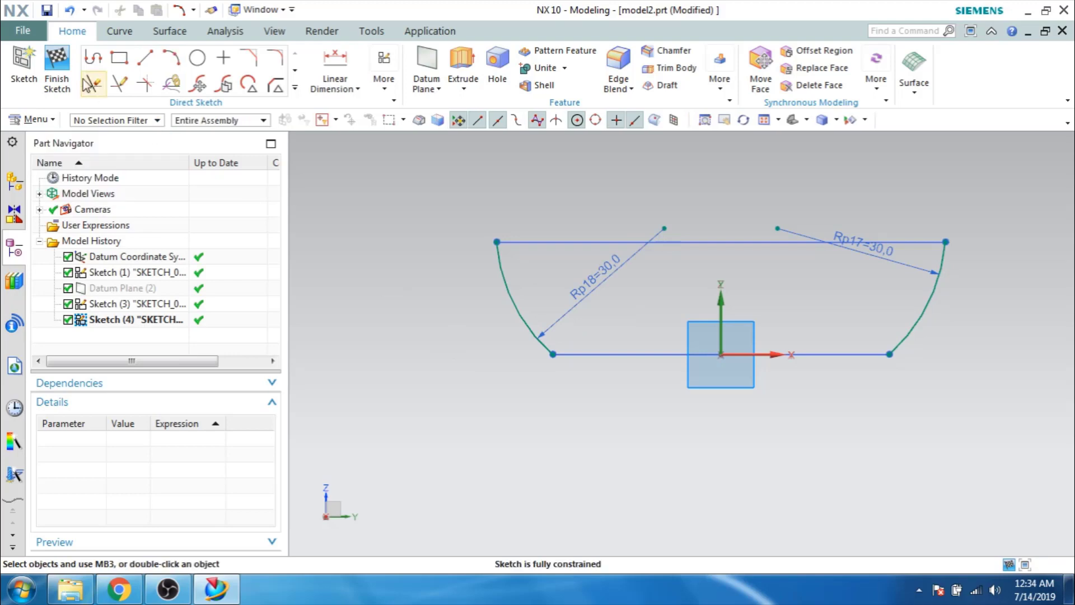
{"action": "left_click", "coordinate": [57, 67]}
Start a new sketch on the XZ plane of the datum coordinate system.
{"action": "middle_click_drag", "start_coordinate": [440, 252], "coordinate": [487, 265]}
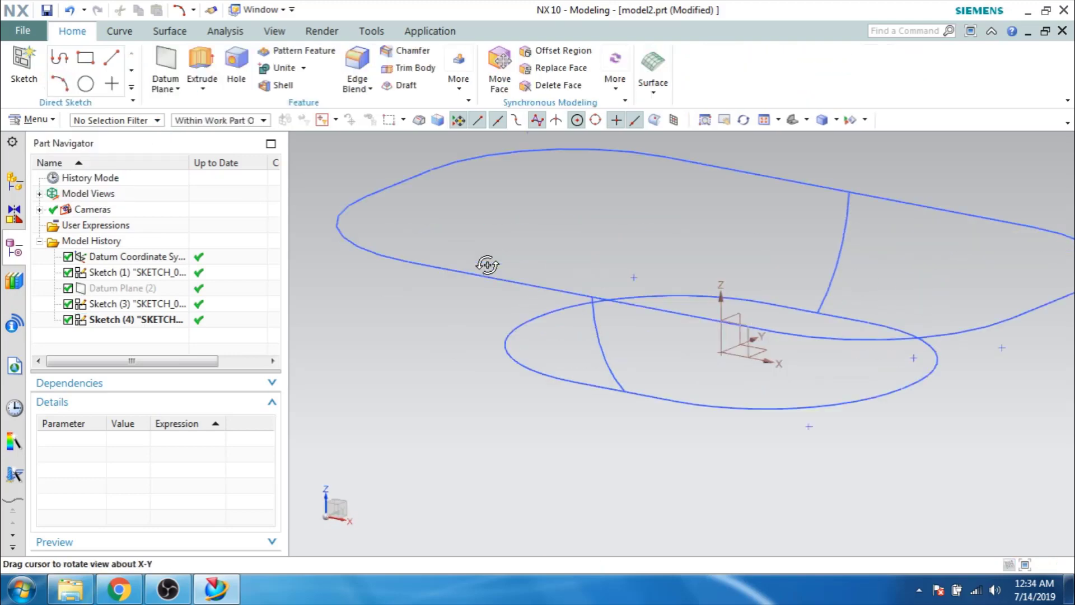
{"action": "mouse_move", "coordinate": [532, 190]}
{"action": "middle_mouse_down"}
{"action": "mouse_move", "coordinate": [483, 247]}
{"action": "mouse_move", "coordinate": [509, 305]}
{"action": "mouse_move", "coordinate": [496, 286]}
{"action": "middle_mouse_up"}
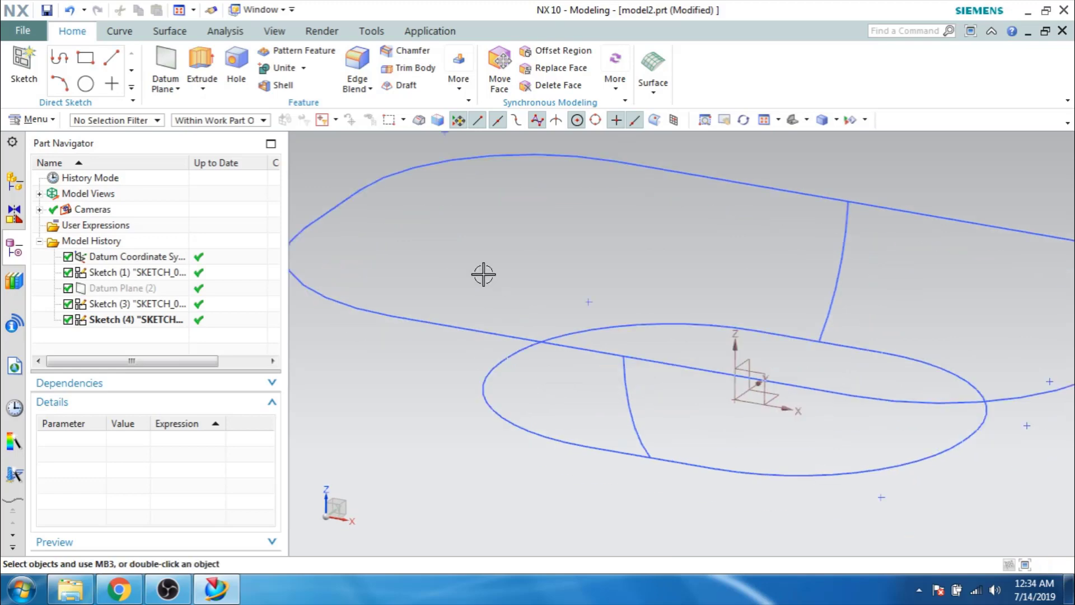
{"action": "left_click", "coordinate": [119, 31]}
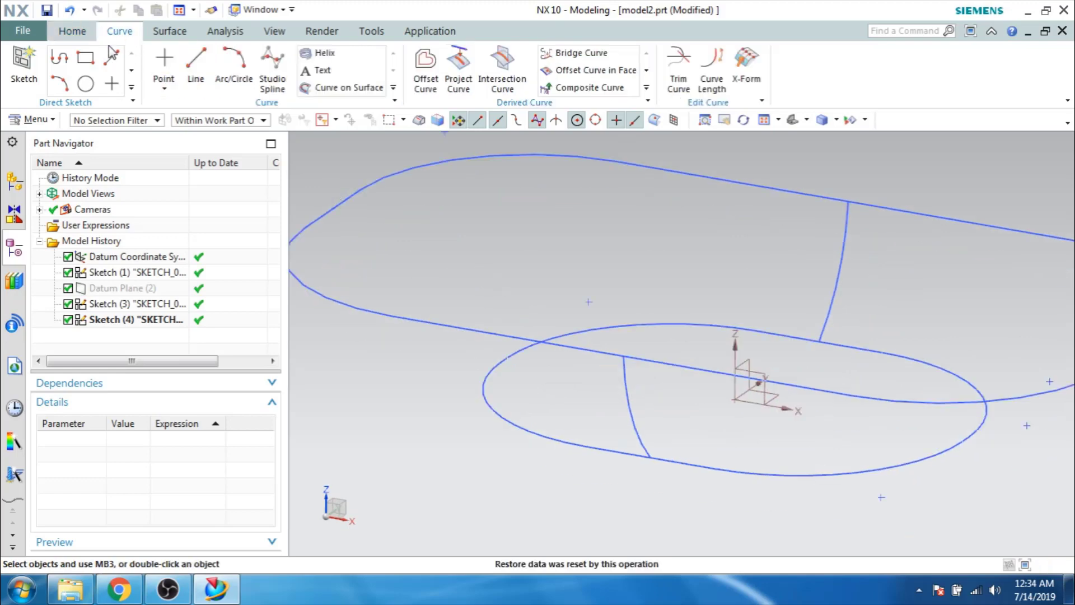
{"action": "left_click", "coordinate": [24, 62]}
{"action": "left_click", "coordinate": [745, 381]}
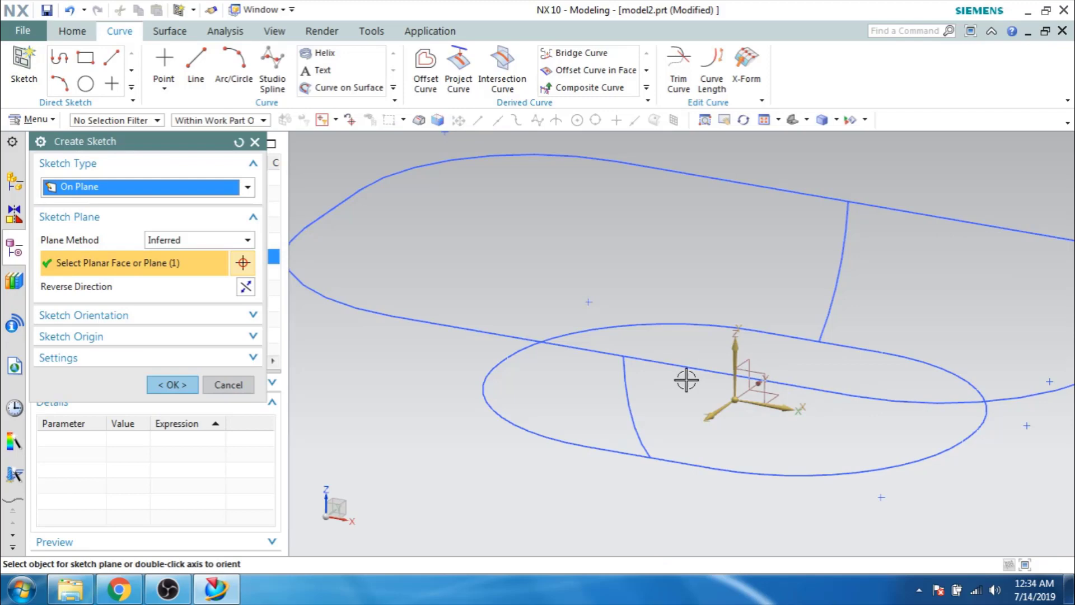
{"action": "middle_click_drag", "start_coordinate": [683, 379], "coordinate": [686, 380]}
{"action": "middle_click", "coordinate": [686, 380]}
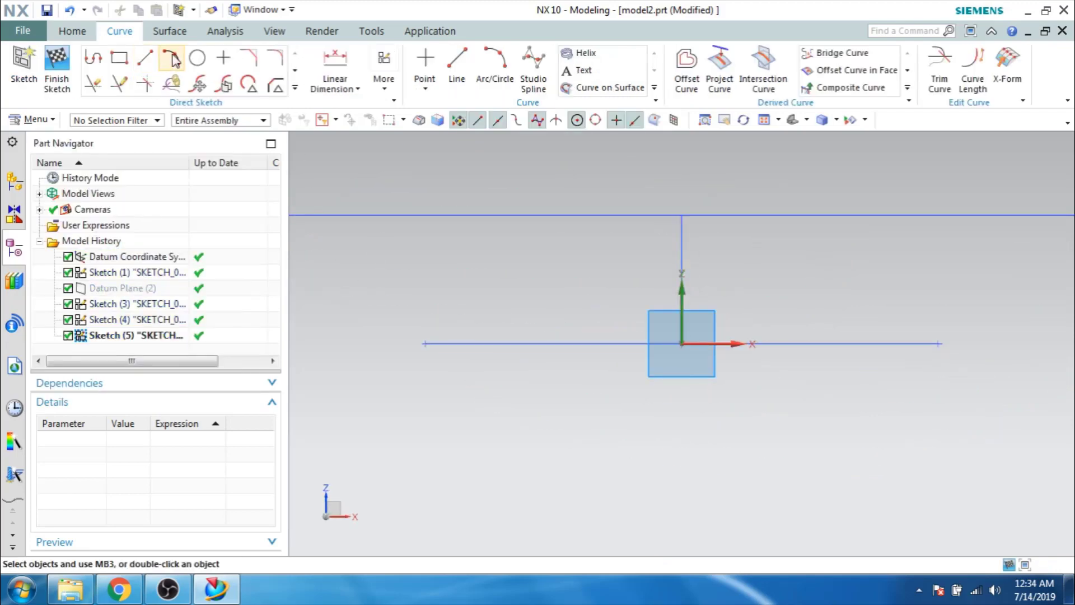
Draw a three-point arc of radius 30 mm from the base profile's left end to the upper profile's left end.
{"action": "left_click", "coordinate": [173, 58]}
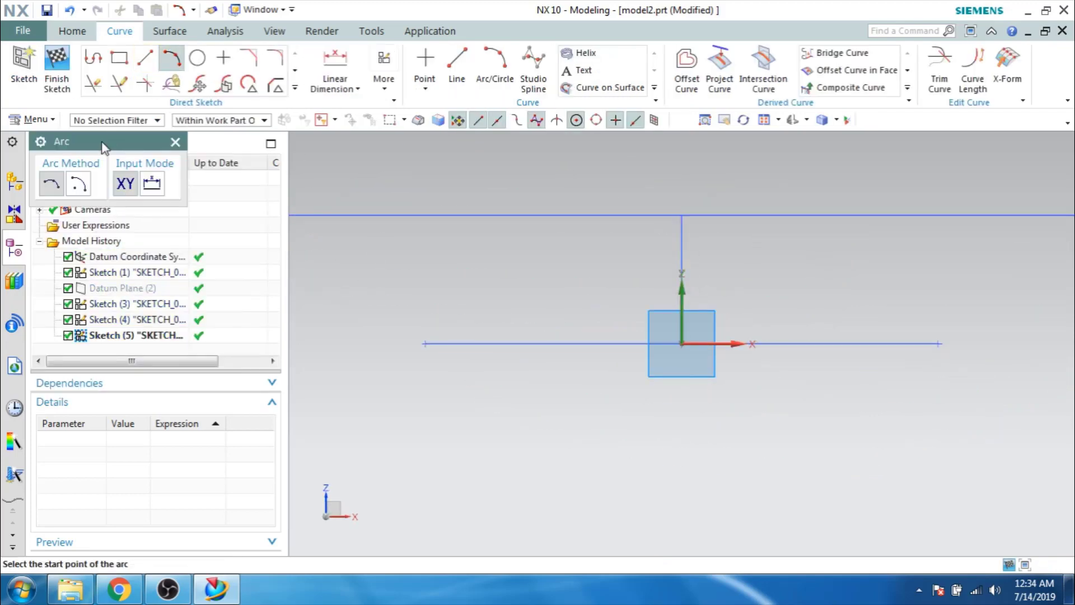
{"action": "left_click", "coordinate": [424, 344]}
{"action": "left_click", "coordinate": [414, 268]}
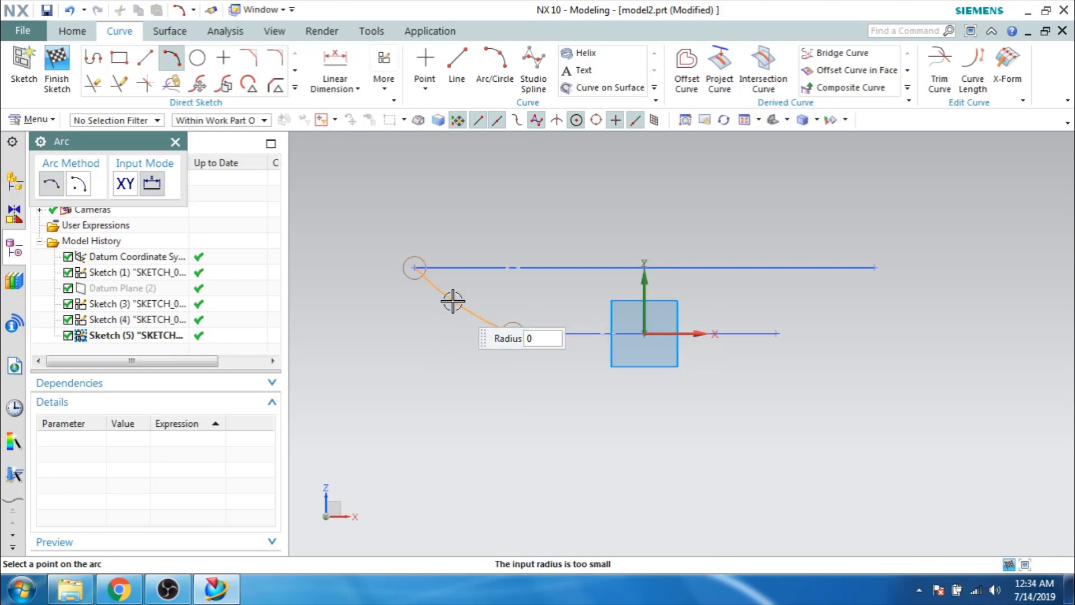
{"action": "key", "text": "Return"}
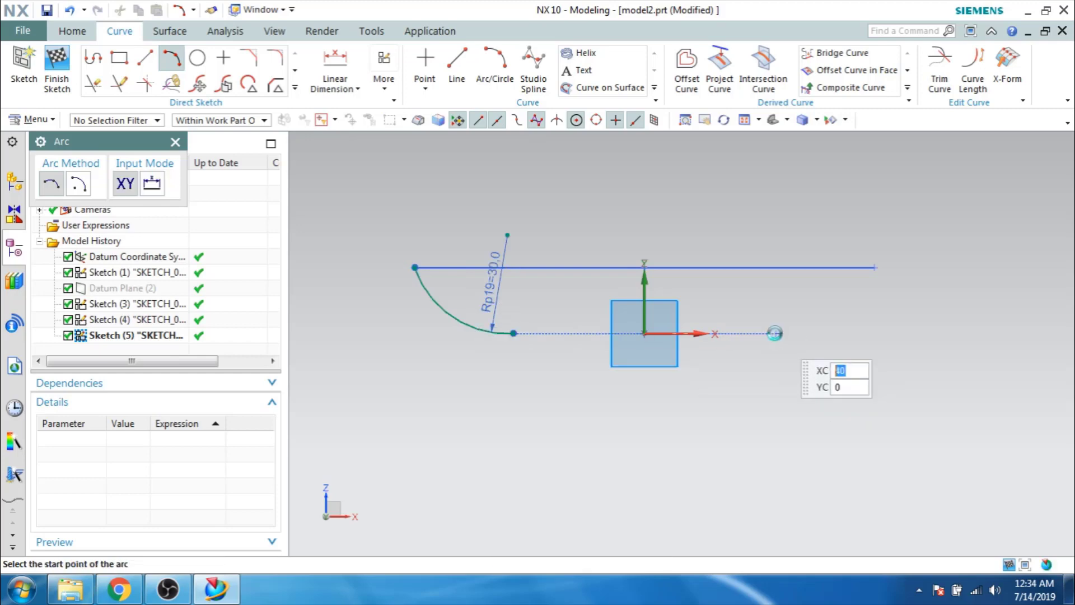
Join the profiles' right ends with another 30 mm radius arc and finish the XZ sketch.
{"action": "left_click", "coordinate": [777, 333]}
{"action": "left_click", "coordinate": [875, 268]}
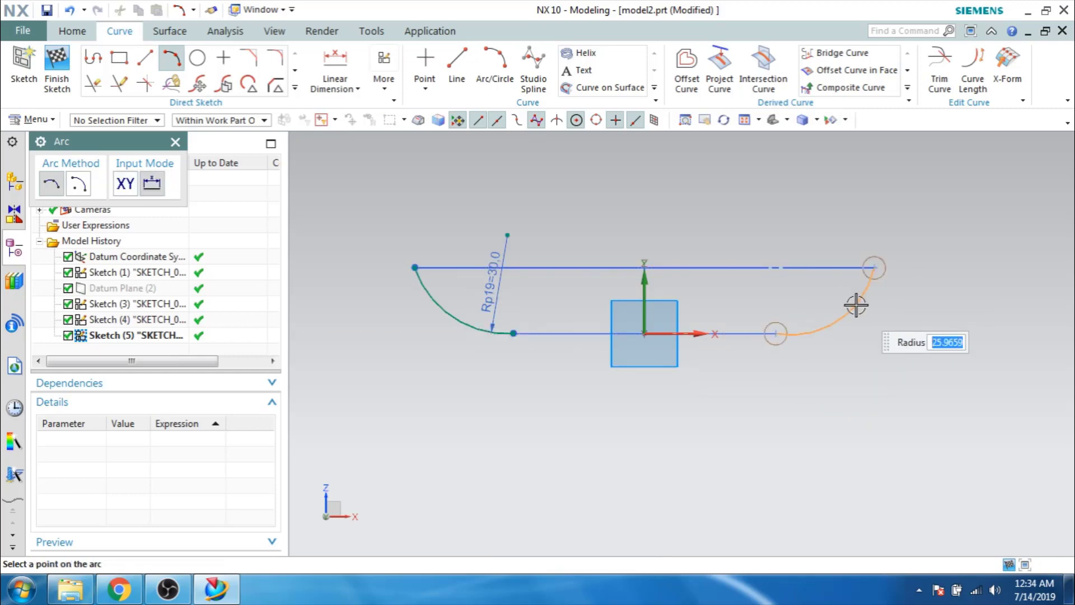
{"action": "key", "text": "BackSpace"}
{"action": "left_click", "coordinate": [845, 301]}
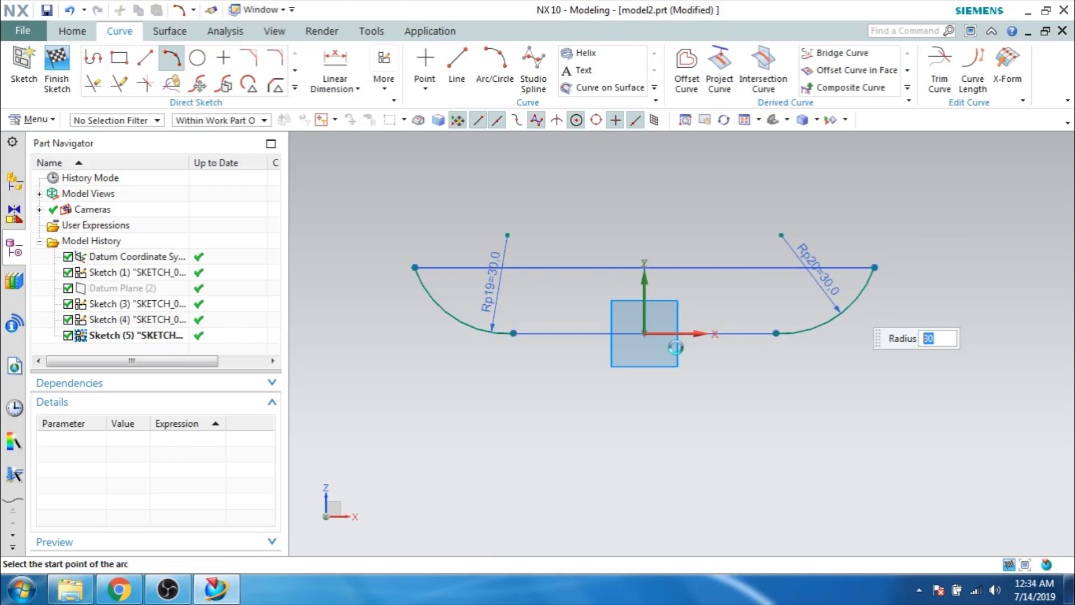
{"action": "key", "text": "Escape"}
{"action": "left_click", "coordinate": [58, 72]}
{"action": "mouse_move", "coordinate": [370, 214]}
{"action": "middle_mouse_down"}
{"action": "mouse_move", "coordinate": [339, 242]}
{"action": "mouse_move", "coordinate": [345, 236]}
{"action": "middle_mouse_up"}
{"action": "left_click", "coordinate": [512, 334]}
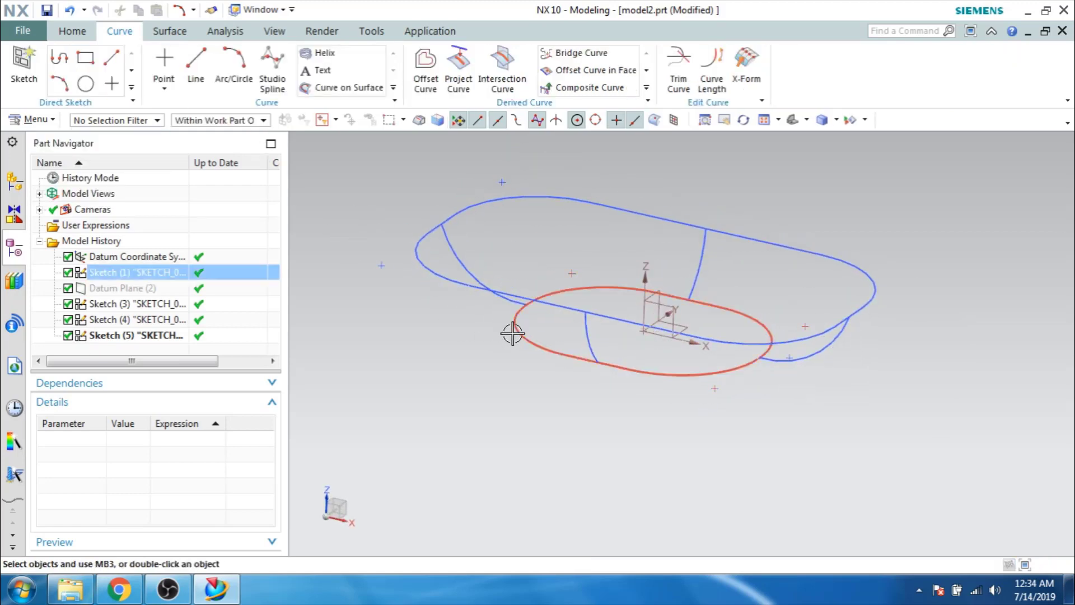
{"action": "left_click", "coordinate": [447, 284]}
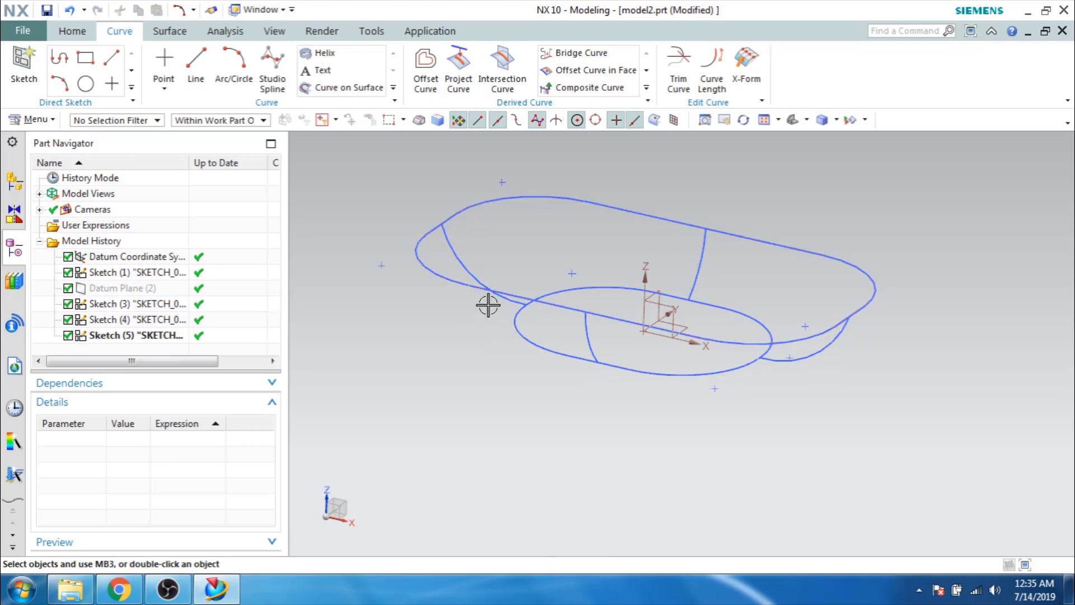
{"action": "left_click", "coordinate": [521, 334]}
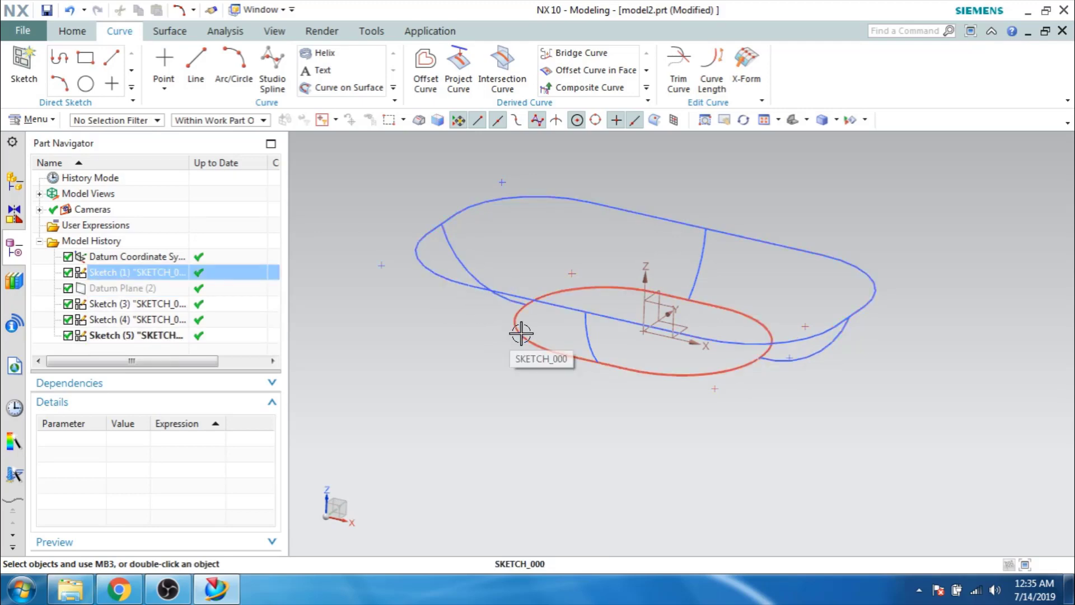
{"action": "key", "text": "Escape"}
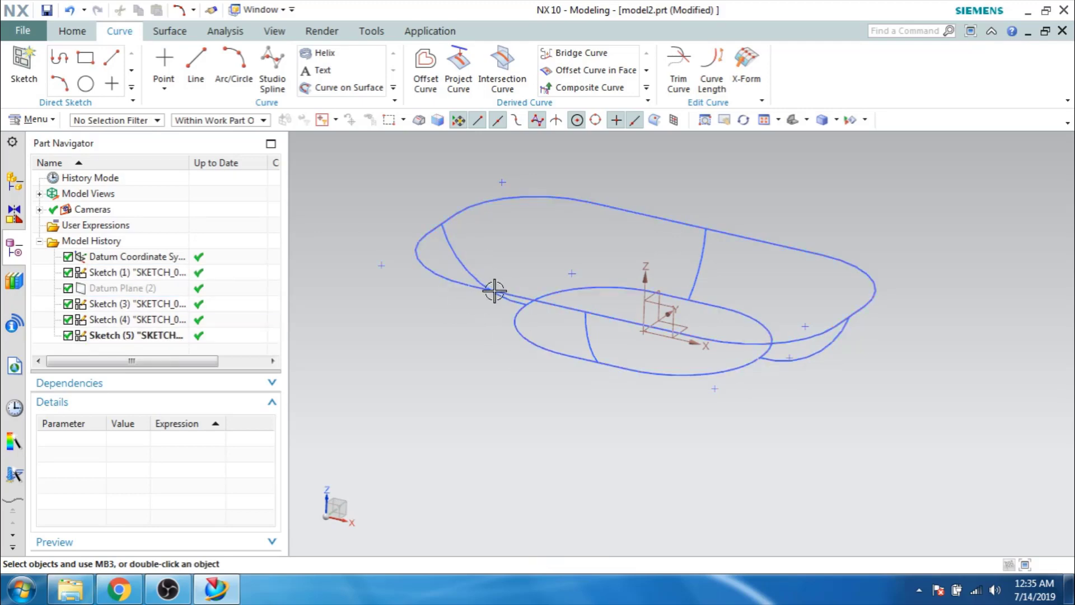
Start a Through Curve Mesh surface with the upper rim profile and the base profile as its two primary curves.
{"action": "left_click", "coordinate": [170, 30]}
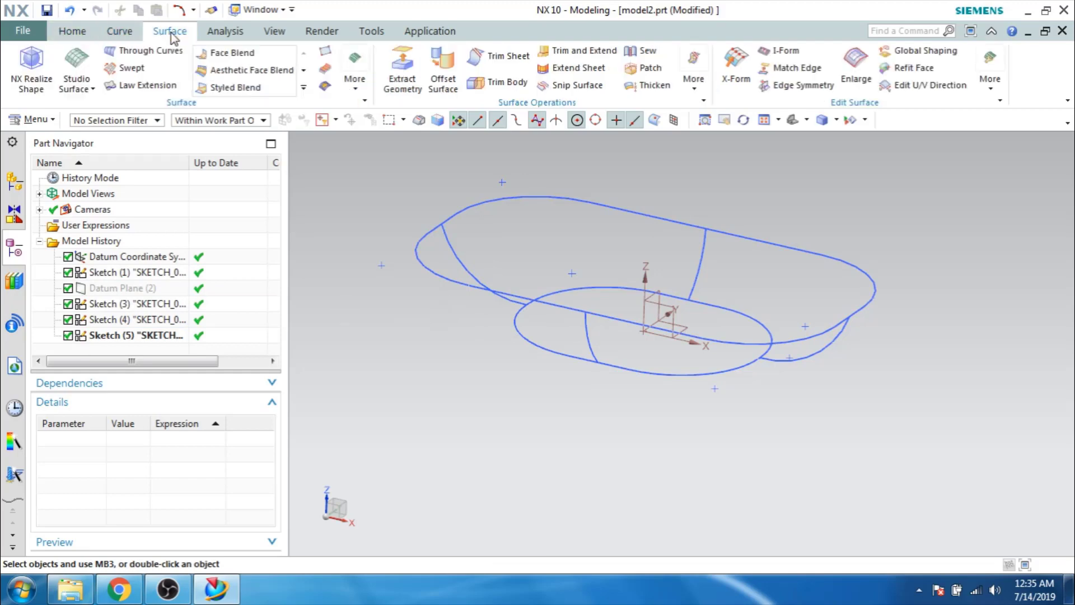
{"action": "left_click", "coordinate": [94, 89]}
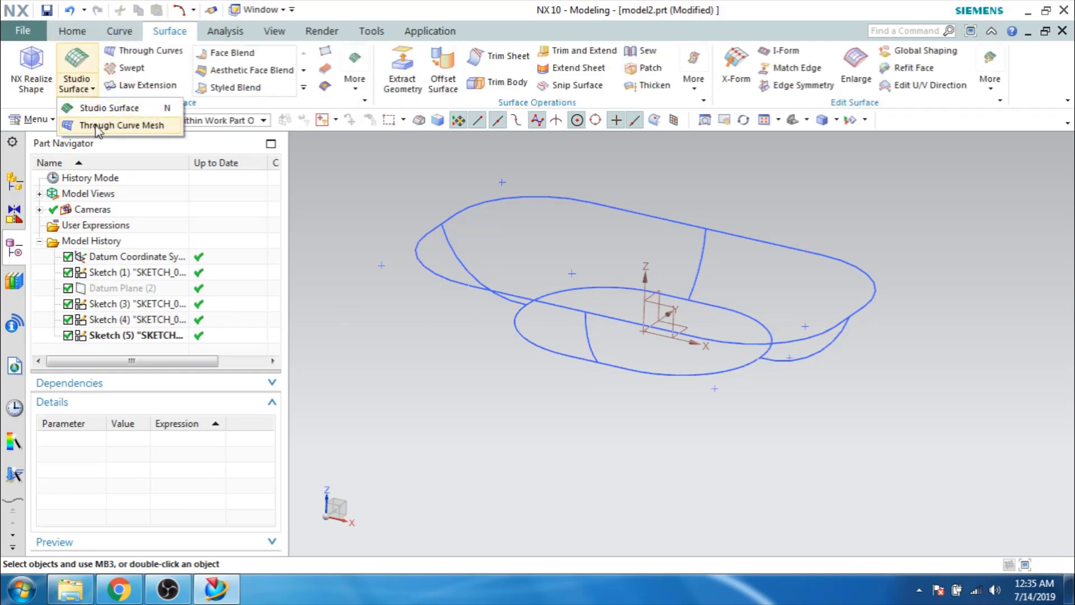
{"action": "left_click", "coordinate": [92, 124]}
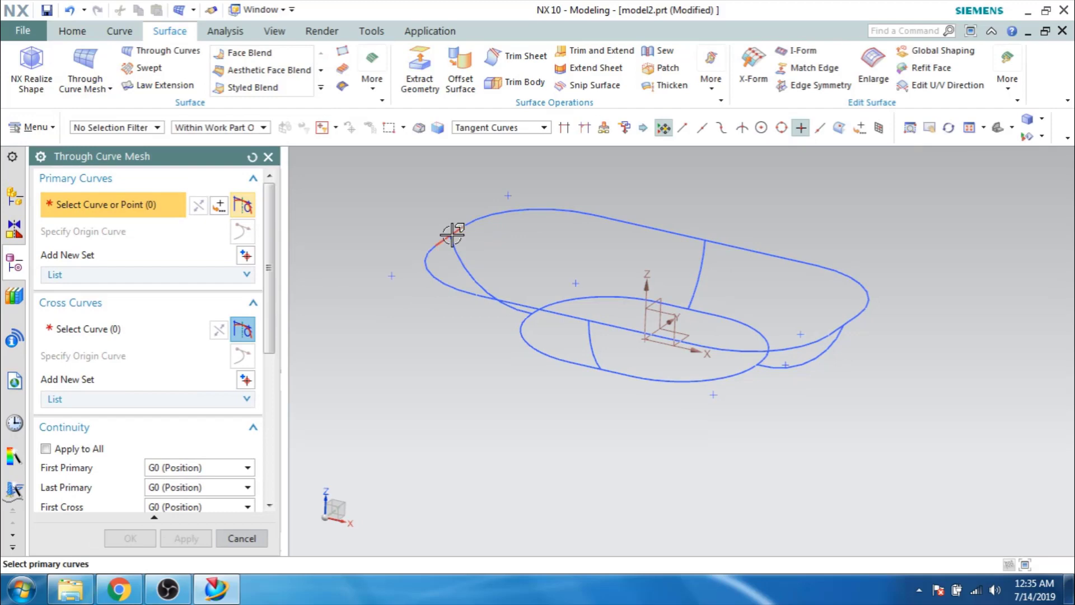
{"action": "left_click", "coordinate": [451, 236]}
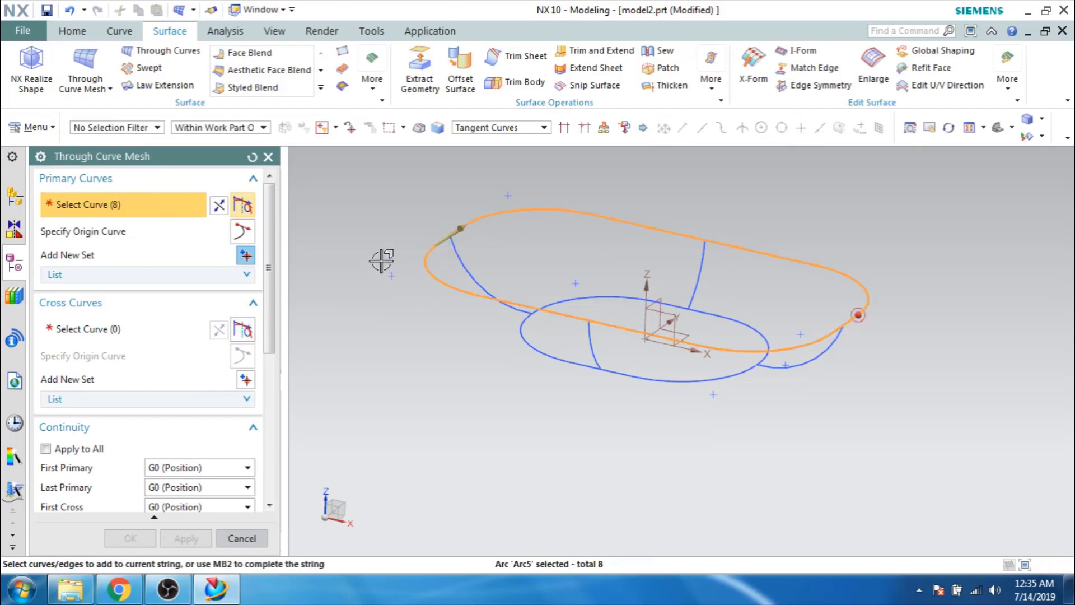
{"action": "middle_click", "coordinate": [386, 227]}
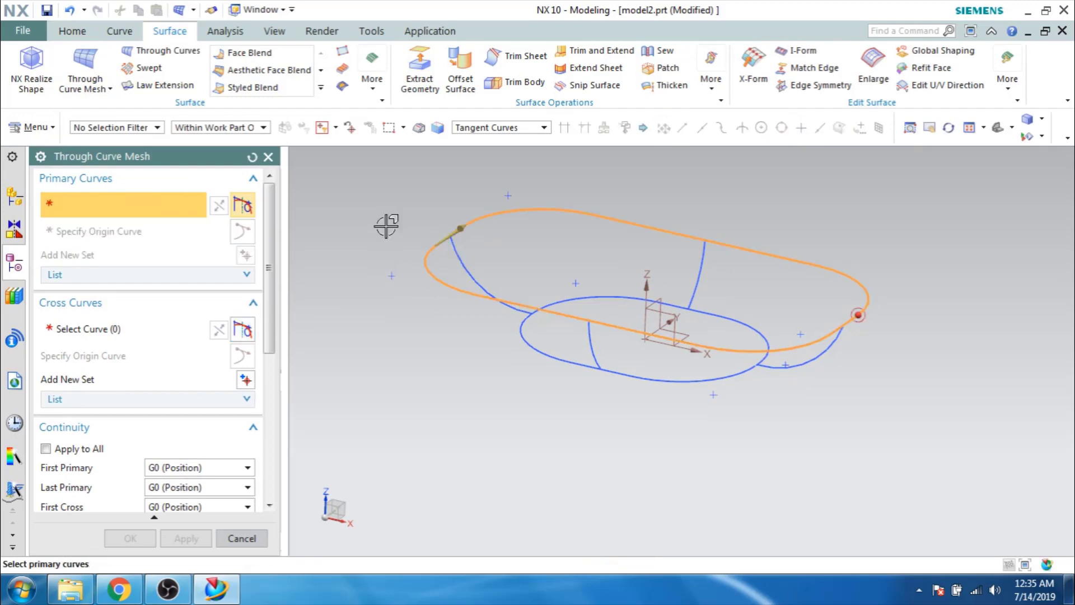
{"action": "left_click", "coordinate": [529, 323]}
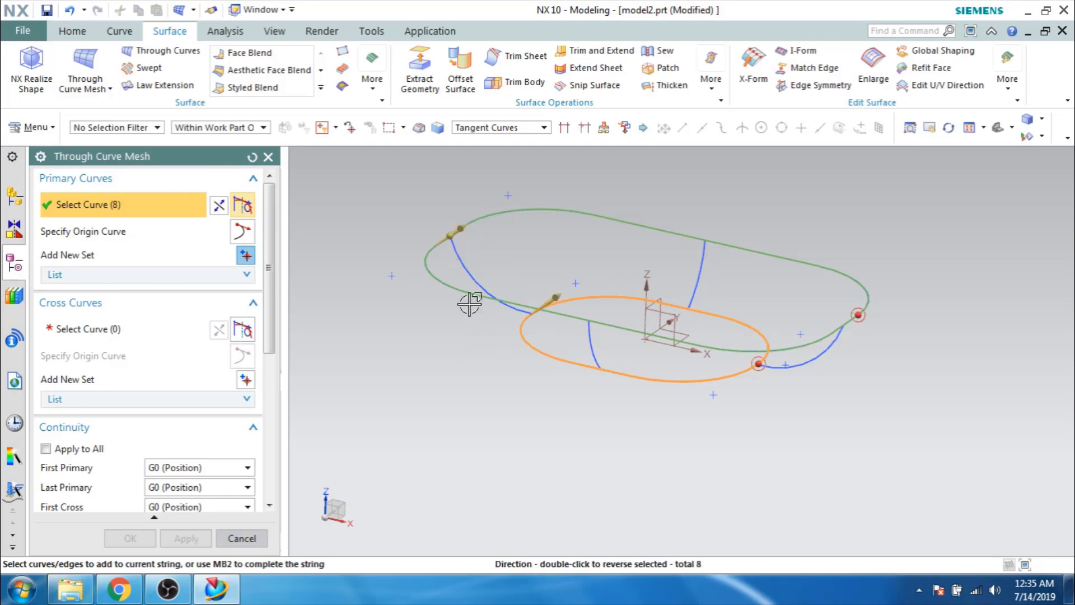
Select the left, rear, right and front side arcs in order as separate cross curves, repeating the left arc to close the mesh.
{"action": "left_click", "coordinate": [123, 330]}
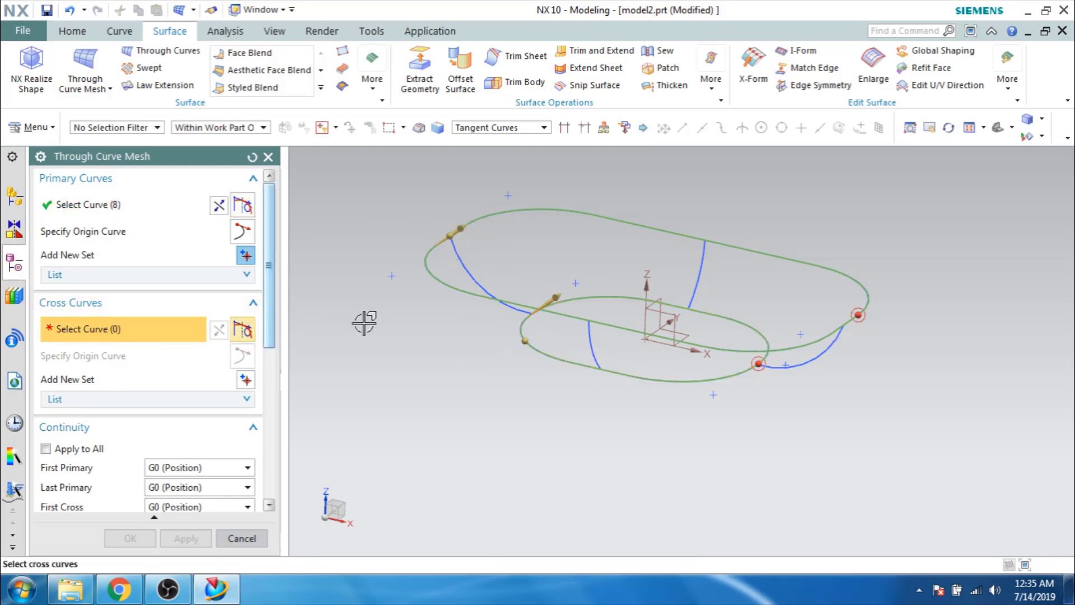
{"action": "left_click", "coordinate": [464, 259]}
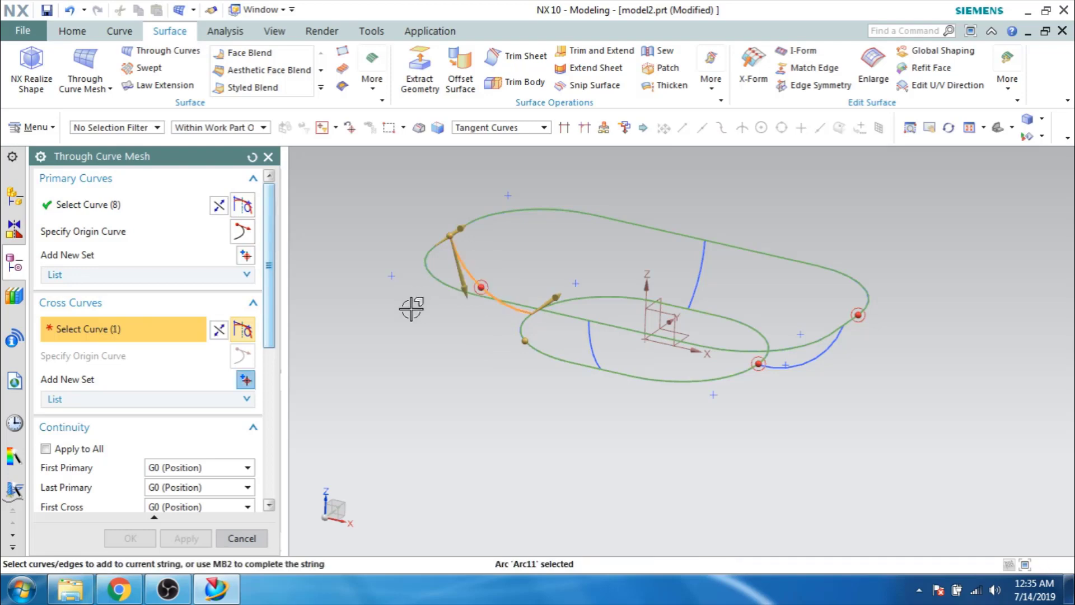
{"action": "left_click", "coordinate": [700, 256]}
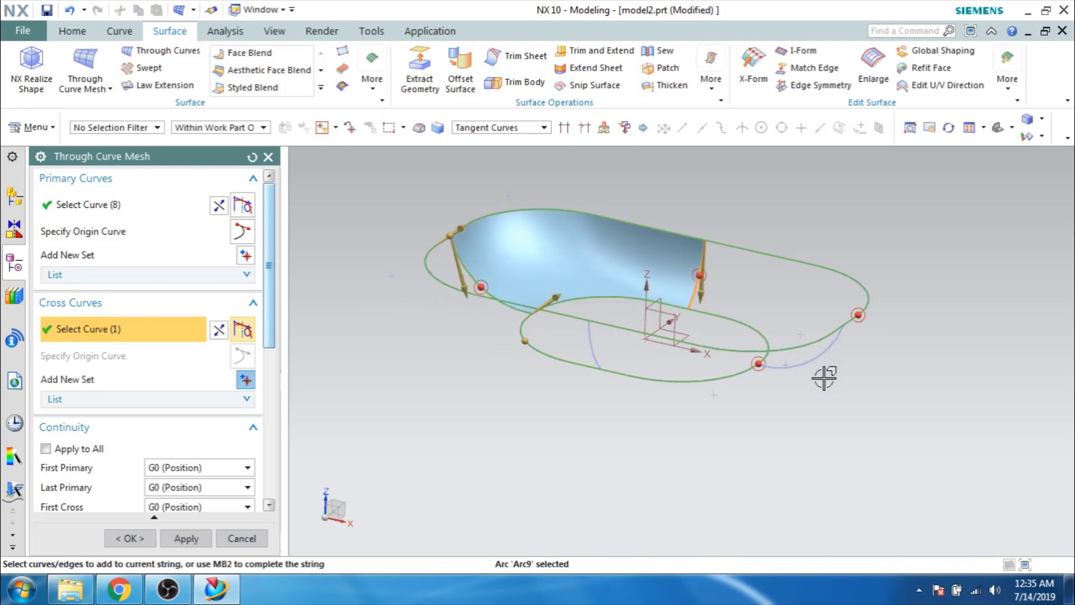
{"action": "left_click", "coordinate": [843, 335]}
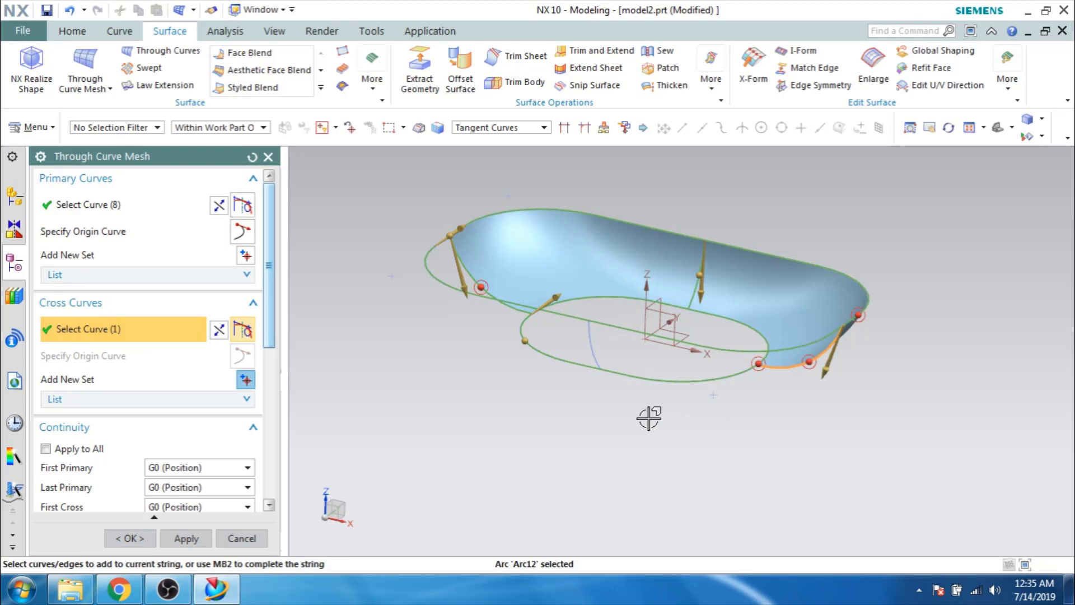
{"action": "left_click", "coordinate": [595, 336]}
{"action": "scroll", "coordinate": [441, 357], "scroll_direction": "up", "scroll_amount": 1}
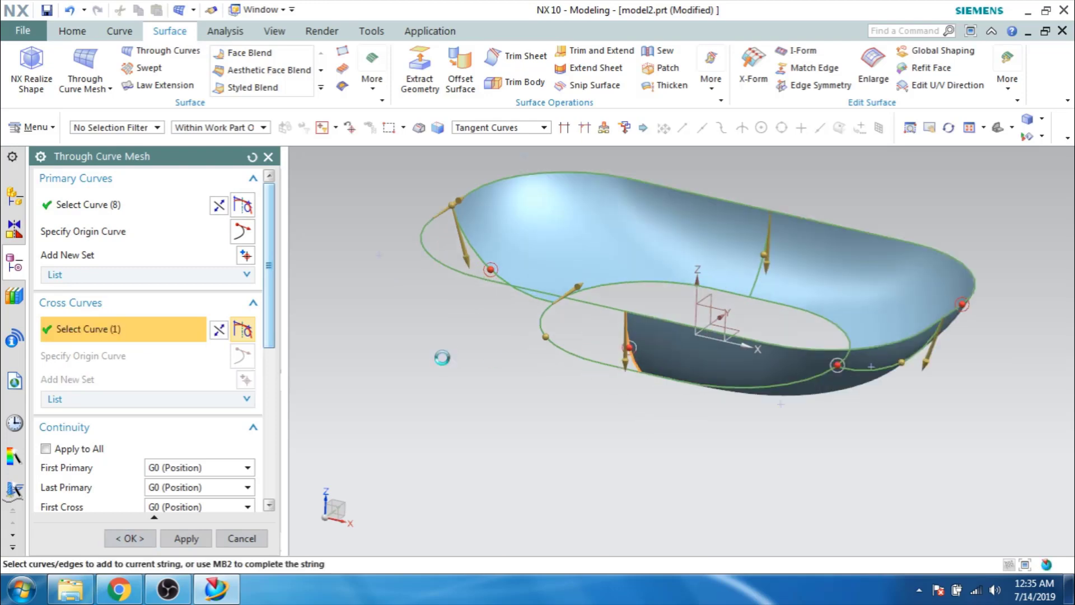
{"action": "middle_click", "coordinate": [442, 356]}
{"action": "left_click", "coordinate": [476, 249]}
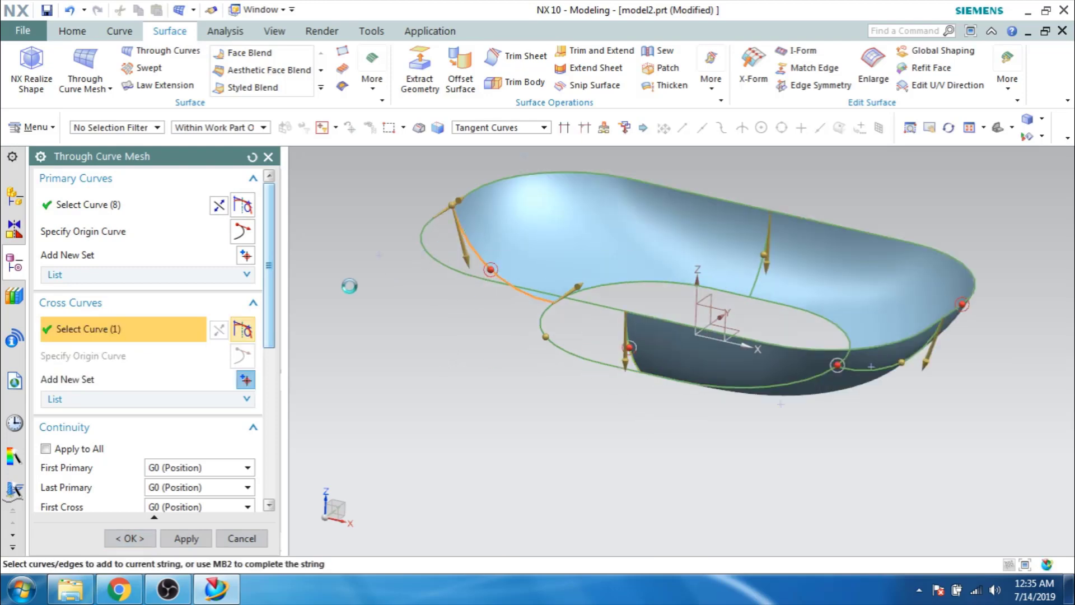
Set the curve mesh's body type to Sheet and create the bowl wall surface.
{"action": "scroll", "coordinate": [202, 466], "scroll_direction": "down", "scroll_amount": 5}
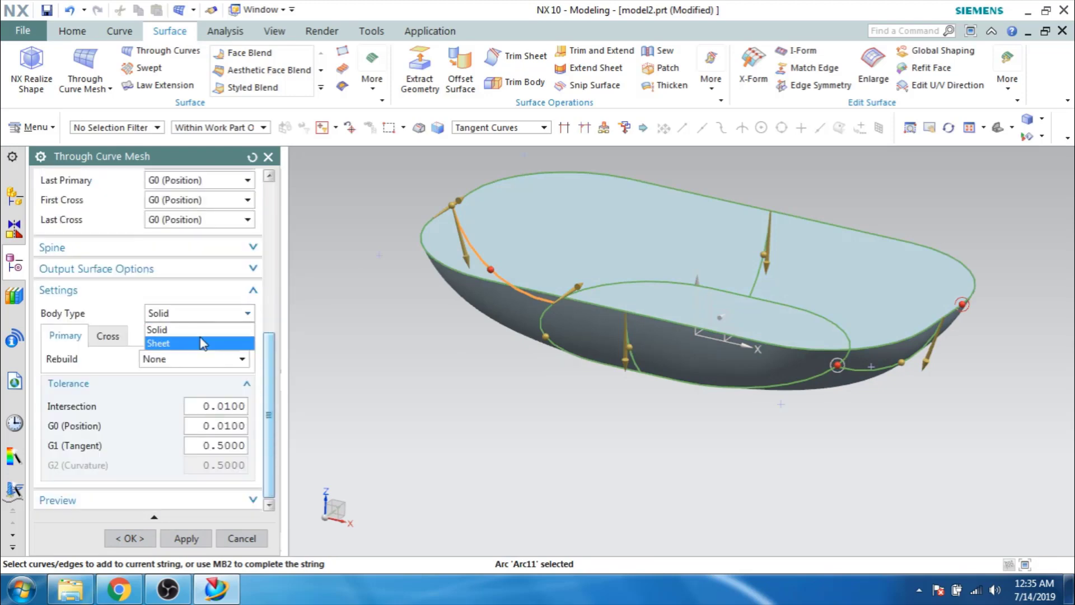
{"action": "left_click", "coordinate": [202, 343]}
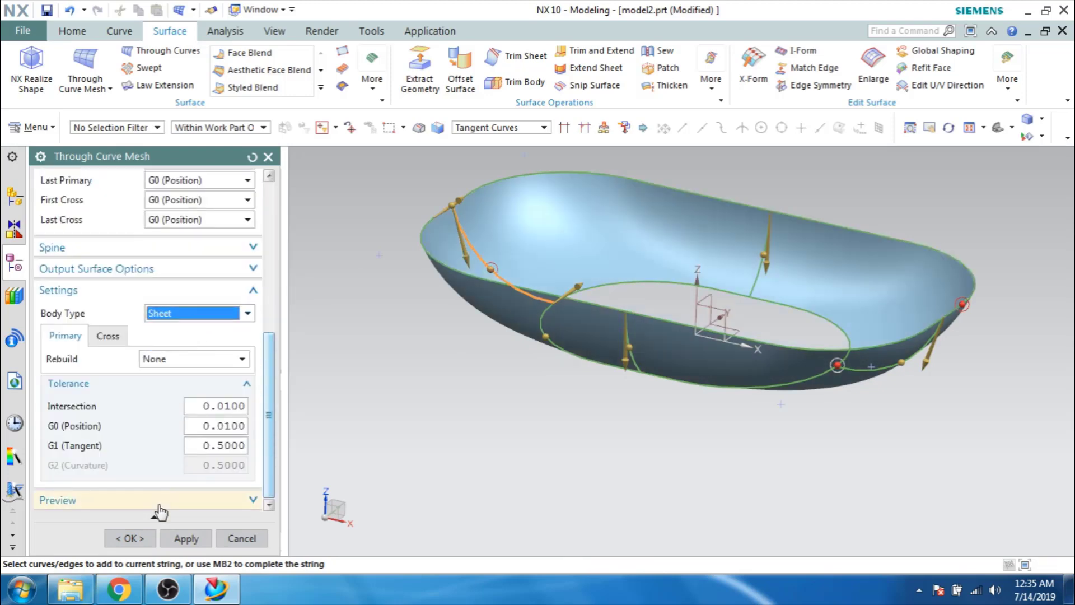
{"action": "left_click", "coordinate": [129, 538]}
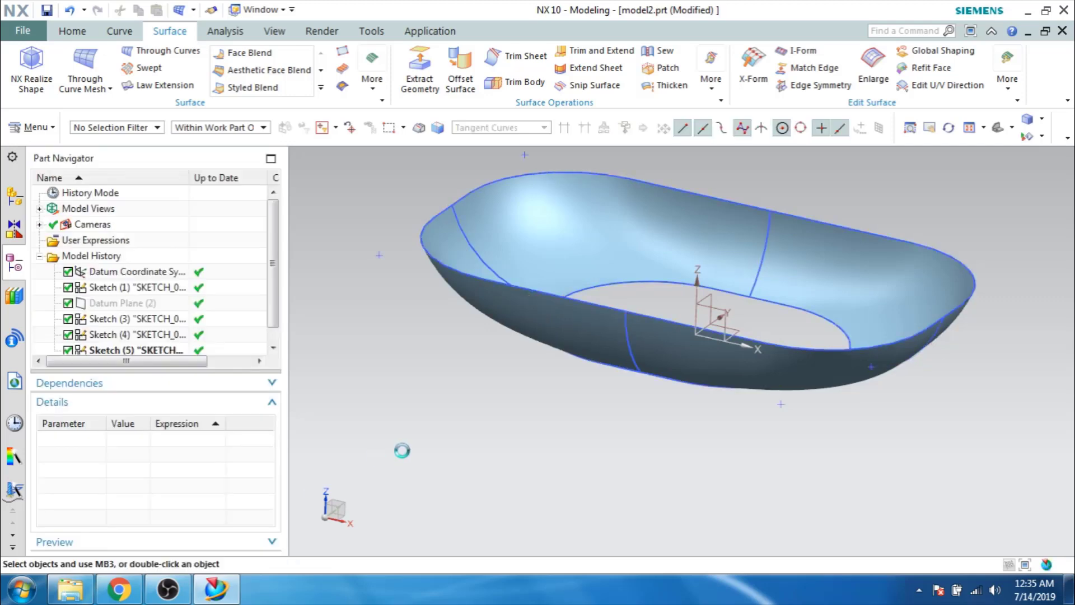
Close the bowl's open bottom with a Bounded Plane using the base profile's connected curves.
{"action": "middle_click_drag", "start_coordinate": [474, 379], "coordinate": [472, 401]}
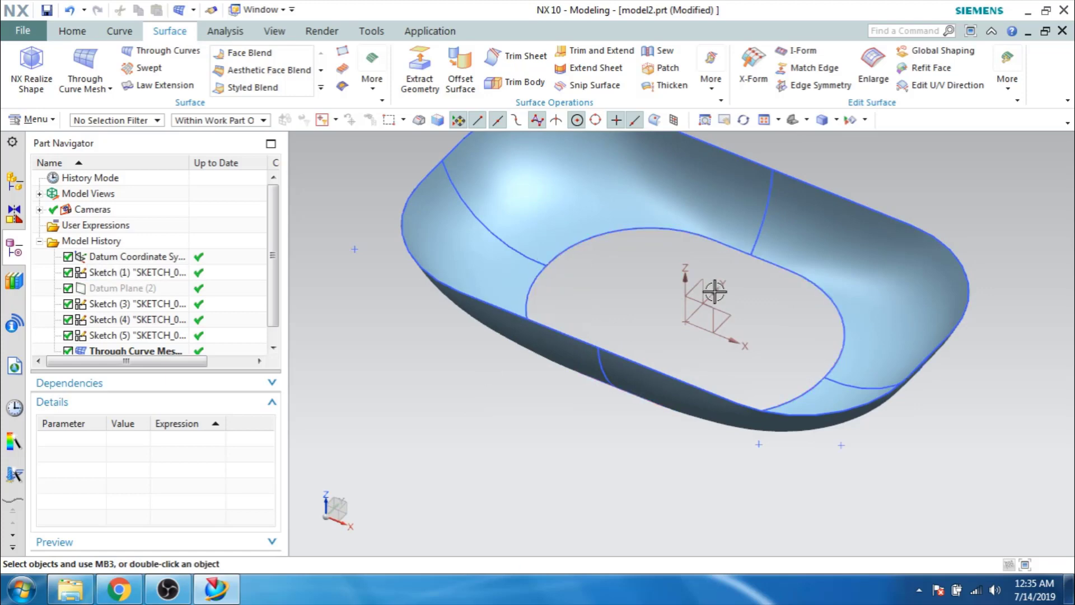
{"action": "left_click", "coordinate": [34, 120]}
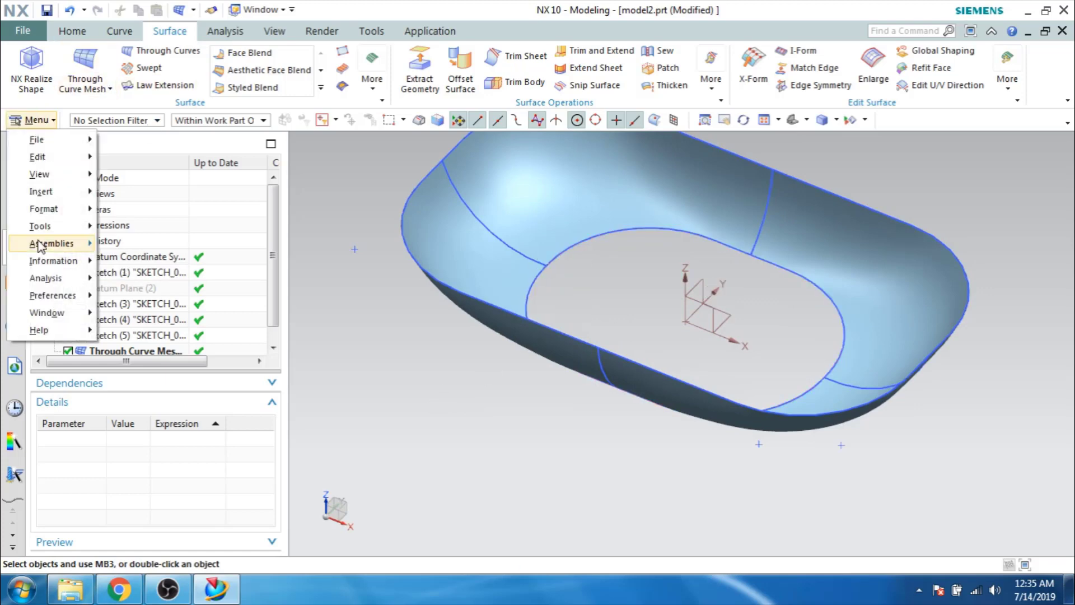
{"action": "mouse_move", "coordinate": [65, 199]}
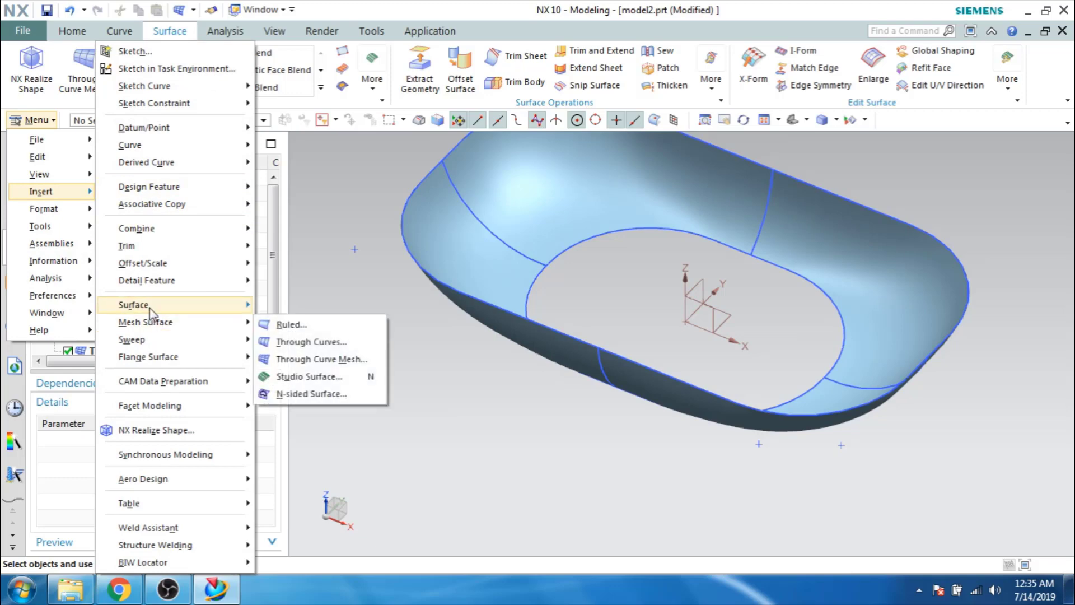
{"action": "mouse_move", "coordinate": [150, 308]}
{"action": "left_click", "coordinate": [310, 449]}
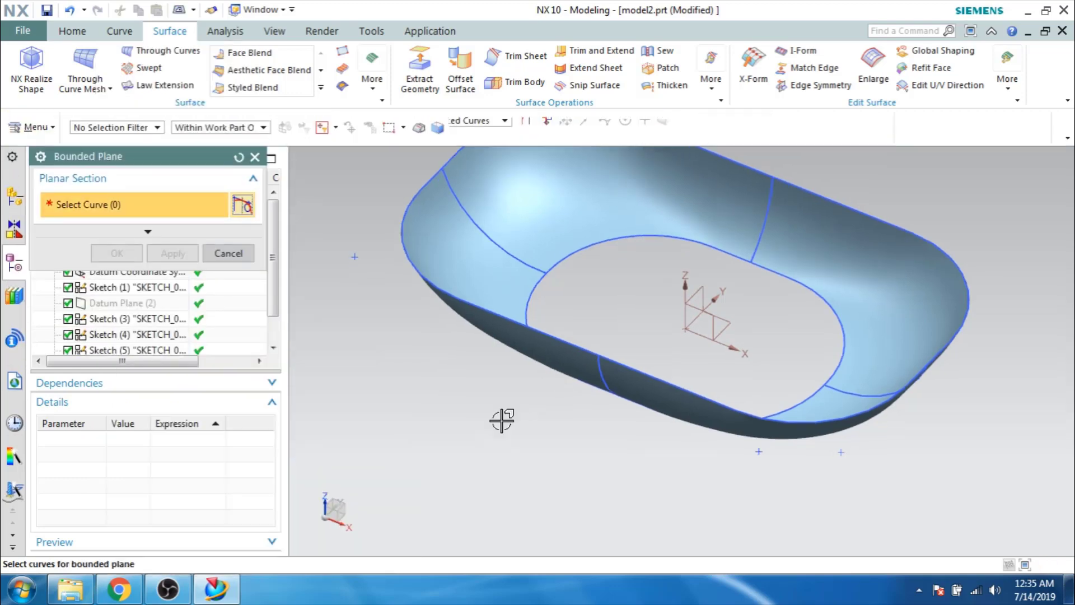
{"action": "left_click", "coordinate": [614, 240]}
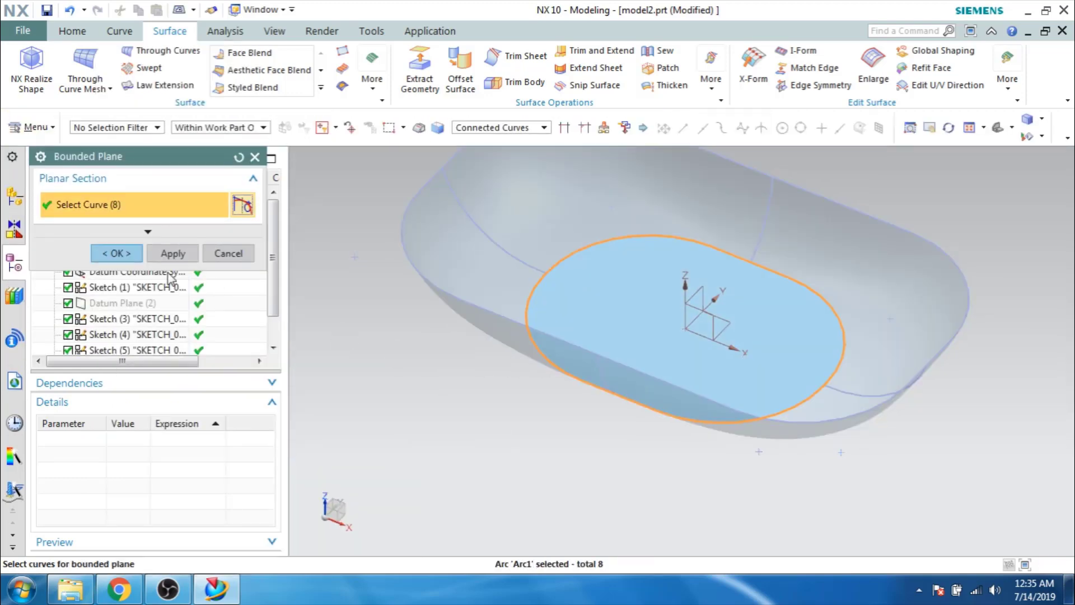
{"action": "left_click", "coordinate": [118, 253]}
{"action": "scroll", "coordinate": [448, 343], "scroll_direction": "down", "scroll_amount": 2}
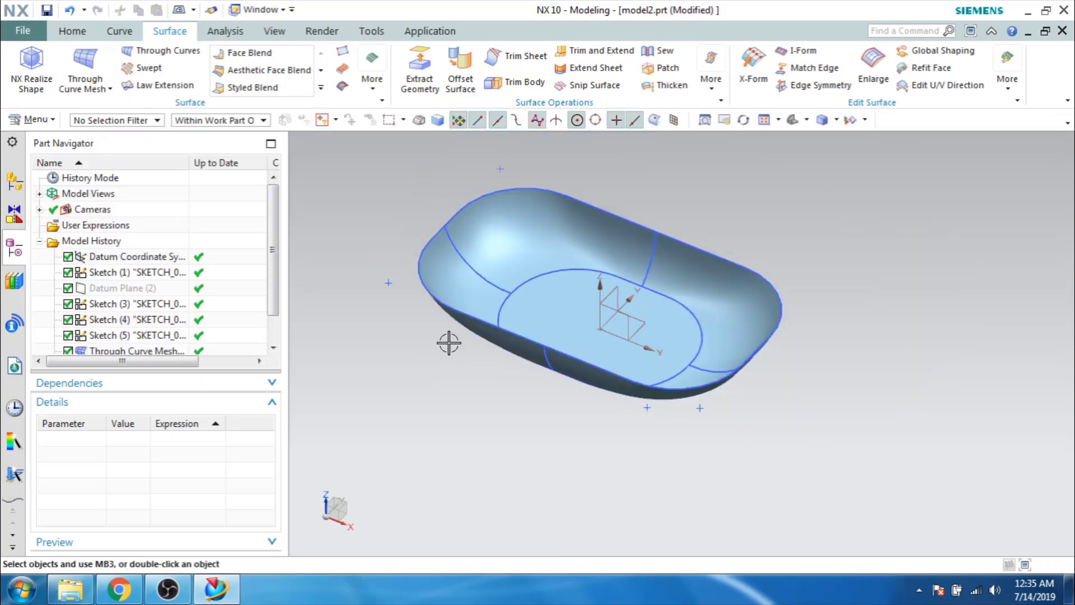
{"action": "scroll", "coordinate": [415, 378], "scroll_direction": "up", "scroll_amount": 2}
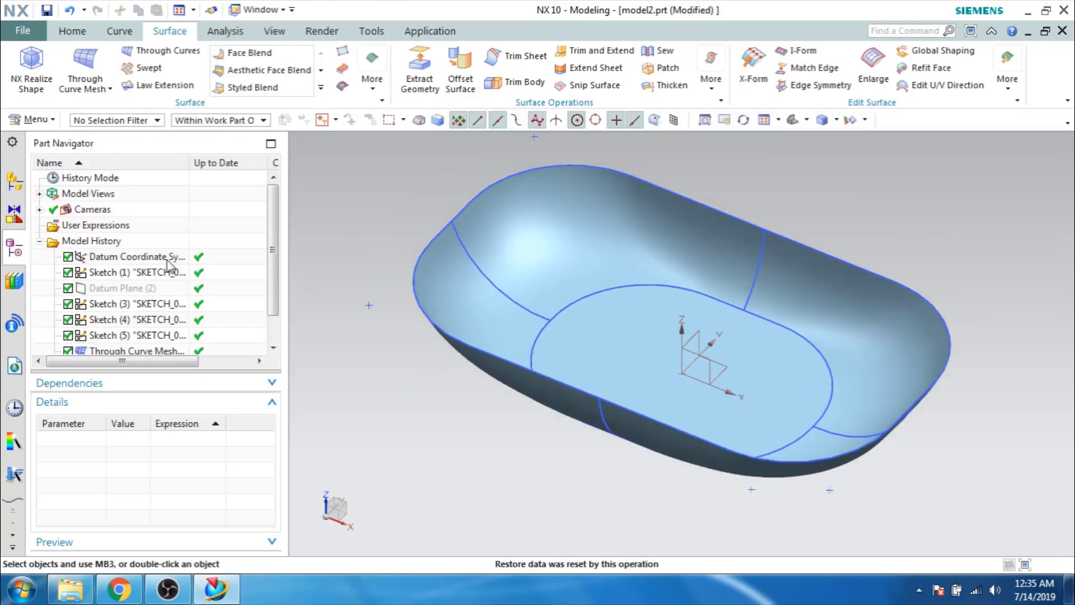
Show the hidden datum plane at rim height and start a new sketch on it.
{"action": "left_click", "coordinate": [72, 32]}
{"action": "left_click", "coordinate": [122, 288]}
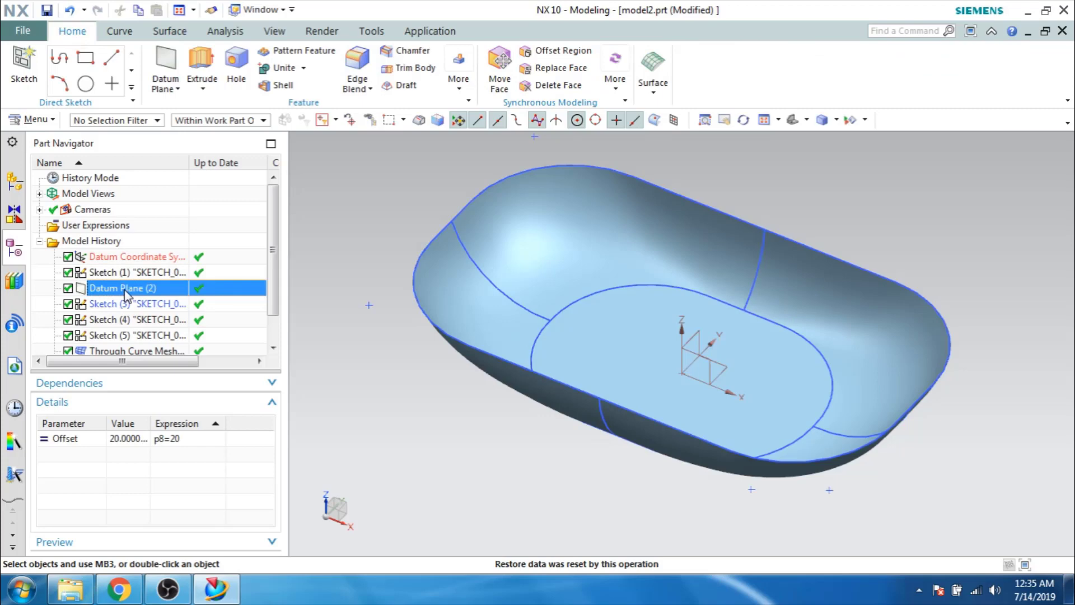
{"action": "right_click", "coordinate": [122, 287]}
{"action": "left_click", "coordinate": [155, 13]}
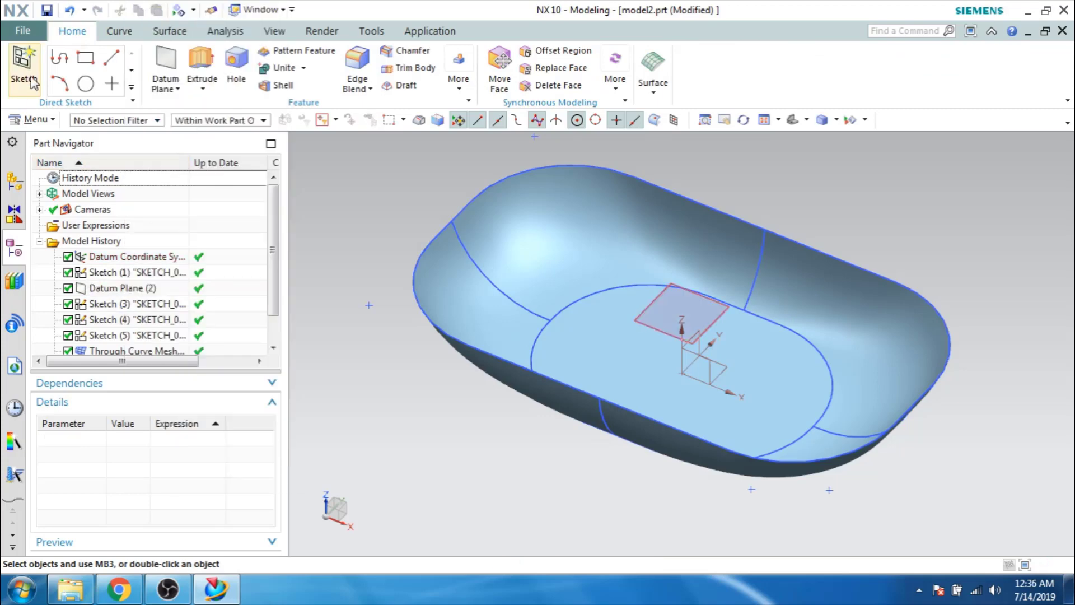
{"action": "left_click", "coordinate": [652, 306]}
{"action": "left_click", "coordinate": [172, 384]}
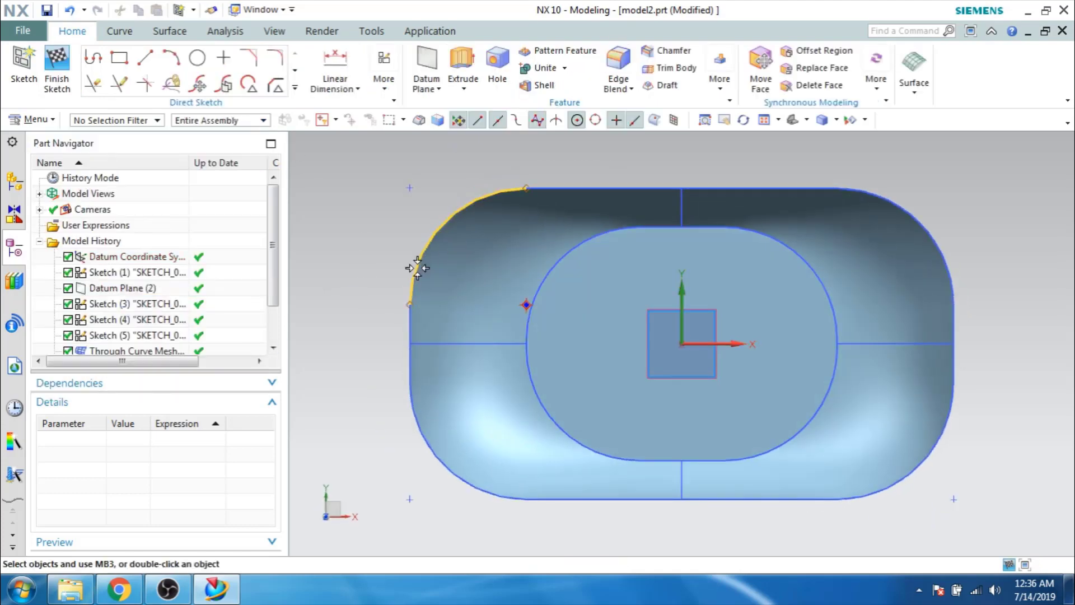
{"action": "left_click", "coordinate": [521, 195]}
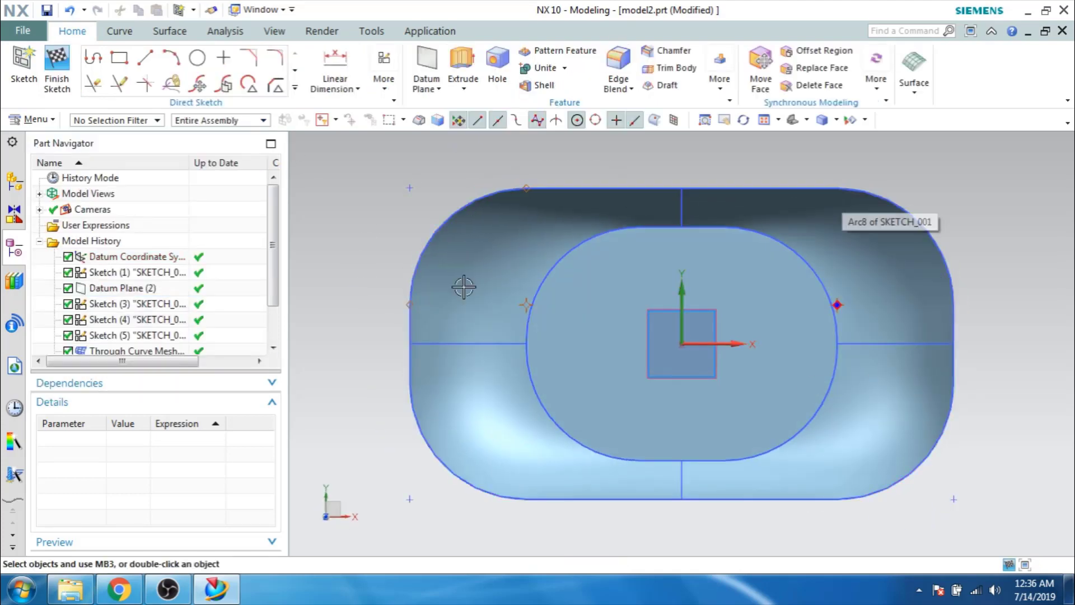
Offset the connected rim profile 3 mm outward and finish the sketch.
{"action": "left_click", "coordinate": [294, 88]}
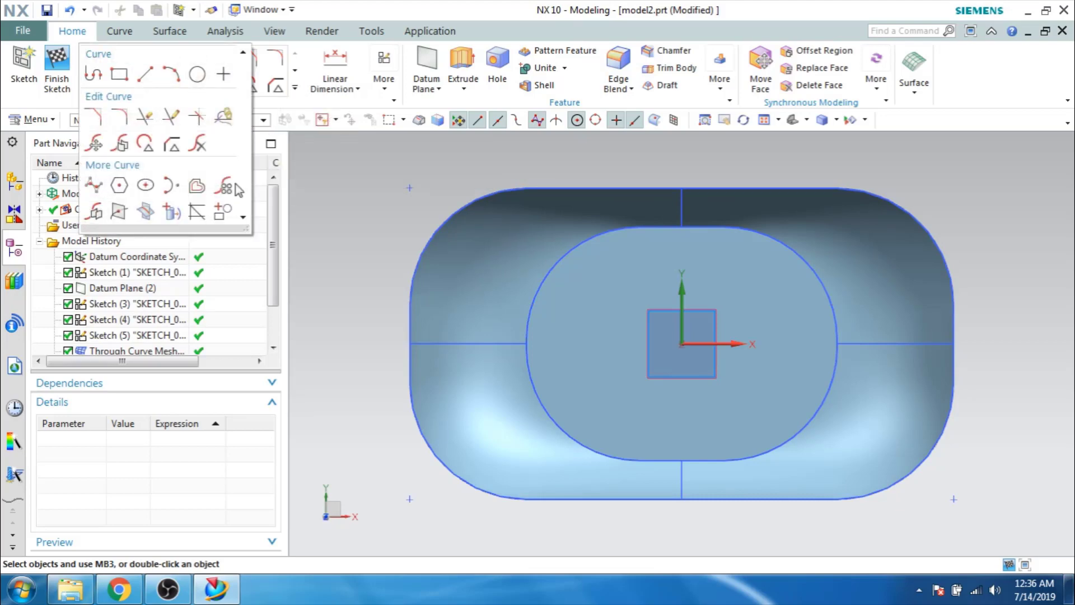
{"action": "left_click", "coordinate": [197, 189]}
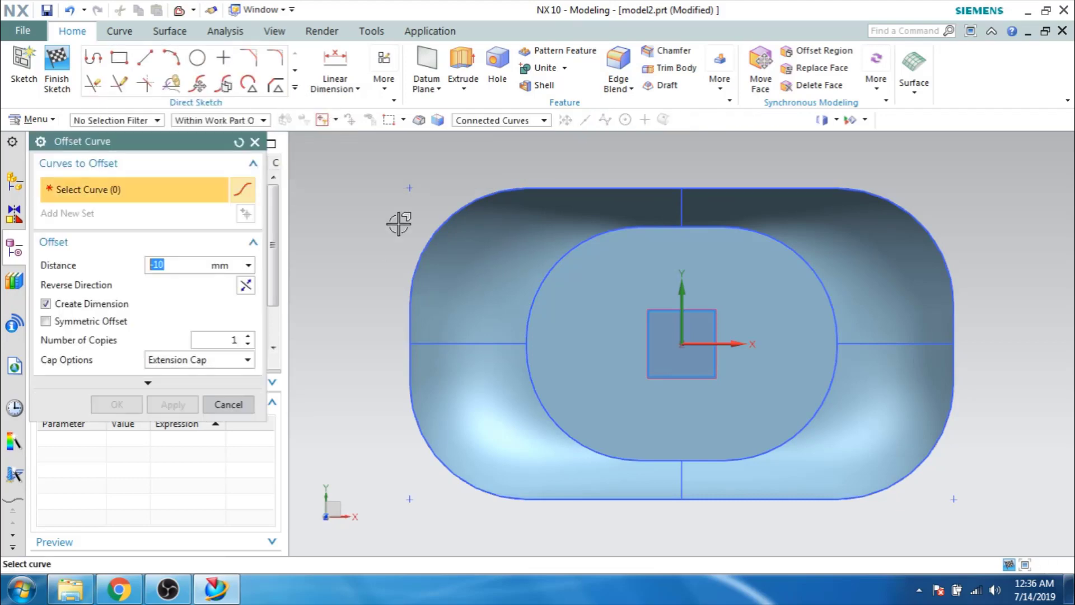
{"action": "left_click", "coordinate": [439, 209]}
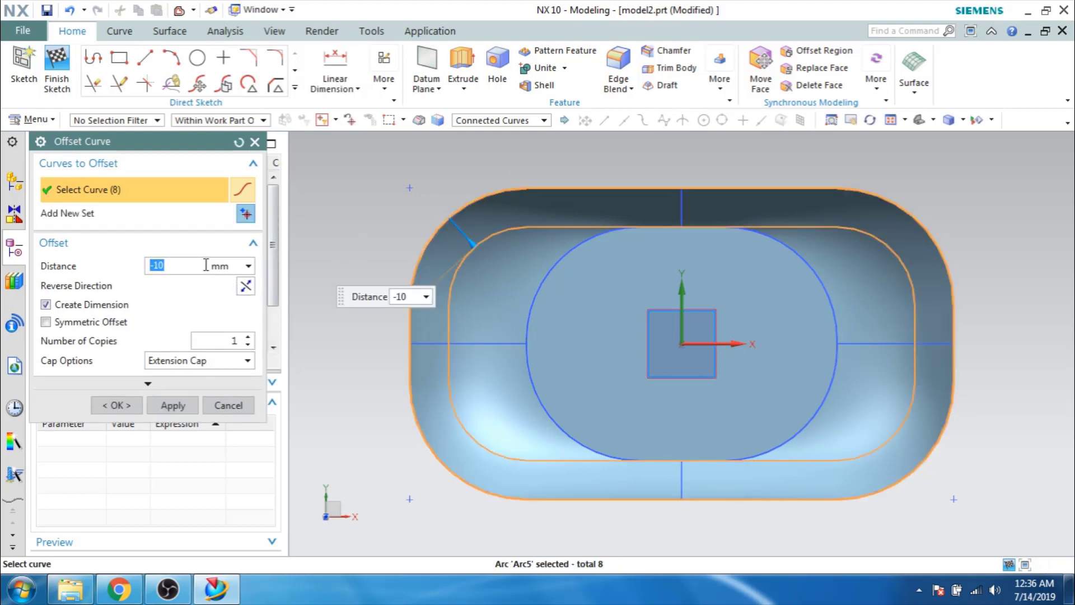
{"action": "key", "text": "Return"}
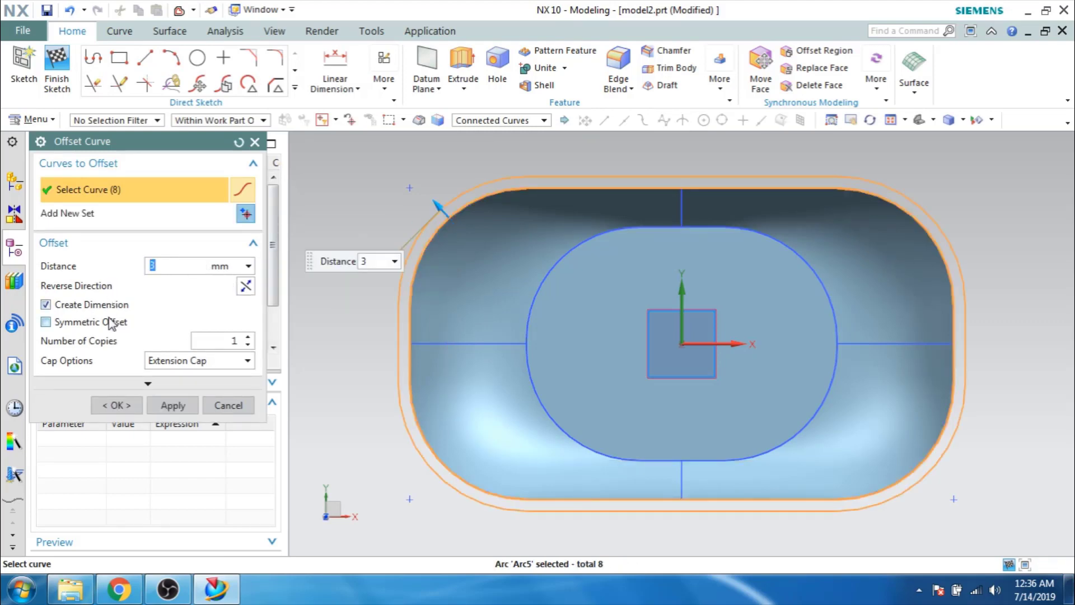
{"action": "left_click", "coordinate": [115, 405]}
{"action": "middle_click_drag", "start_coordinate": [377, 300], "coordinate": [378, 249]}
{"action": "left_click", "coordinate": [67, 81]}
{"action": "mouse_move", "coordinate": [347, 202]}
{"action": "middle_mouse_down"}
{"action": "mouse_move", "coordinate": [314, 163]}
{"action": "mouse_move", "coordinate": [308, 188]}
{"action": "middle_mouse_up"}
{"action": "scroll", "coordinate": [305, 235], "scroll_direction": "up", "scroll_amount": 1}
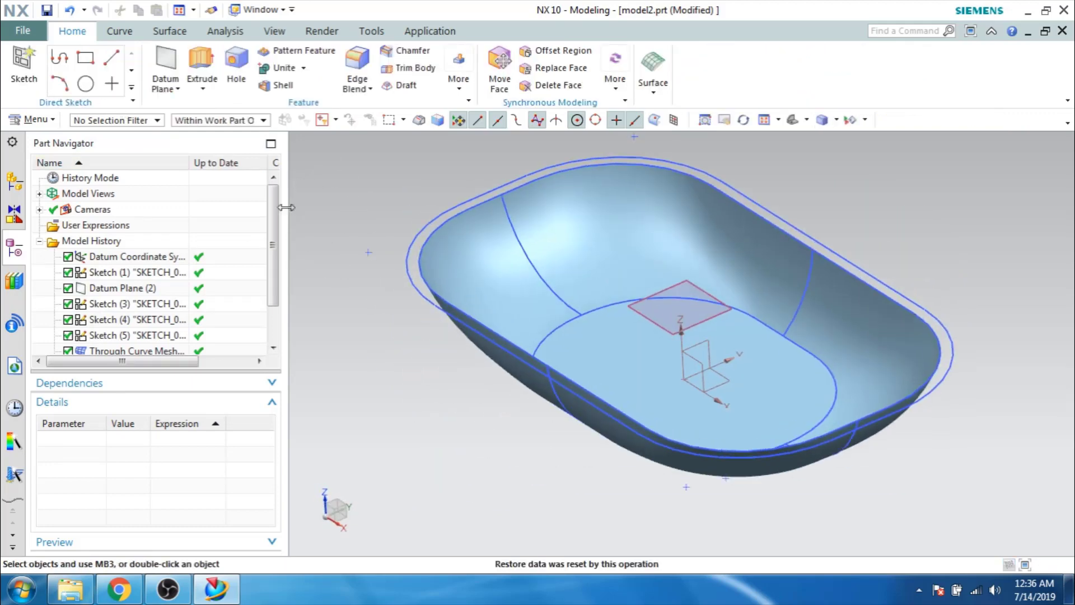
Create a Through Curves surface between the outer offset outline and the inner rim profile to form the flat lip.
{"action": "left_click", "coordinate": [170, 31]}
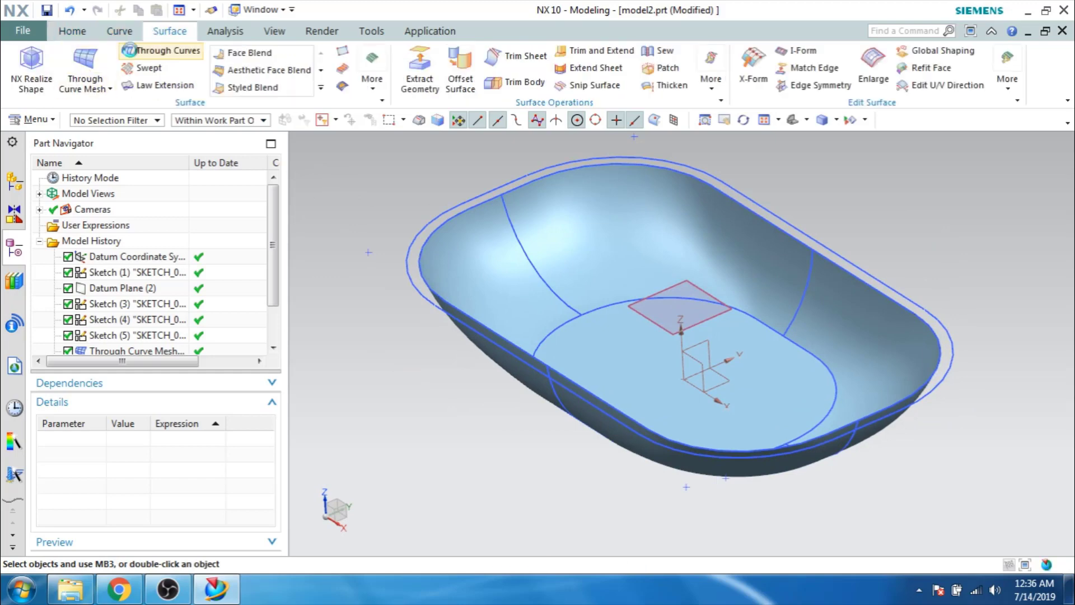
{"action": "left_click", "coordinate": [163, 51]}
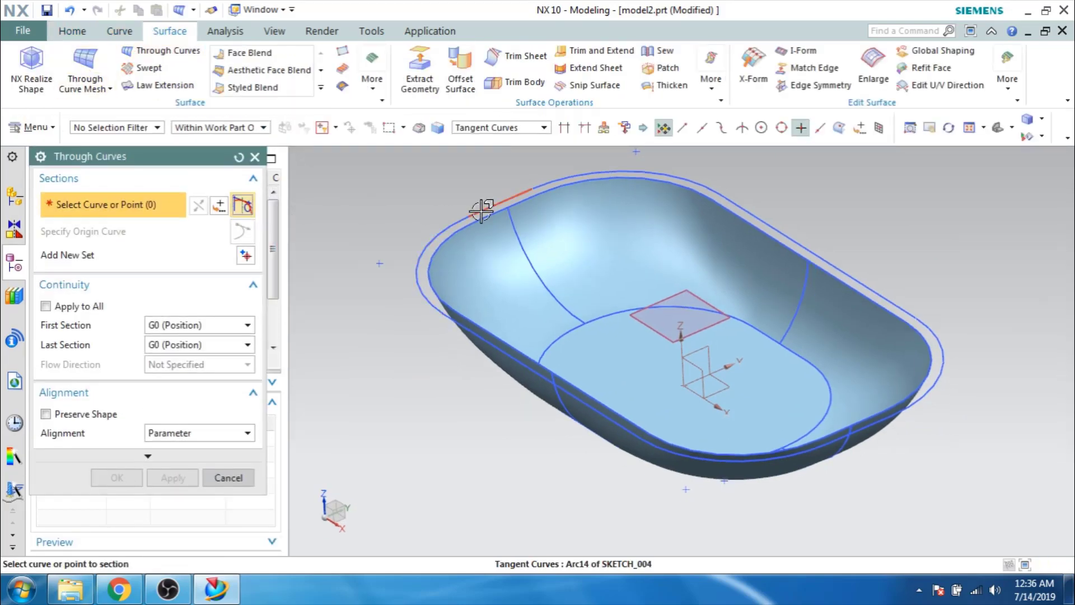
{"action": "left_click", "coordinate": [482, 211]}
{"action": "middle_click", "coordinate": [480, 216]}
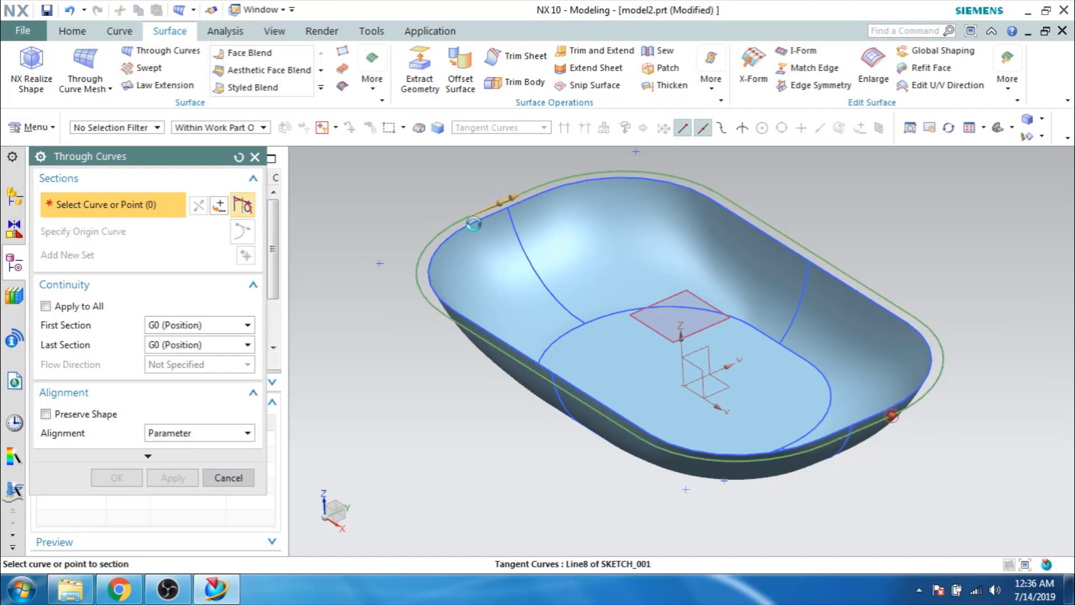
{"action": "left_click", "coordinate": [473, 224]}
{"action": "left_click", "coordinate": [120, 478]}
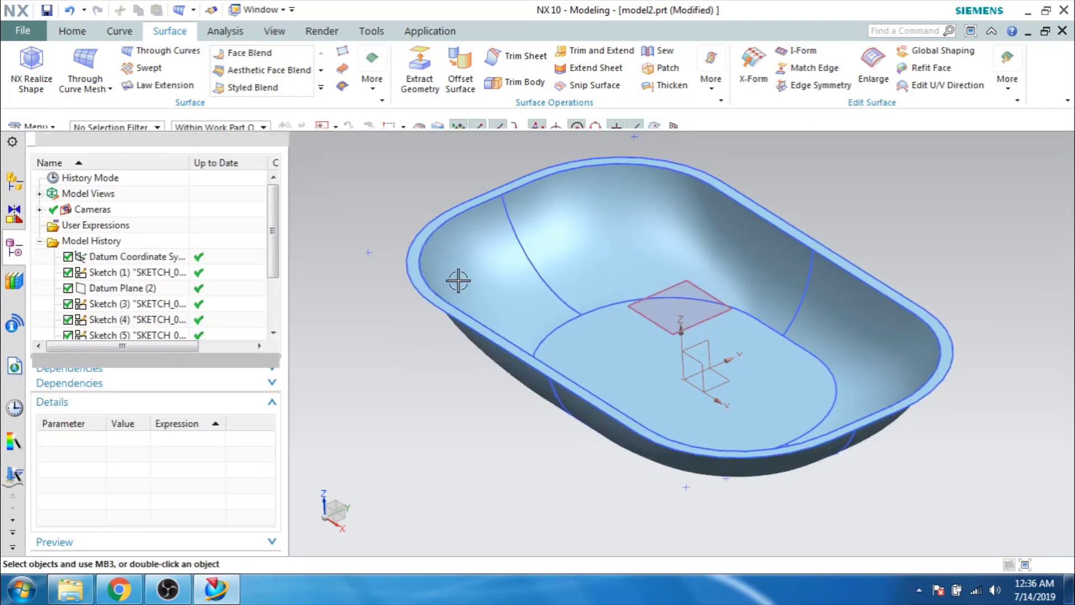
Start a new sketch on the XY plane of the datum coordinate system.
{"action": "scroll", "coordinate": [427, 223], "scroll_direction": "up", "scroll_amount": 2}
{"action": "scroll", "coordinate": [443, 234], "scroll_direction": "up", "scroll_amount": 2}
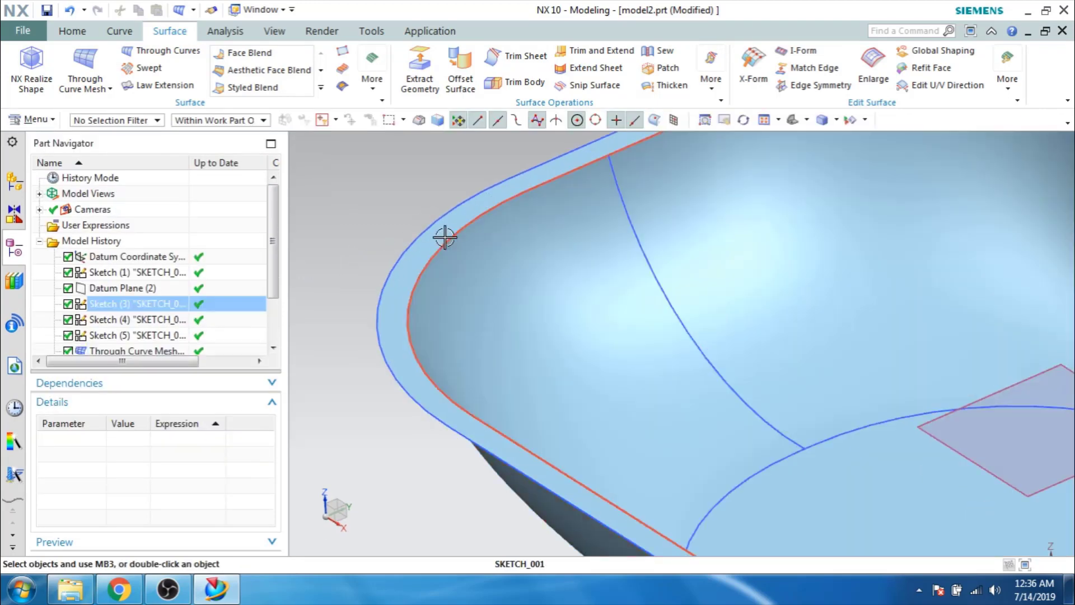
{"action": "scroll", "coordinate": [444, 237], "scroll_direction": "down", "scroll_amount": 3}
{"action": "scroll", "coordinate": [378, 236], "scroll_direction": "up", "scroll_amount": 1}
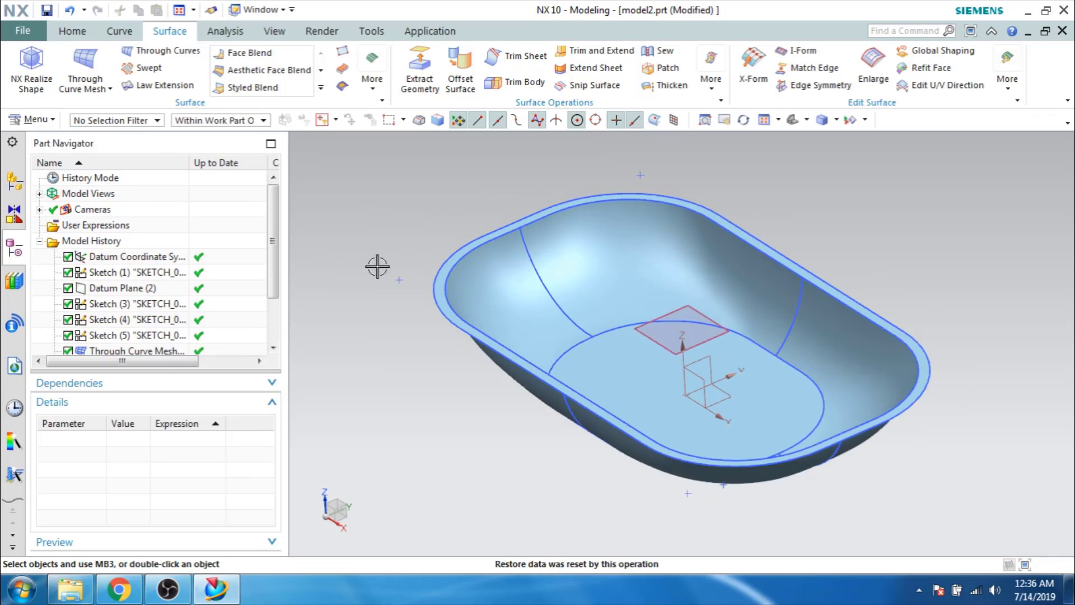
{"action": "middle_click_drag", "start_coordinate": [378, 266], "coordinate": [339, 238]}
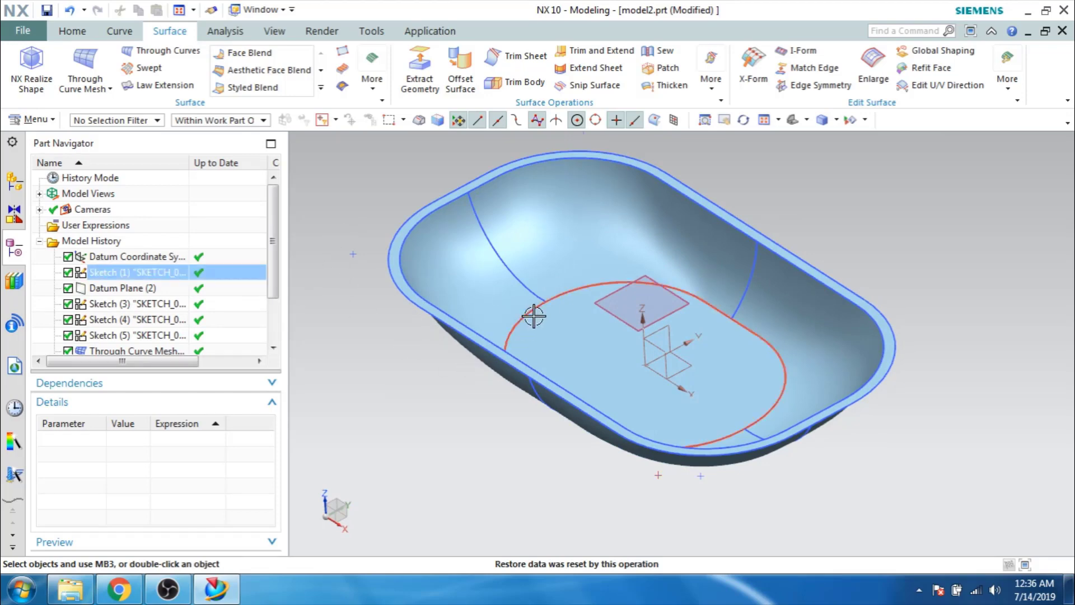
{"action": "middle_click_drag", "start_coordinate": [410, 336], "coordinate": [390, 307]}
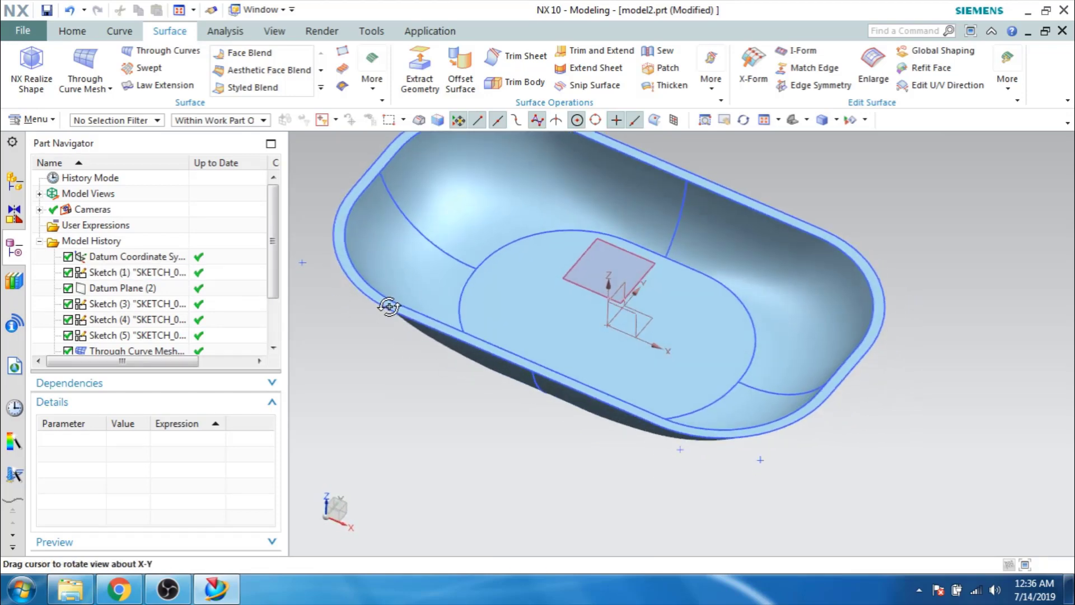
{"action": "left_click", "coordinate": [71, 31]}
{"action": "left_click", "coordinate": [24, 65]}
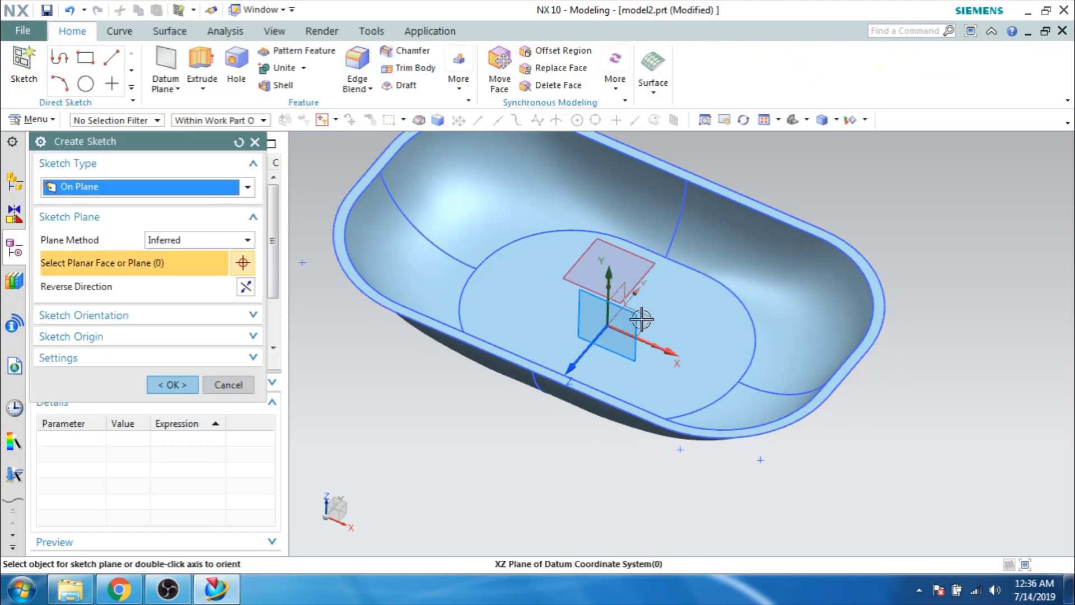
{"action": "left_click", "coordinate": [641, 320]}
{"action": "middle_click", "coordinate": [462, 346]}
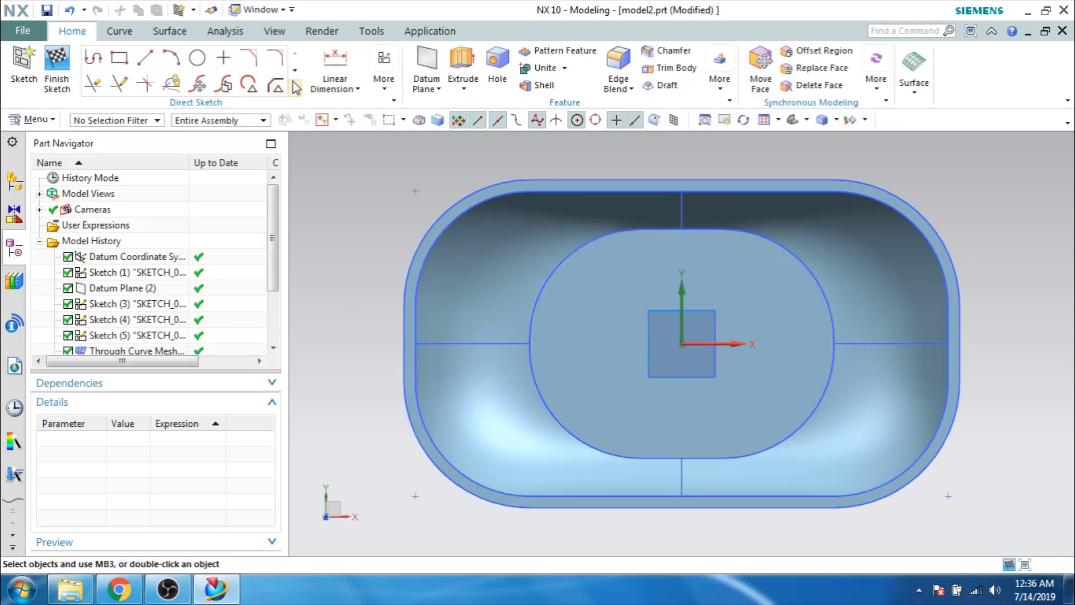
Offset the connected base outline 5 mm inward as one closed profile and finish the sketch.
{"action": "left_click", "coordinate": [296, 87]}
{"action": "left_click", "coordinate": [197, 181]}
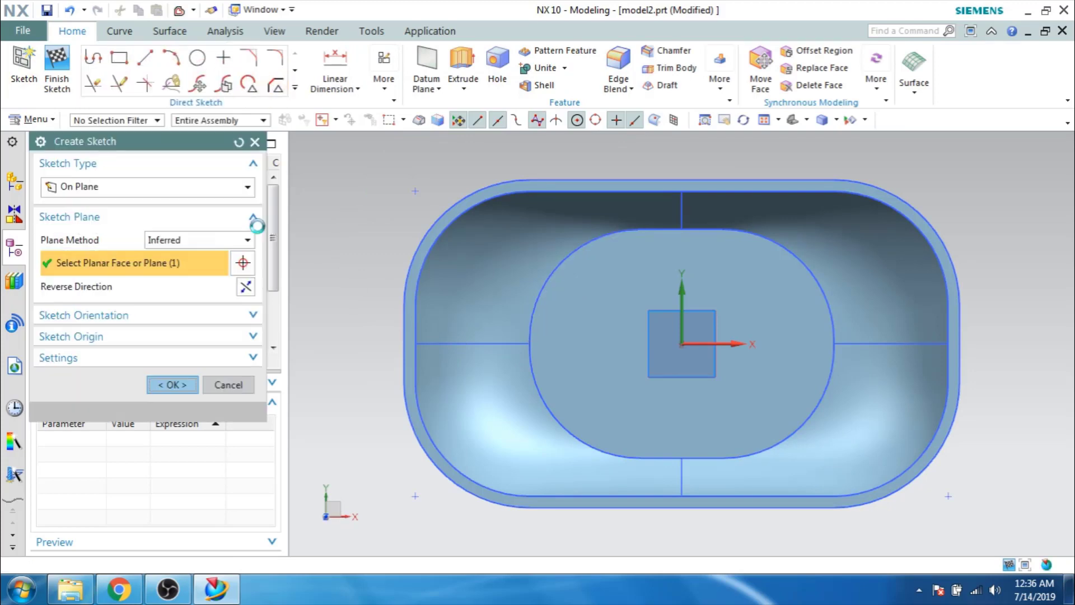
{"action": "left_click", "coordinate": [547, 285]}
{"action": "left_click", "coordinate": [245, 286]}
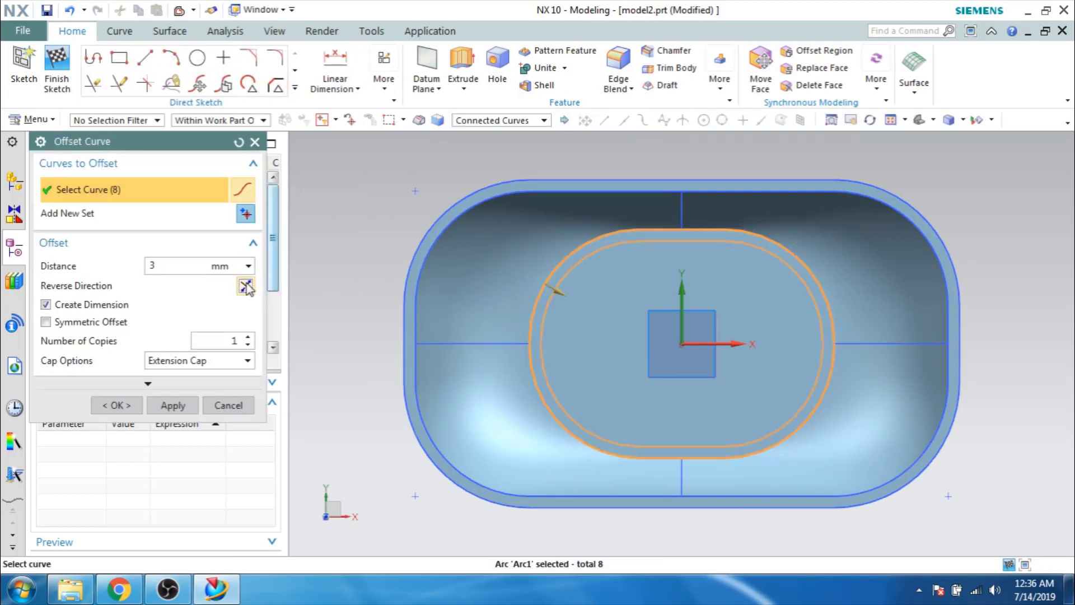
{"action": "left_click", "coordinate": [192, 265]}
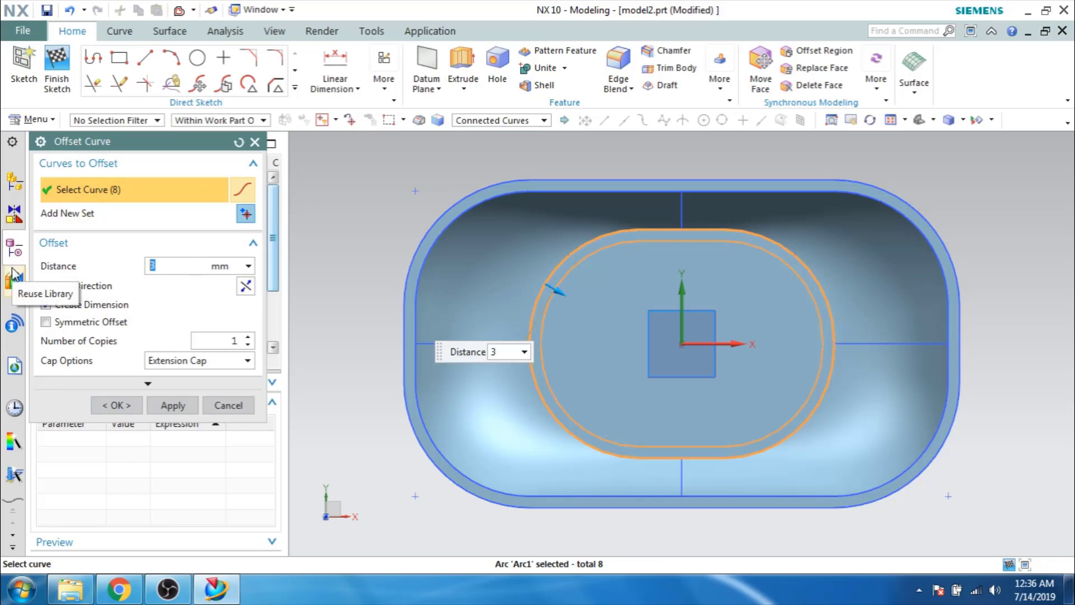
{"action": "type", "text": "5"}
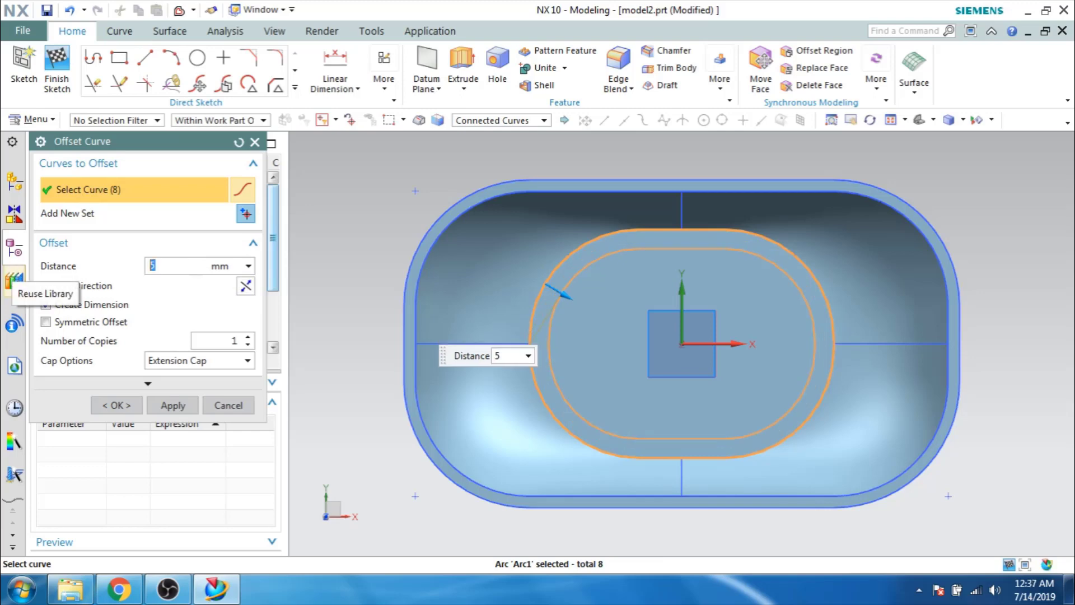
{"action": "left_click", "coordinate": [119, 405]}
{"action": "left_click", "coordinate": [57, 67]}
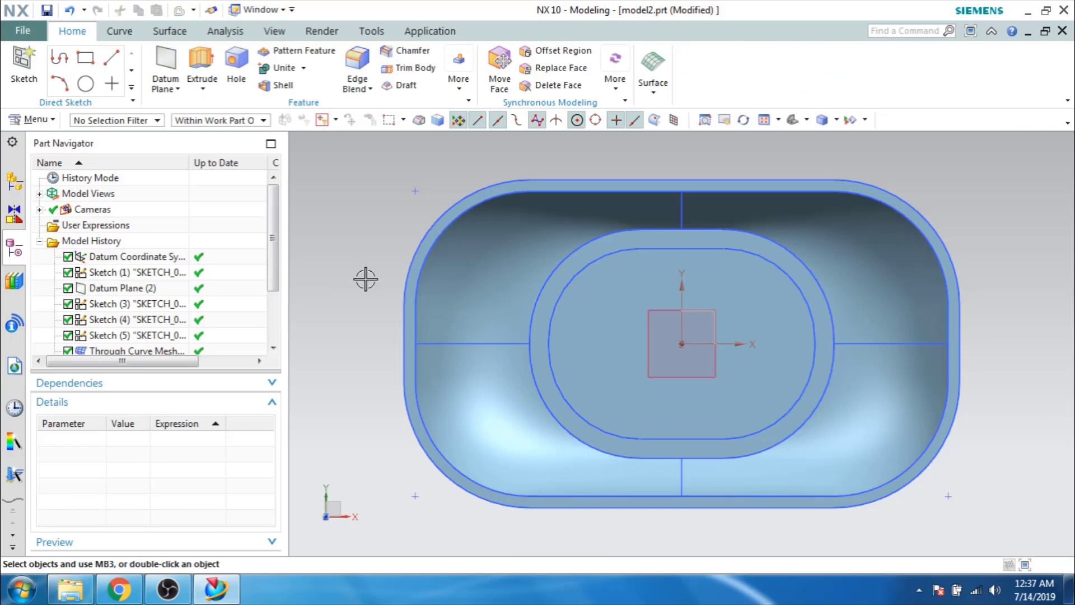
Set up an Extrude of the inner offset base outline with the body type set to Sheet.
{"action": "middle_click_drag", "start_coordinate": [365, 279], "coordinate": [308, 187]}
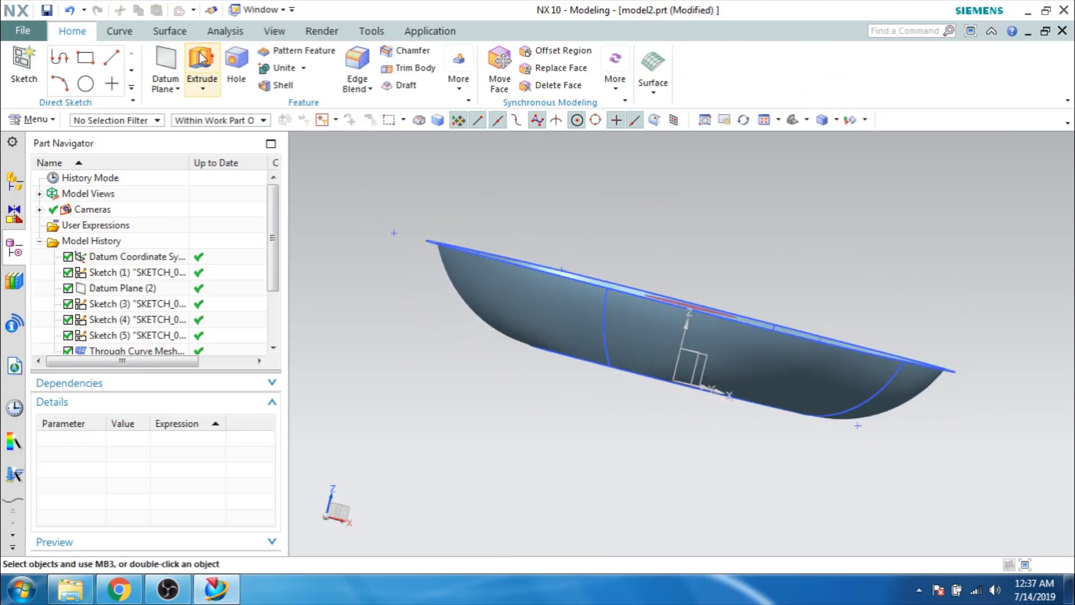
{"action": "left_click", "coordinate": [192, 74]}
{"action": "middle_click_drag", "start_coordinate": [439, 312], "coordinate": [444, 281]}
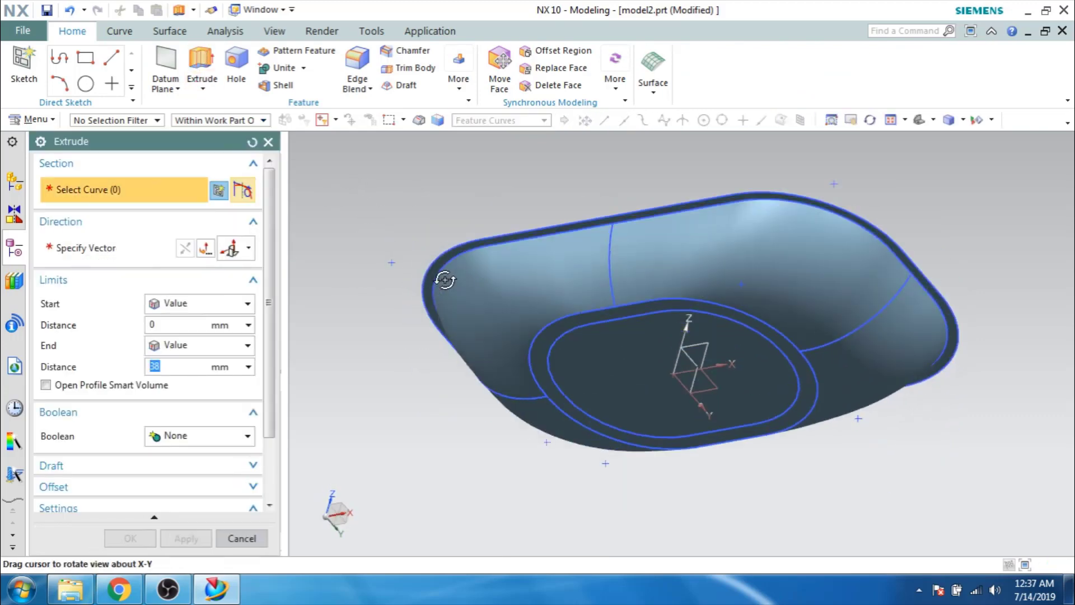
{"action": "left_click", "coordinate": [548, 351]}
{"action": "mouse_move", "coordinate": [365, 300]}
{"action": "middle_mouse_down"}
{"action": "mouse_move", "coordinate": [377, 334]}
{"action": "mouse_move", "coordinate": [368, 349]}
{"action": "middle_mouse_up"}
{"action": "scroll", "coordinate": [250, 408], "scroll_direction": "down", "scroll_amount": 3}
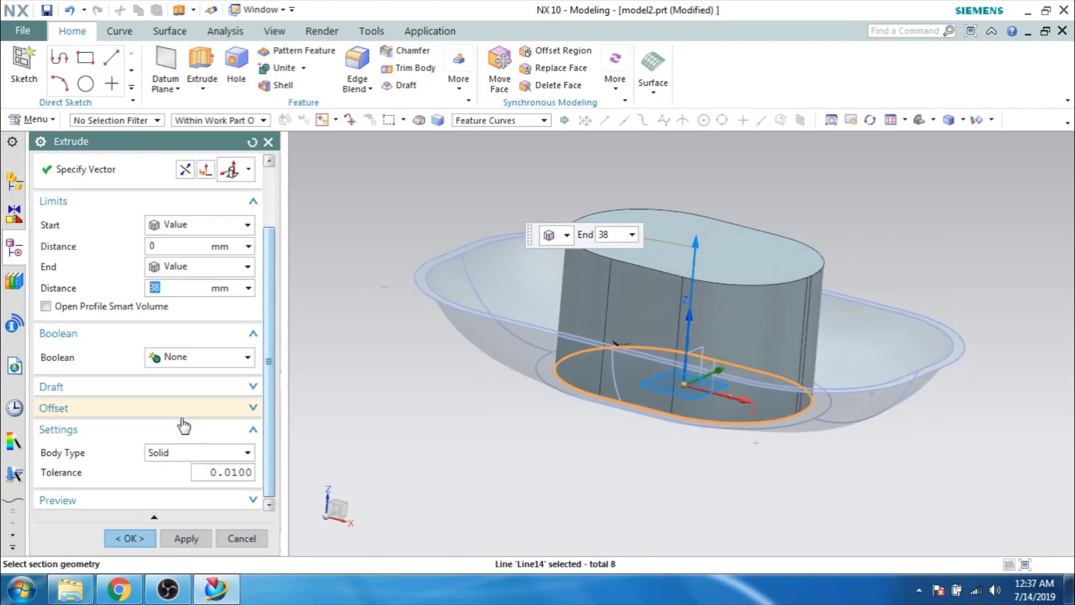
{"action": "left_click", "coordinate": [188, 452]}
{"action": "left_click", "coordinate": [189, 475]}
{"action": "left_click", "coordinate": [190, 482]}
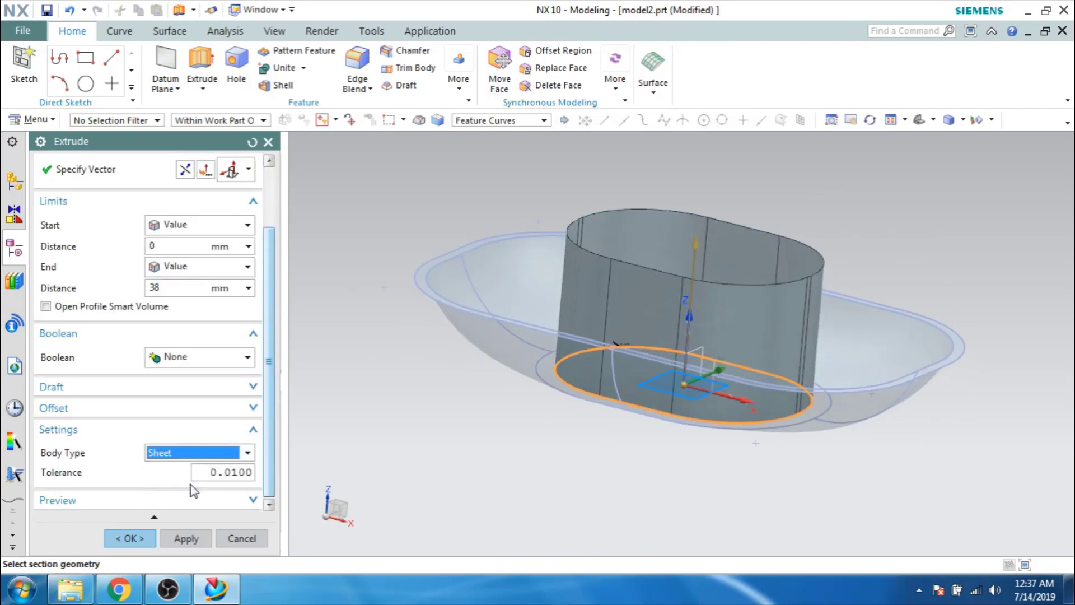
Reverse the extrusion downward, shorten its end distance and create the foot ring as a sheet below the base.
{"action": "left_click", "coordinate": [162, 288]}
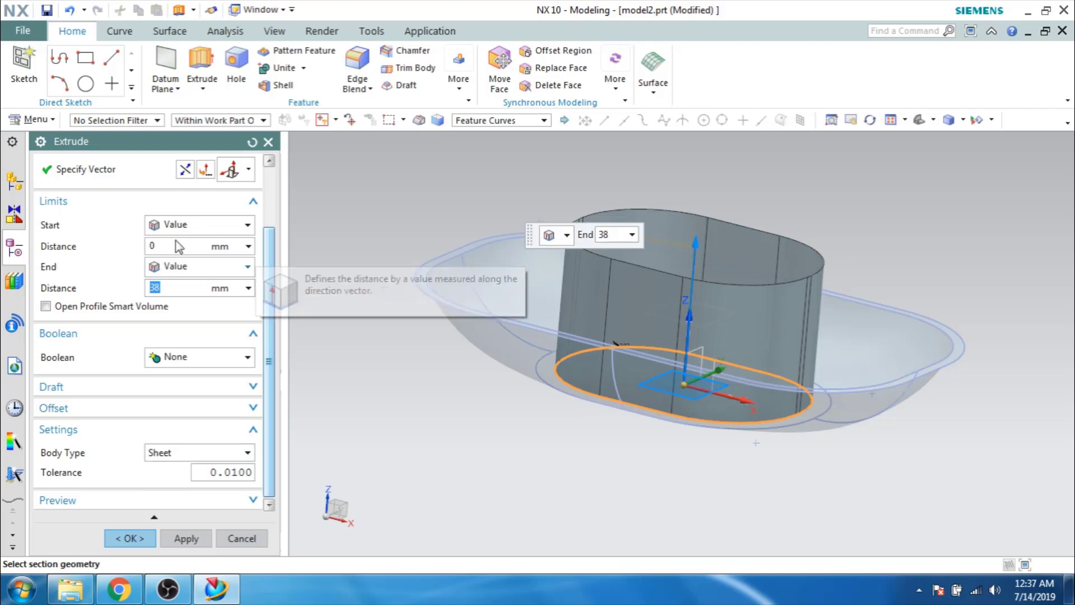
{"action": "scroll", "coordinate": [178, 235], "scroll_direction": "up", "scroll_amount": 2}
{"action": "left_click", "coordinate": [182, 189]}
{"action": "left_click", "coordinate": [181, 193]}
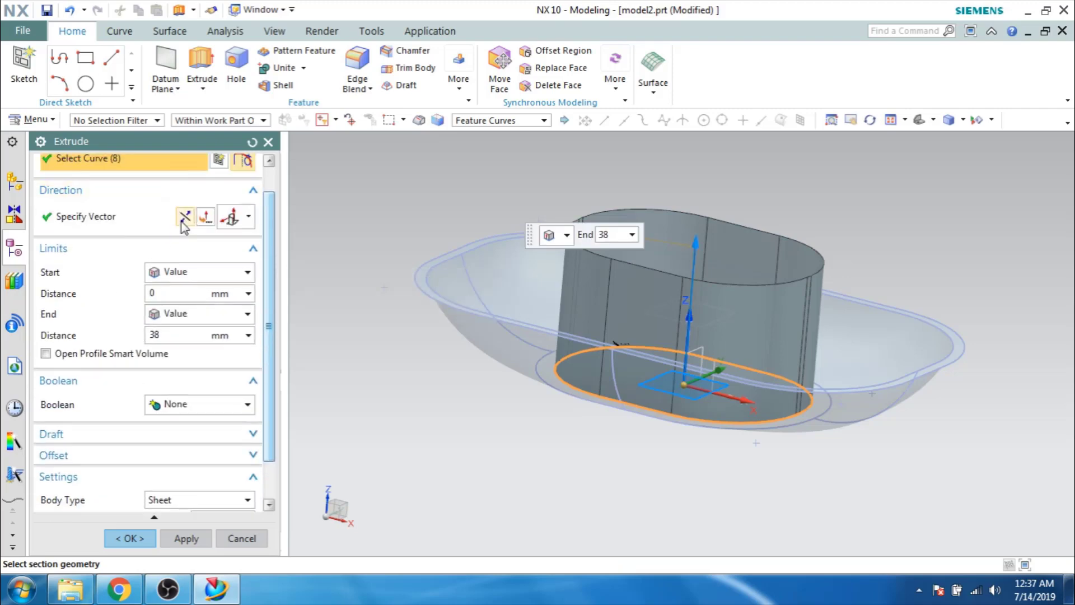
{"action": "left_click", "coordinate": [185, 216]}
{"action": "left_click", "coordinate": [163, 333]}
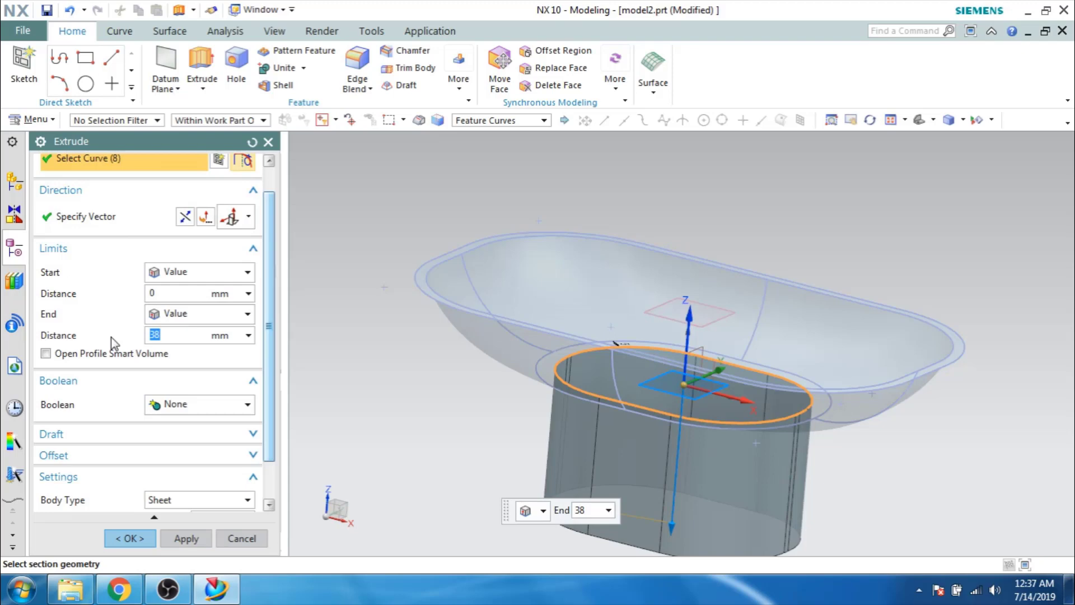
{"action": "left_click", "coordinate": [130, 538]}
Start a new sketch on the XZ plane of the datum coordinate system.
{"action": "middle_click_drag", "start_coordinate": [432, 410], "coordinate": [367, 416]}
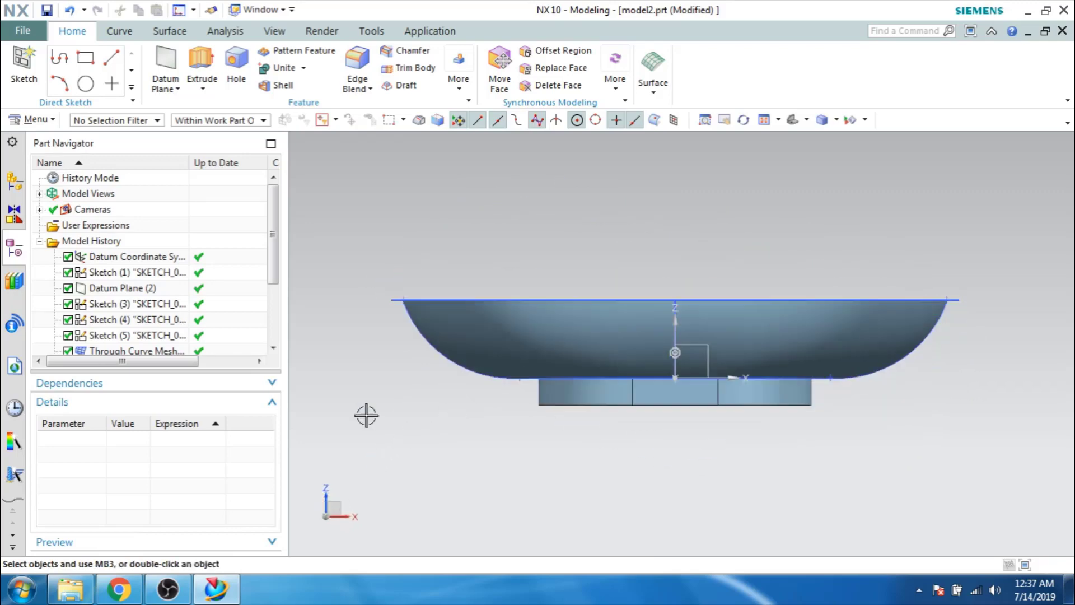
{"action": "middle_click_drag", "start_coordinate": [516, 451], "coordinate": [452, 413], "text": "shift"}
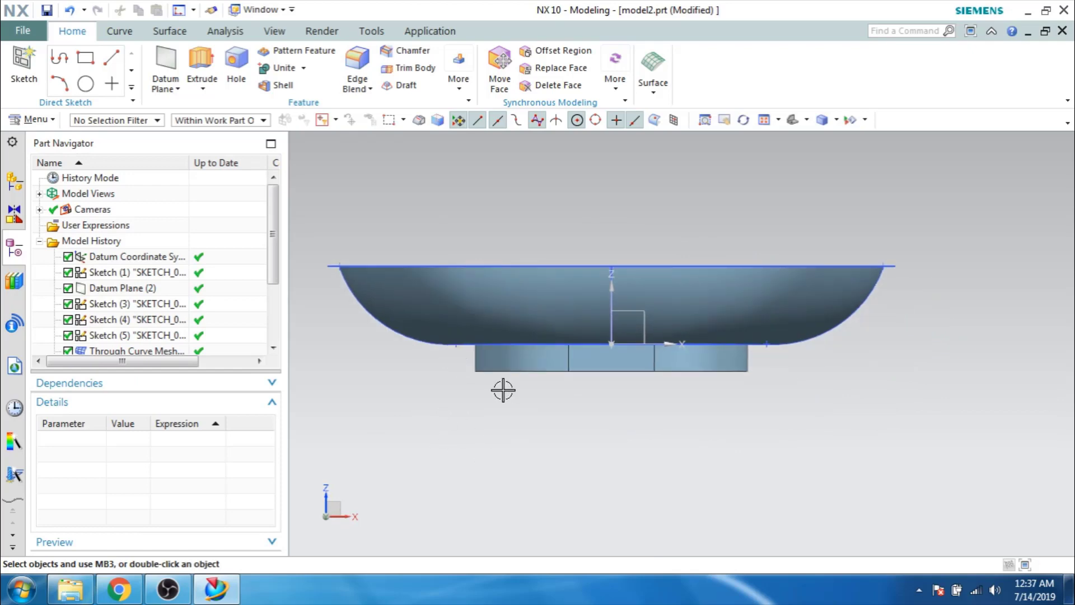
{"action": "middle_click_drag", "start_coordinate": [503, 390], "coordinate": [484, 411]}
{"action": "left_click", "coordinate": [23, 67]}
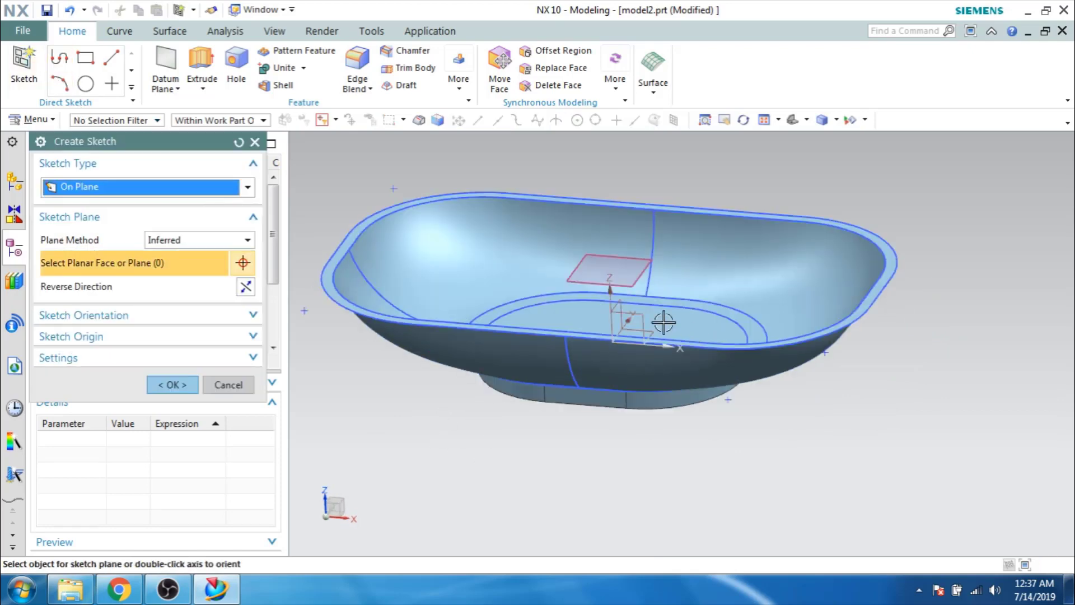
{"action": "left_click", "coordinate": [626, 330]}
{"action": "left_click", "coordinate": [168, 384]}
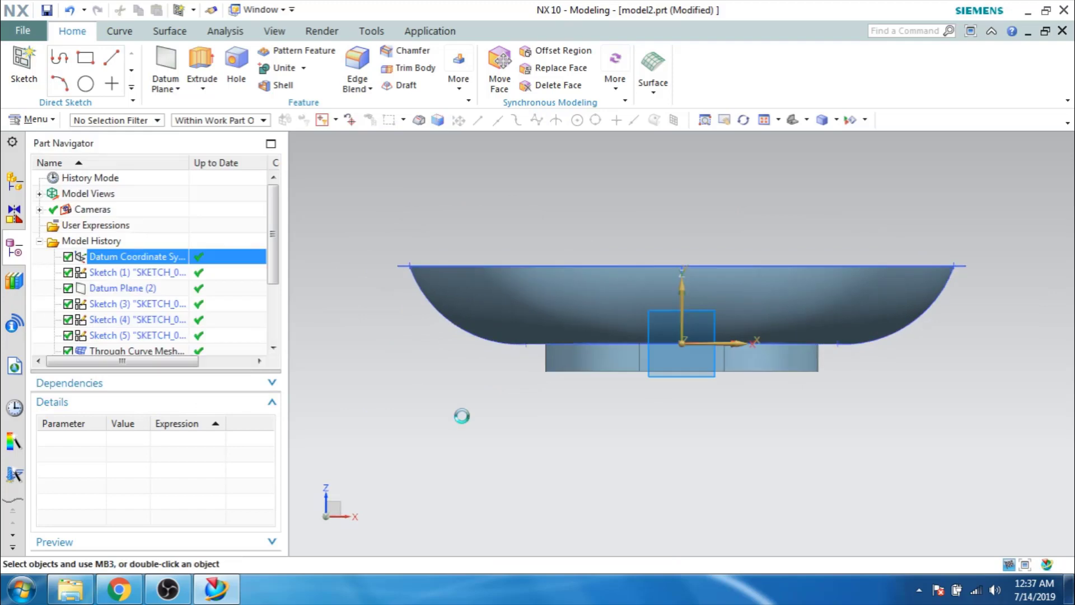
Sketch an arc by centre and endpoints with a radius of about 27.5 mm, centred below the foot ring and arching over it.
{"action": "left_click", "coordinate": [170, 57]}
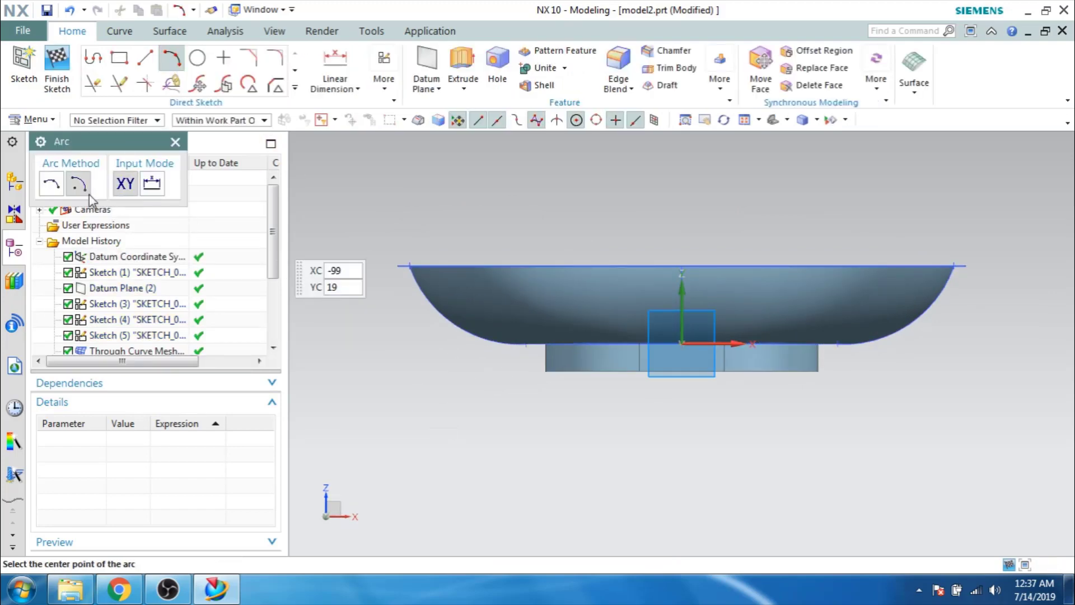
{"action": "left_click", "coordinate": [684, 434]}
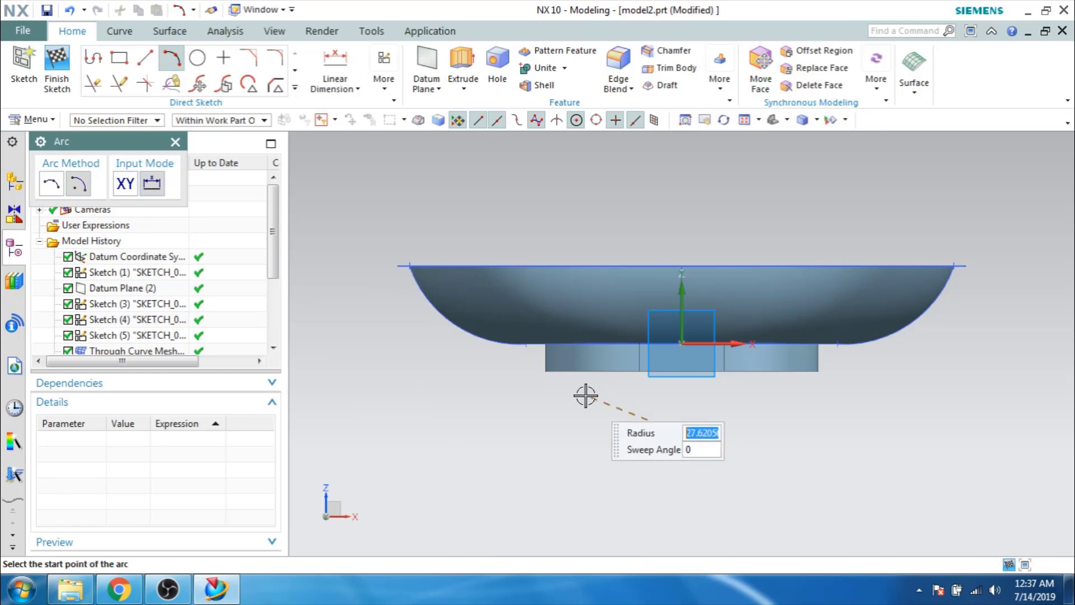
{"action": "left_click", "coordinate": [586, 395]}
{"action": "left_click", "coordinate": [764, 397]}
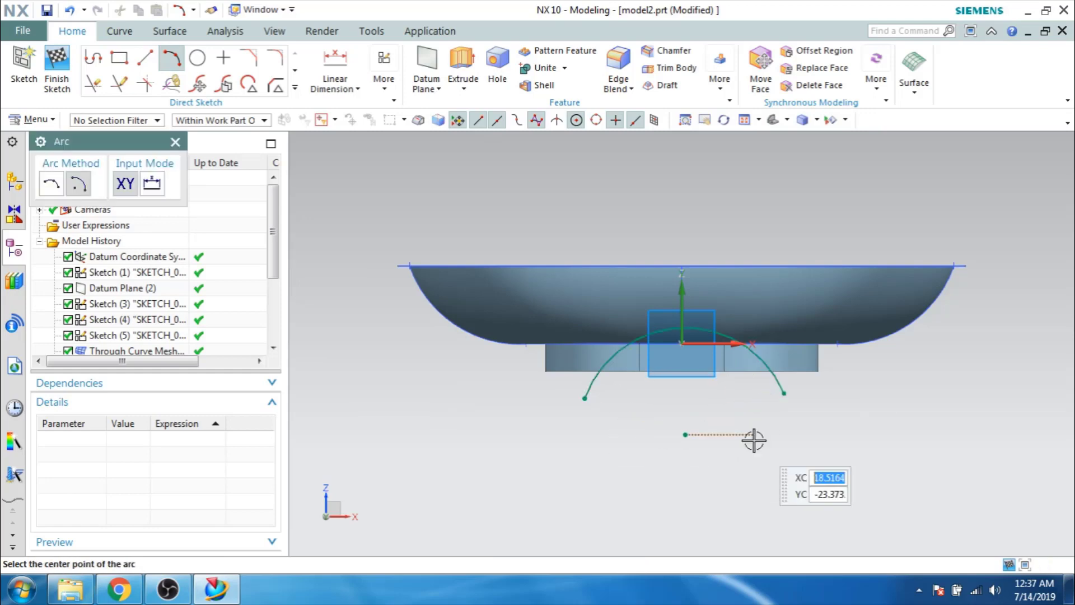
{"action": "key", "text": "Escape"}
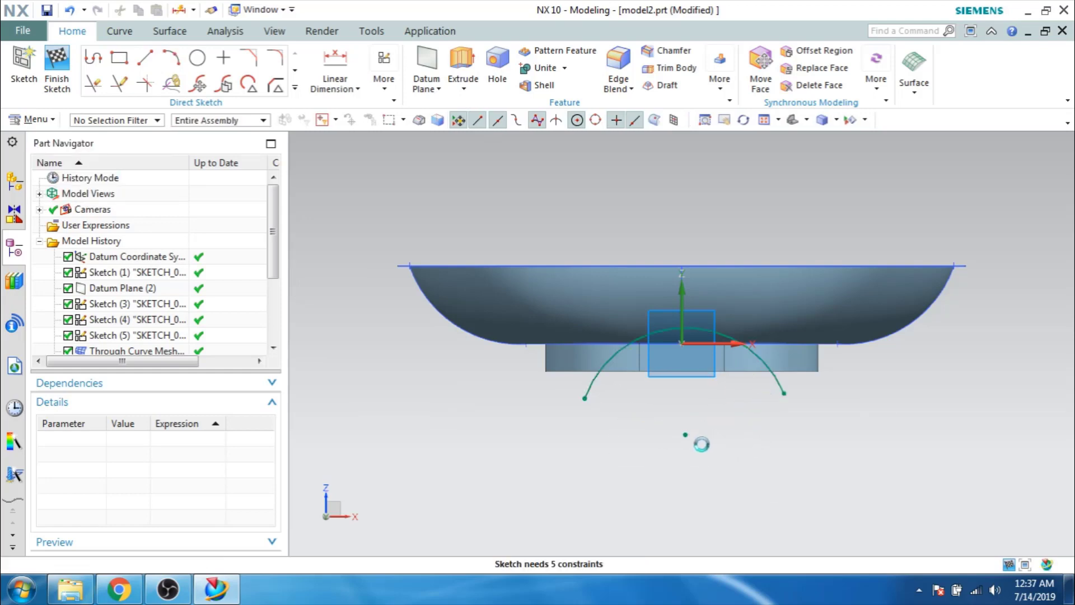
Add a radial dimension to the arc and set its radius to 25 mm.
{"action": "key", "text": "d"}
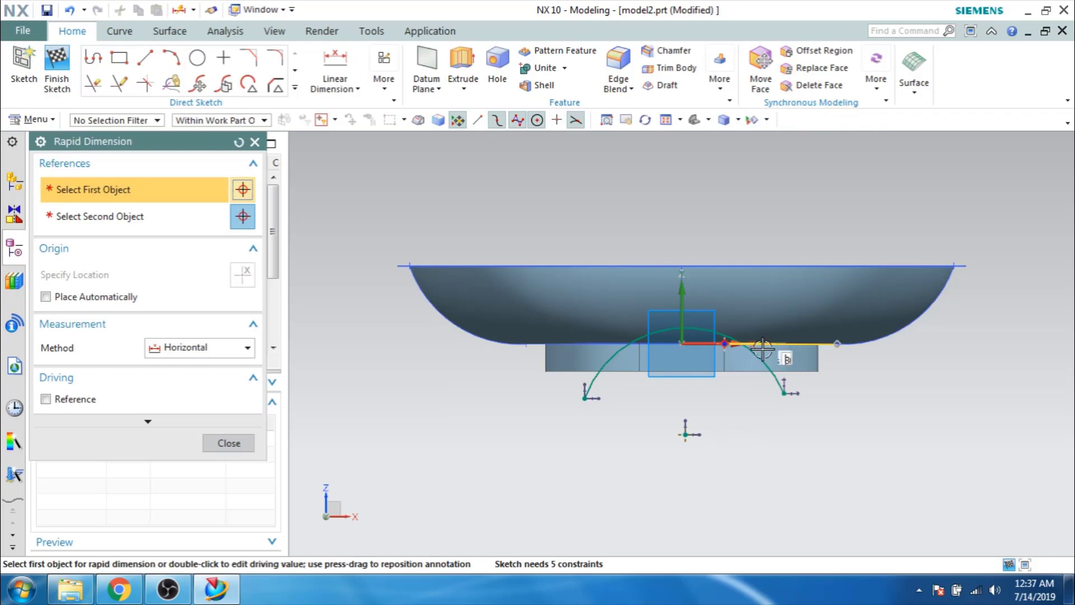
{"action": "left_click", "coordinate": [354, 88]}
{"action": "left_click", "coordinate": [342, 143]}
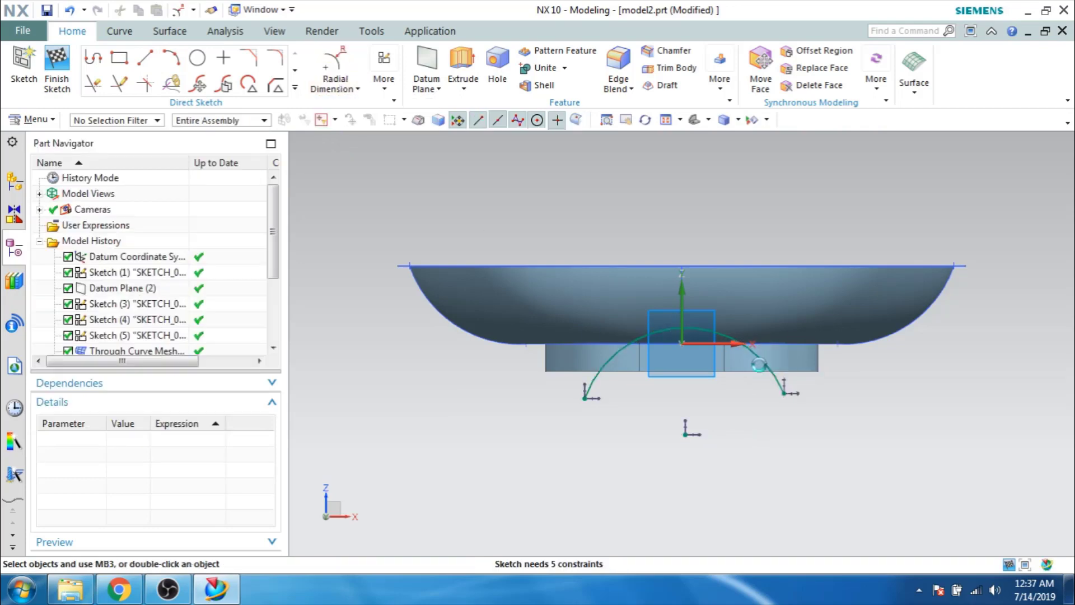
{"action": "left_click", "coordinate": [763, 365]}
{"action": "left_click", "coordinate": [816, 428]}
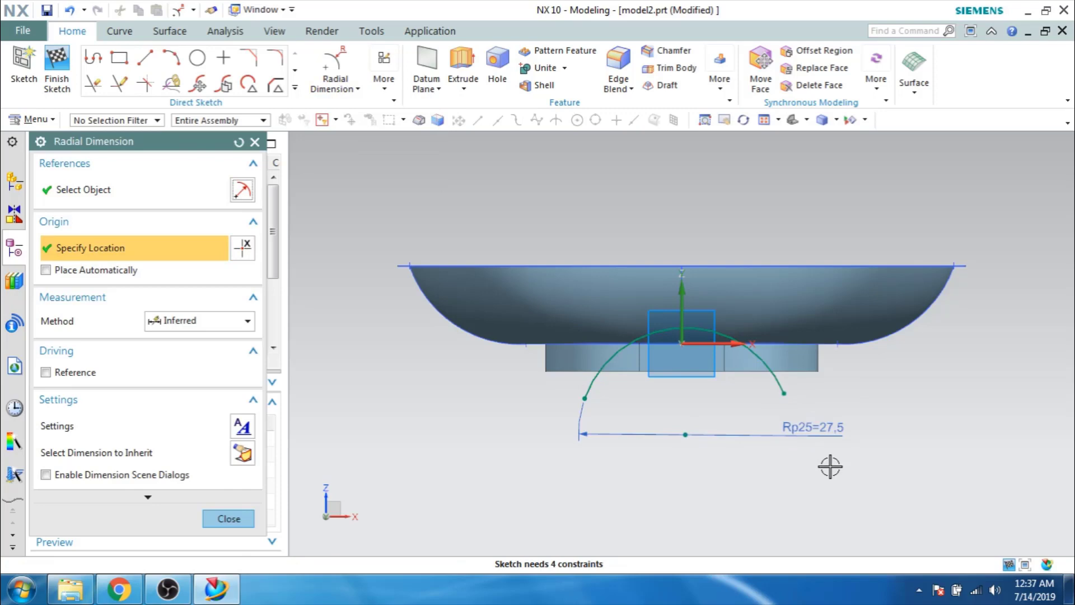
{"action": "type", "text": "25"}
{"action": "key", "text": "Return"}
{"action": "middle_click", "coordinate": [763, 468]}
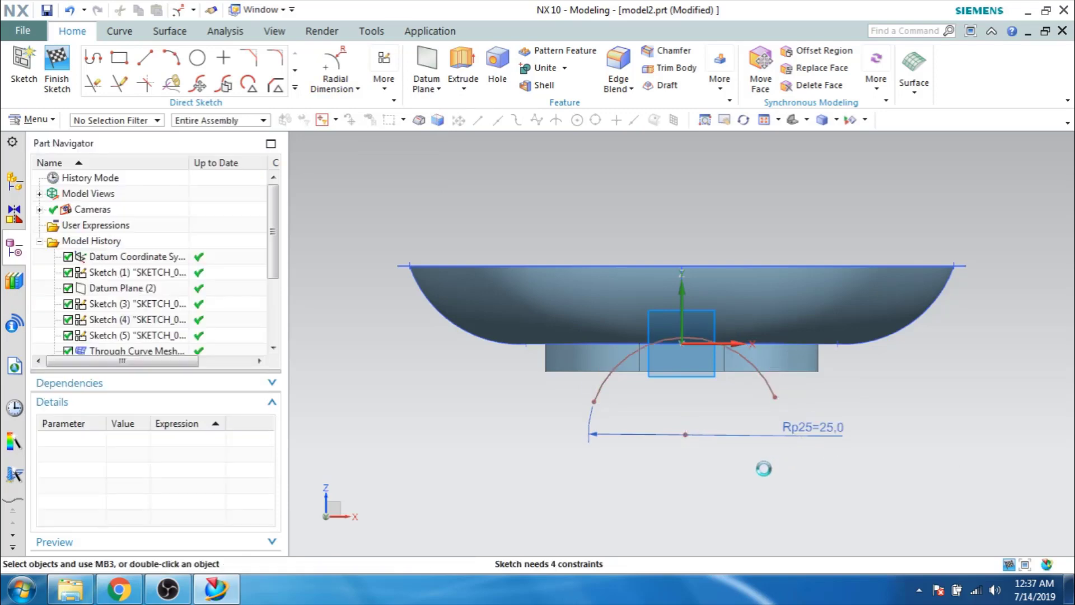
Constrain the arc's centre point onto the vertical sketch axis with a Point on Curve constraint.
{"action": "key", "text": "c"}
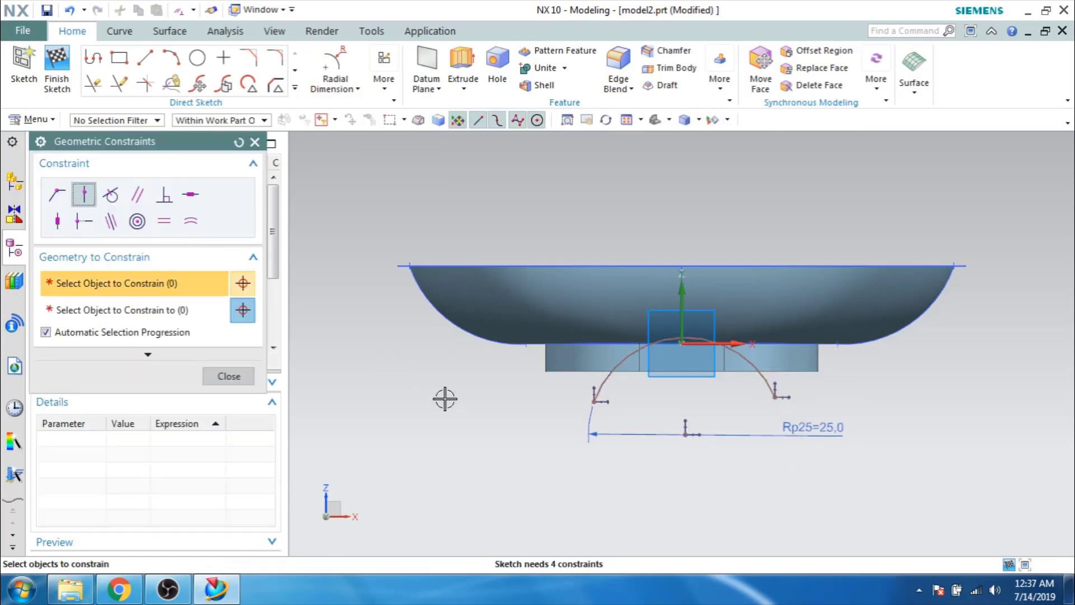
{"action": "left_click", "coordinate": [686, 436]}
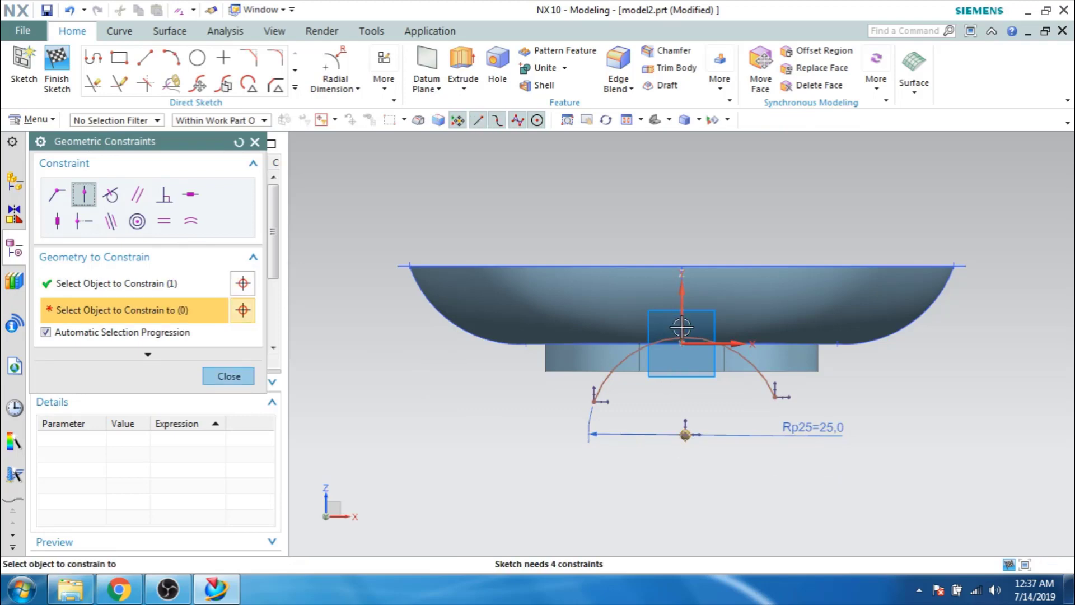
{"action": "left_click", "coordinate": [682, 327]}
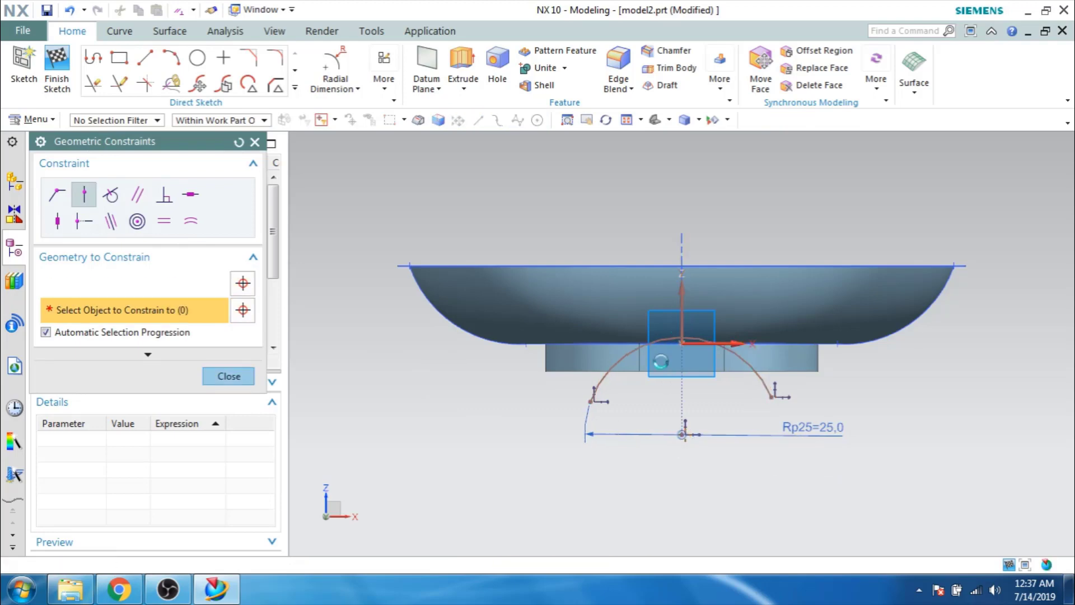
{"action": "left_click", "coordinate": [220, 377]}
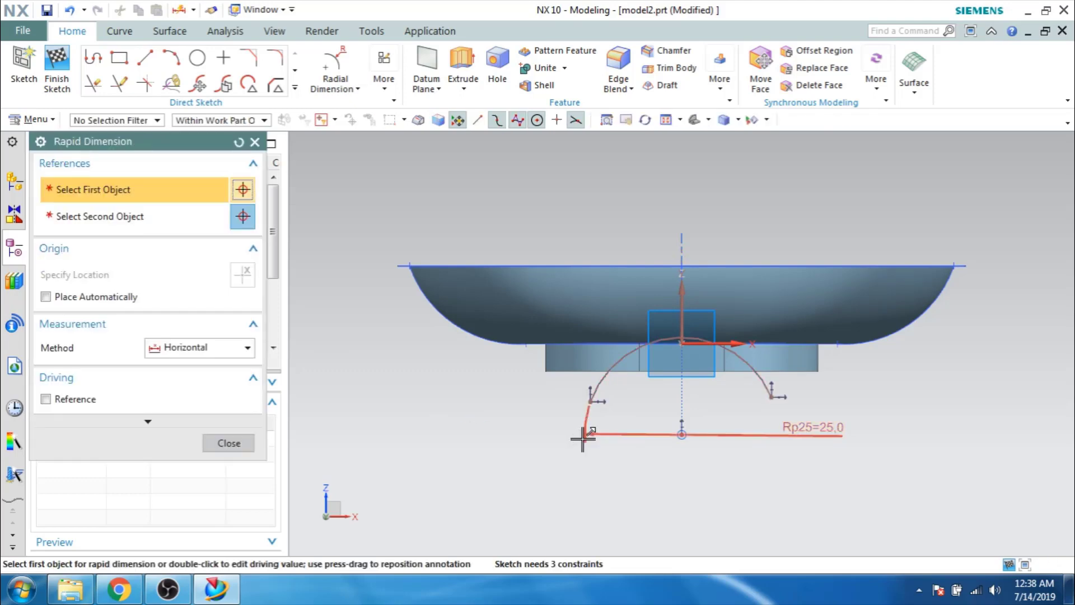
Try to add a horizontal dimension between the arc's centre and the right end of the short base line.
{"action": "left_click", "coordinate": [682, 434]}
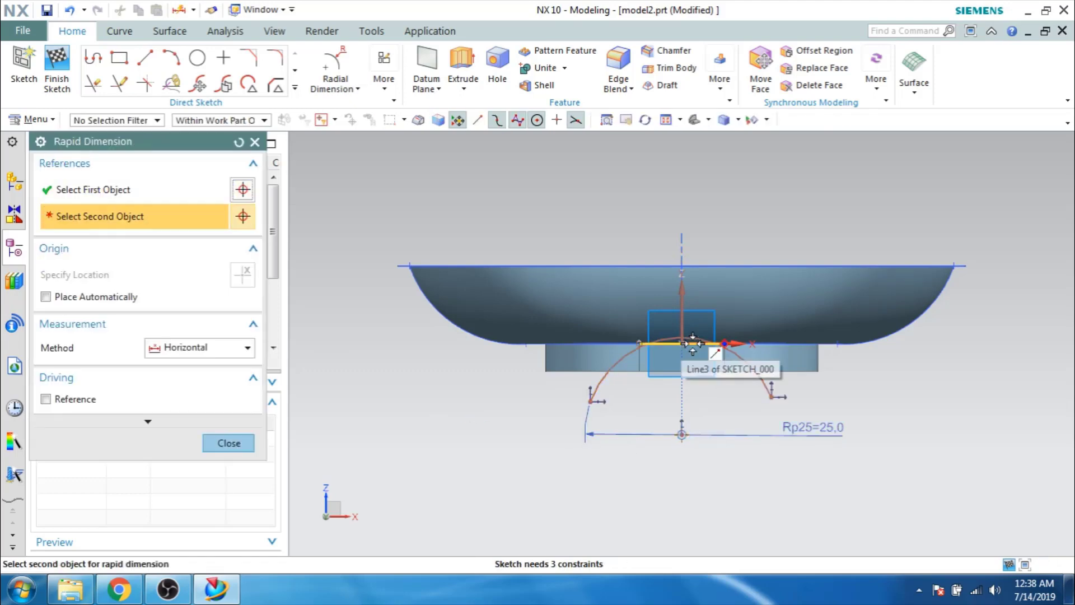
{"action": "left_click", "coordinate": [724, 342]}
{"action": "left_click", "coordinate": [428, 385]}
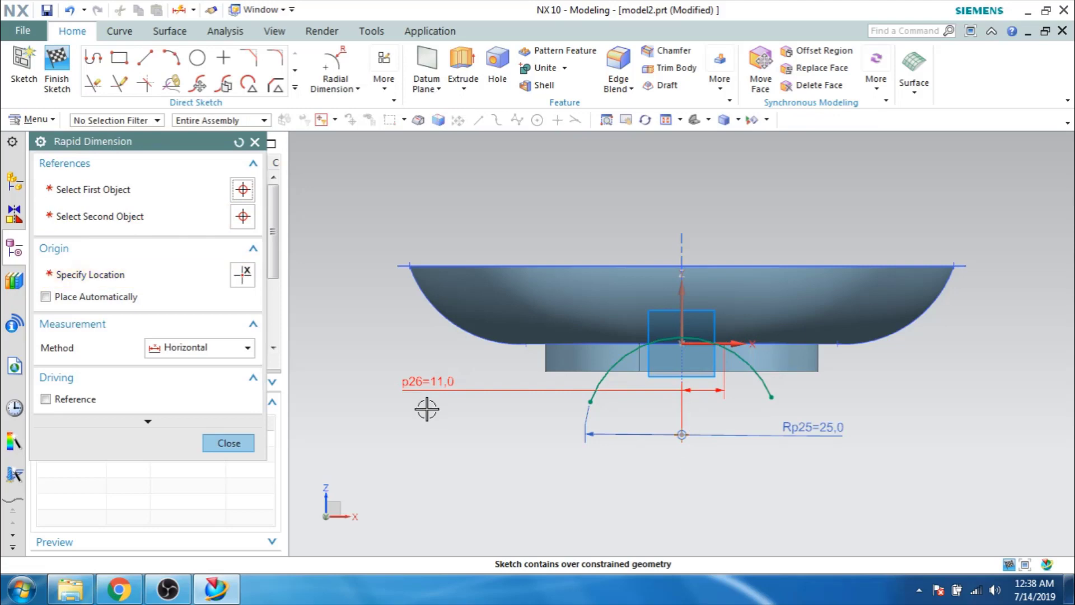
{"action": "key", "text": "Escape"}
{"action": "key", "text": "ctrl+z"}
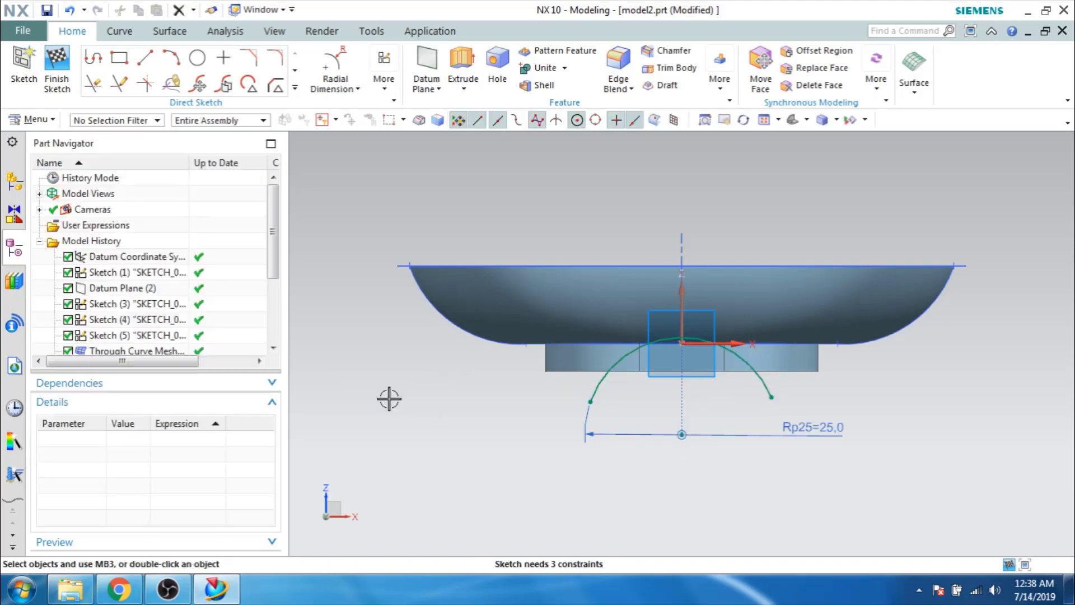
Add a vertical dimension of 26 mm between the arc's centre and the dish's base line, and finish the sketch.
{"action": "key", "text": "d"}
{"action": "left_click", "coordinate": [683, 435]}
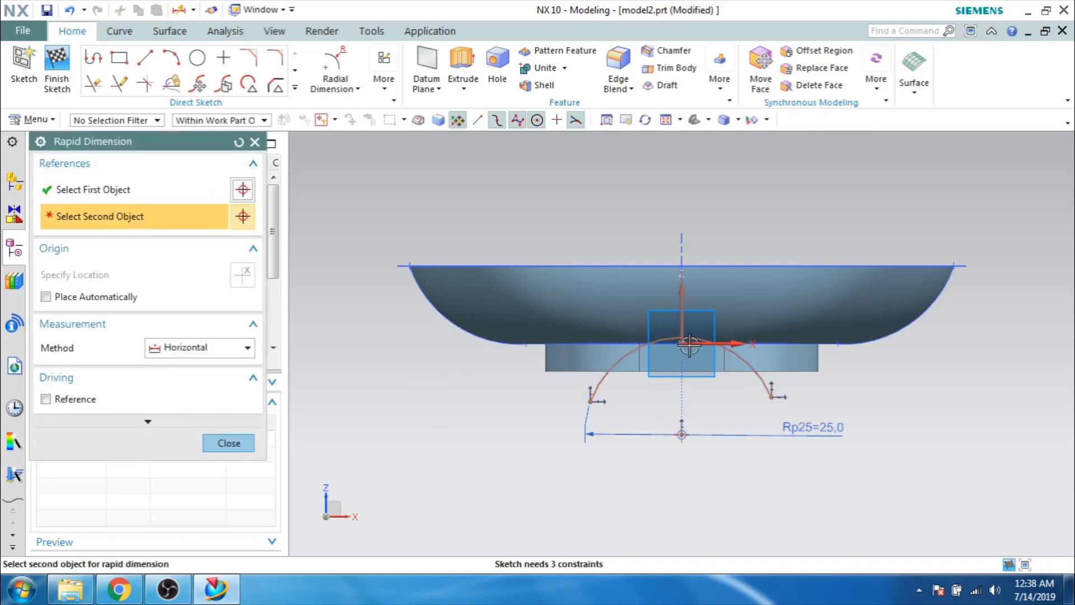
{"action": "right_click", "coordinate": [708, 343]}
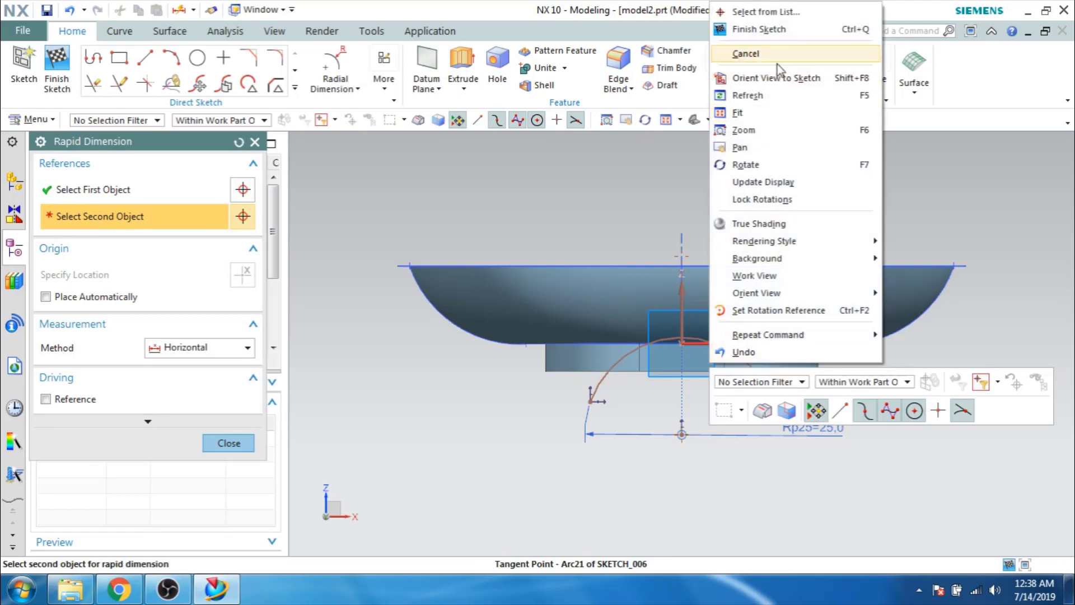
{"action": "left_click", "coordinate": [766, 12]}
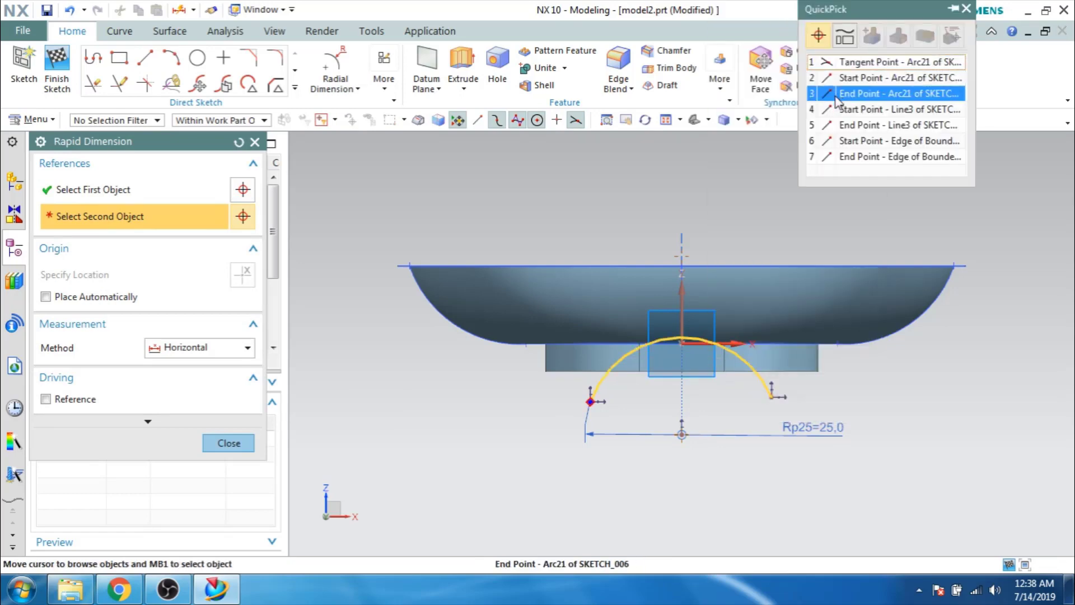
{"action": "left_click", "coordinate": [896, 125]}
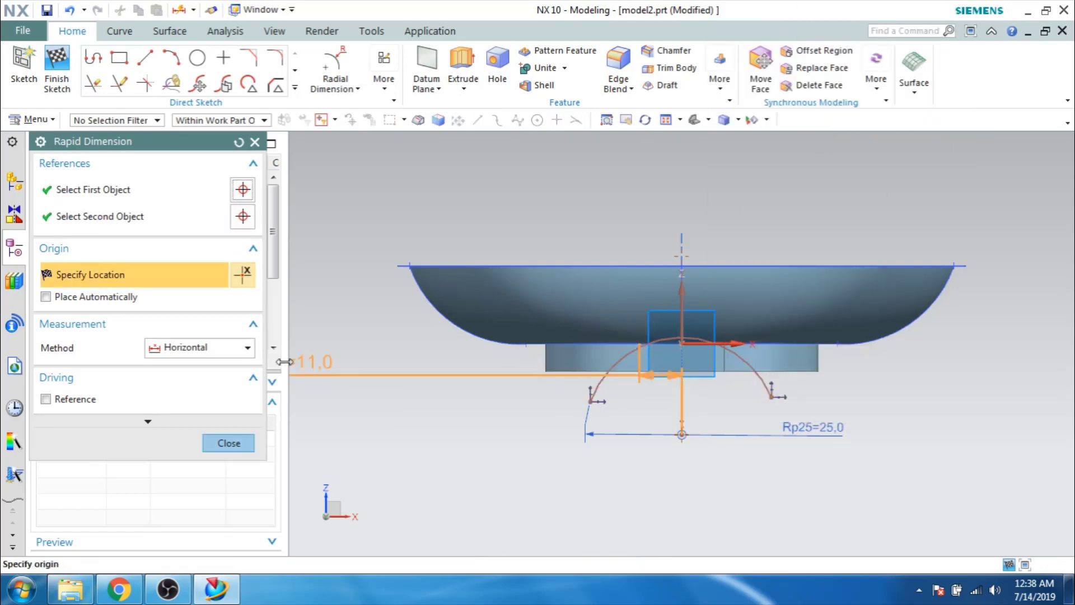
{"action": "left_click", "coordinate": [226, 352]}
{"action": "left_click", "coordinate": [226, 396]}
{"action": "left_click", "coordinate": [445, 395]}
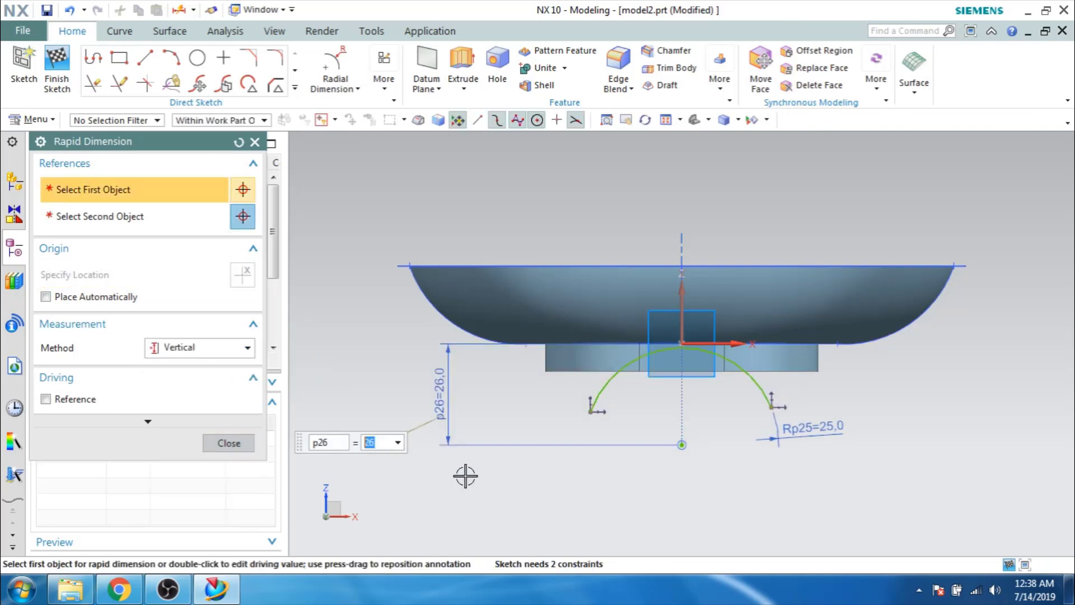
{"action": "middle_click", "coordinate": [464, 474]}
{"action": "left_click", "coordinate": [57, 73]}
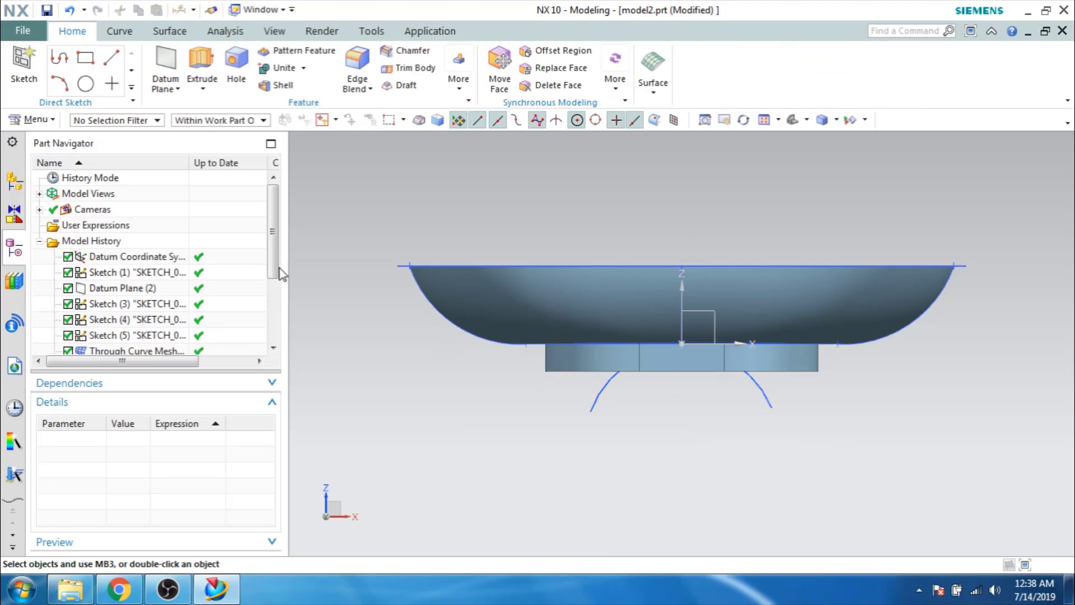
Create a sketch on the YZ datum plane, crosswise to the finished arc sketch.
{"action": "mouse_move", "coordinate": [374, 305]}
{"action": "middle_mouse_down"}
{"action": "mouse_move", "coordinate": [317, 300]}
{"action": "mouse_move", "coordinate": [317, 326]}
{"action": "middle_mouse_up"}
{"action": "left_click", "coordinate": [15, 68]}
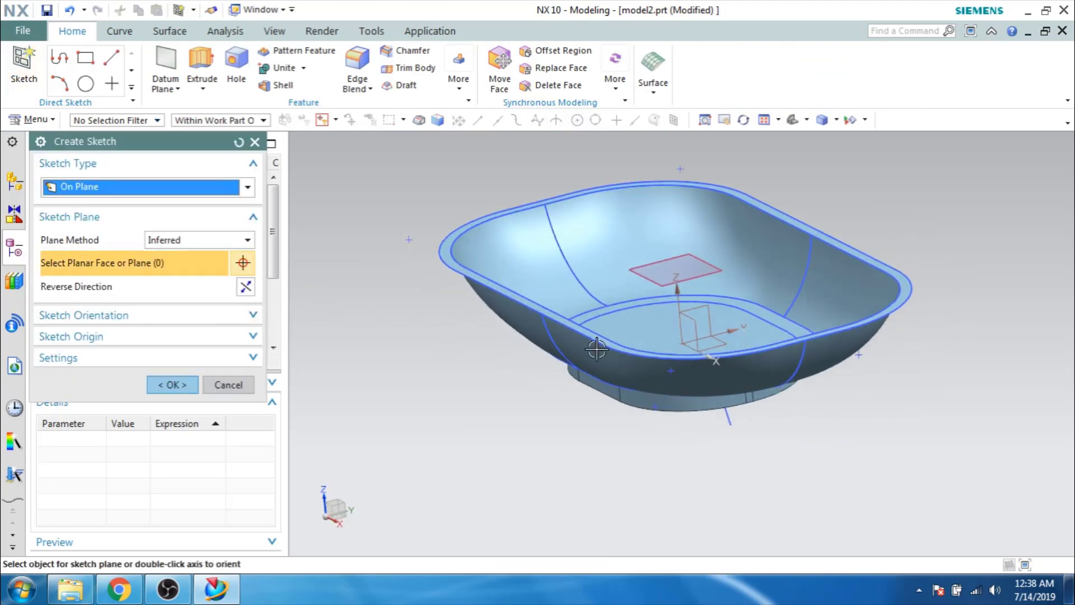
{"action": "left_click", "coordinate": [607, 321]}
{"action": "middle_click", "coordinate": [451, 342]}
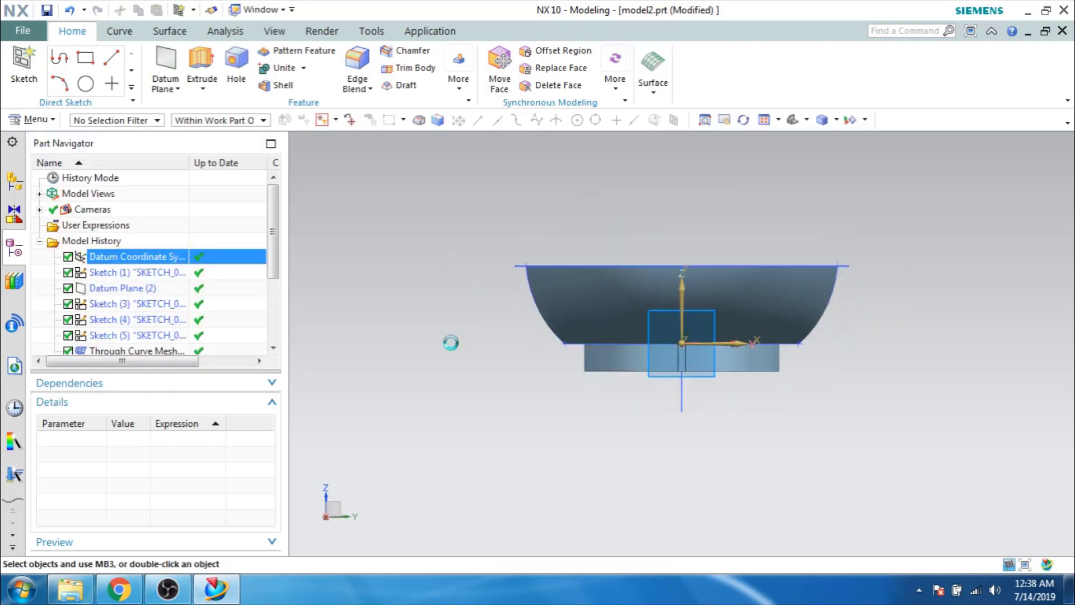
Sketch an arc by centre and endpoints with a radius of about 29.4 mm, centred below the foot ring.
{"action": "left_click", "coordinate": [196, 58]}
{"action": "left_click", "coordinate": [170, 57]}
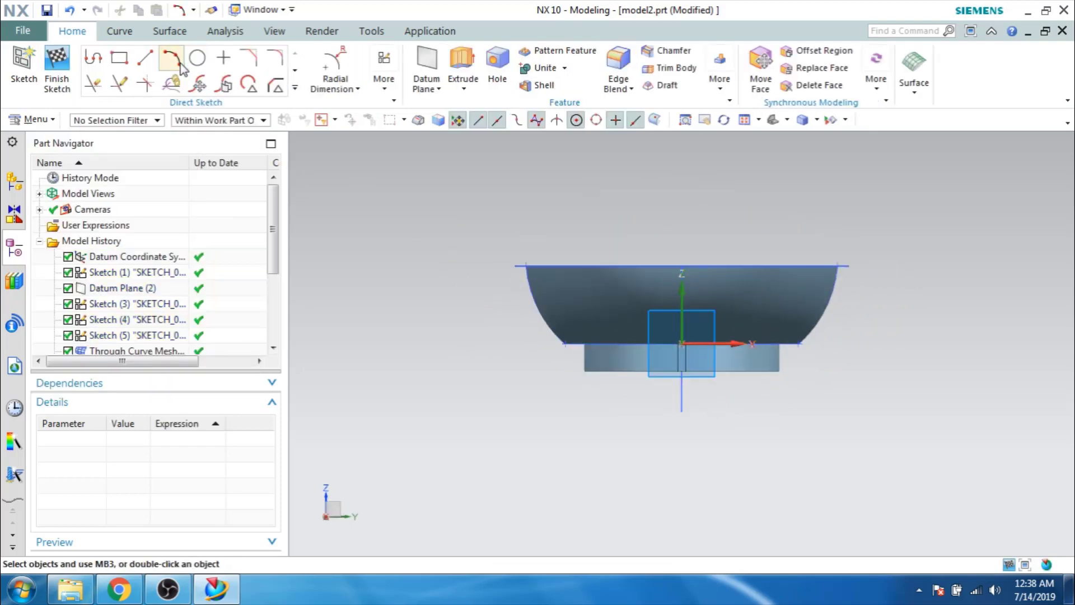
{"action": "left_click", "coordinate": [689, 456]}
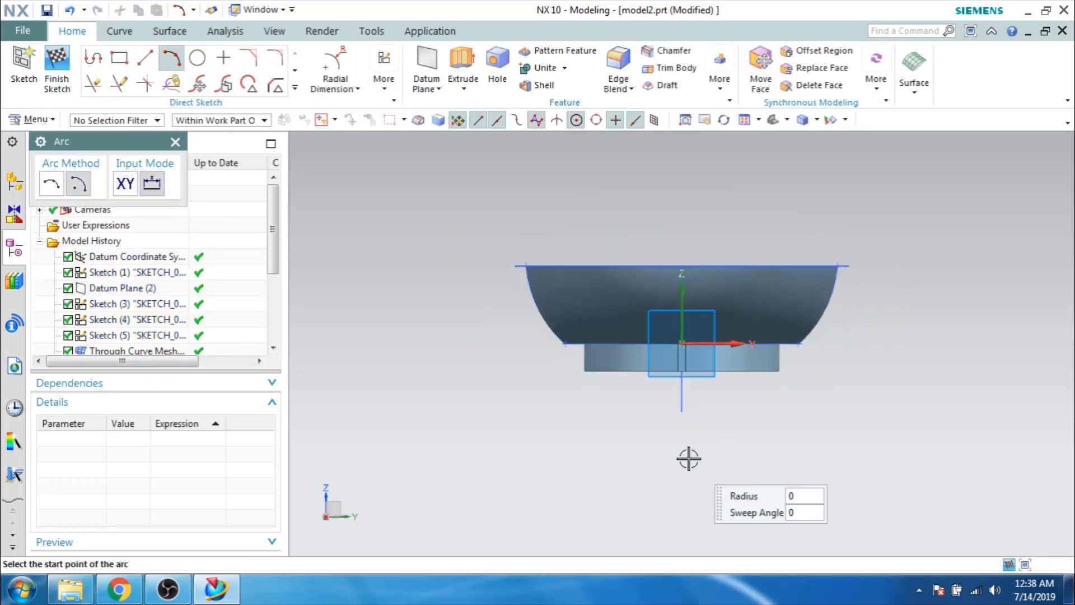
{"action": "left_click", "coordinate": [584, 413]}
{"action": "left_click", "coordinate": [737, 434]}
{"action": "middle_click", "coordinate": [737, 434]}
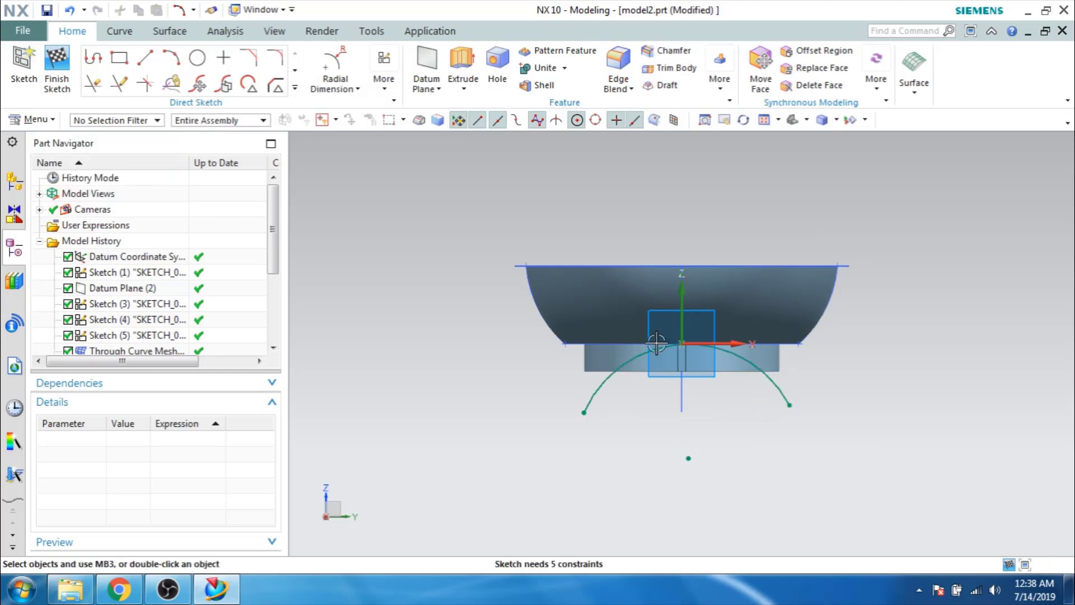
Add a radial dimension to the new arc and set its radius to 14 mm.
{"action": "left_click", "coordinate": [334, 67]}
{"action": "left_click", "coordinate": [767, 376]}
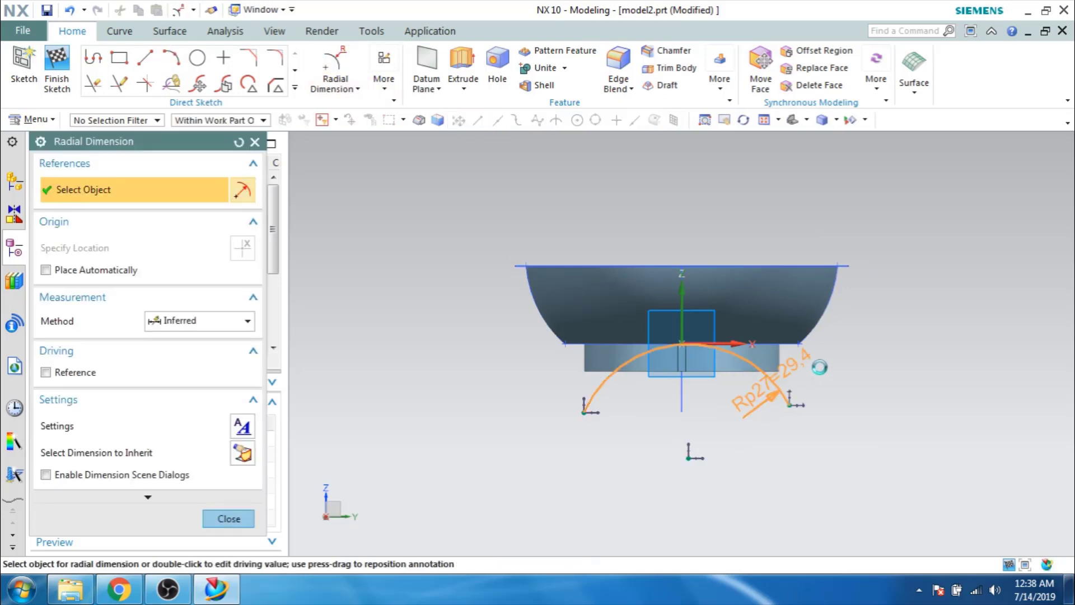
{"action": "left_click", "coordinate": [824, 373]}
{"action": "type", "text": "14"}
{"action": "key", "text": "Return"}
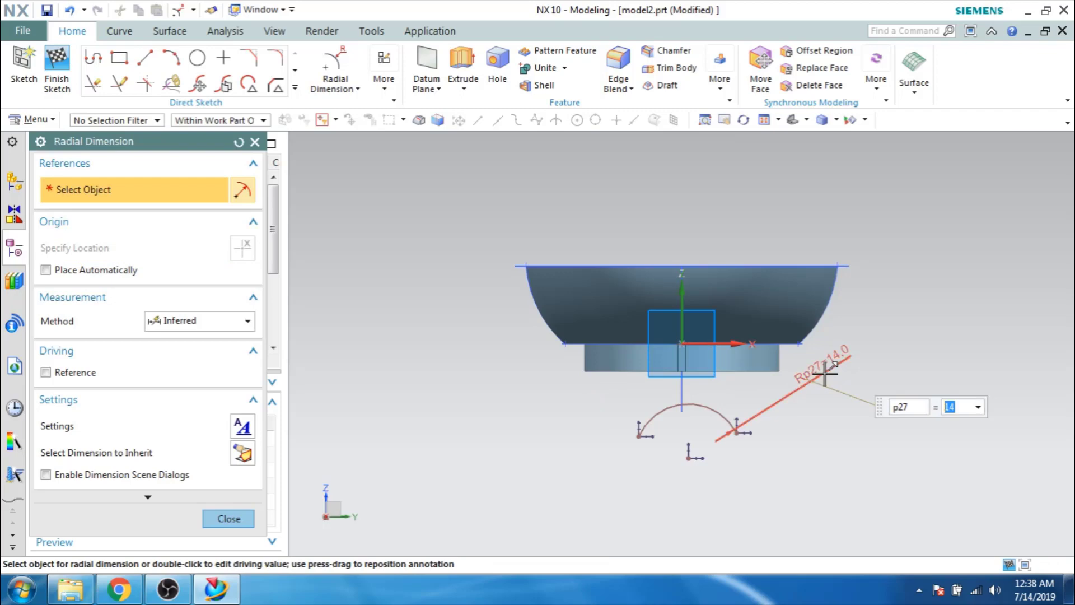
{"action": "middle_click", "coordinate": [703, 446]}
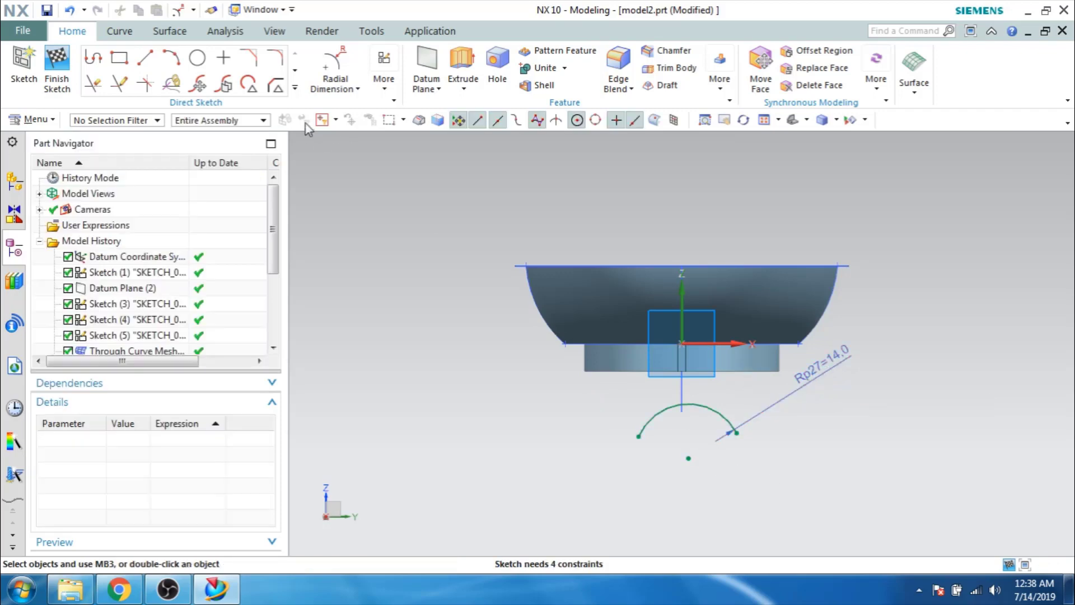
Add a vertical linear dimension from the arc's centre to the dish's base line and set it to 15 mm.
{"action": "left_click", "coordinate": [357, 89]}
{"action": "left_click", "coordinate": [343, 126]}
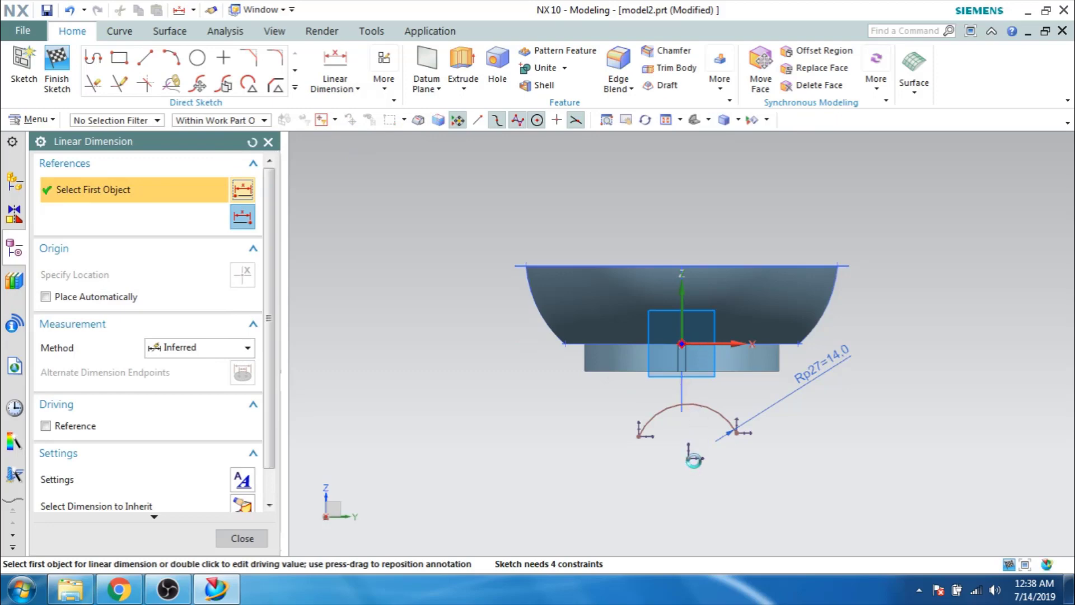
{"action": "left_click", "coordinate": [691, 457]}
{"action": "left_click", "coordinate": [566, 343]}
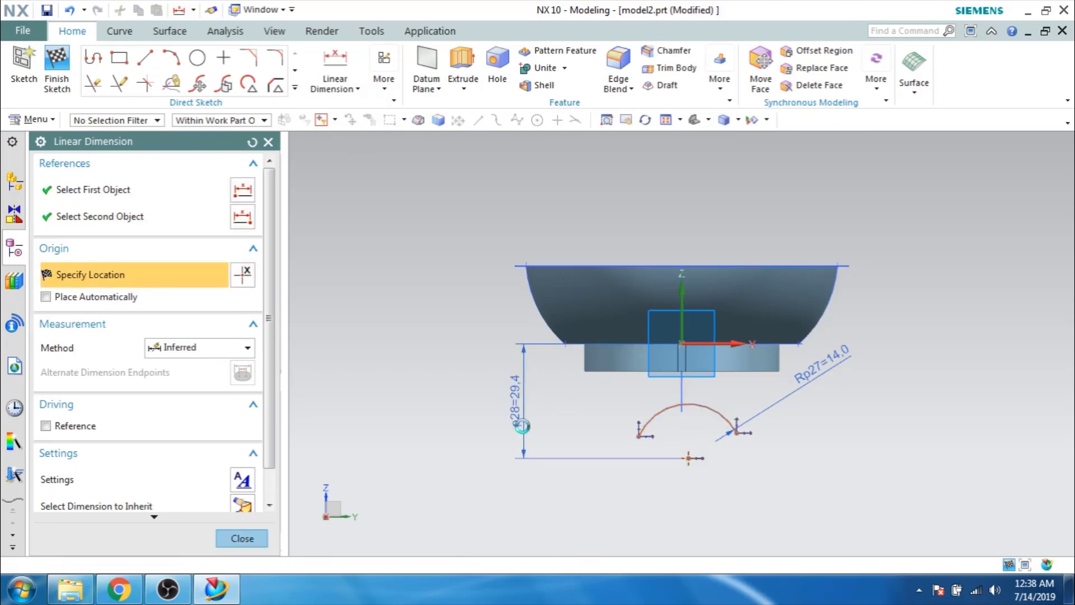
{"action": "left_click", "coordinate": [523, 426]}
{"action": "type", "text": "14"}
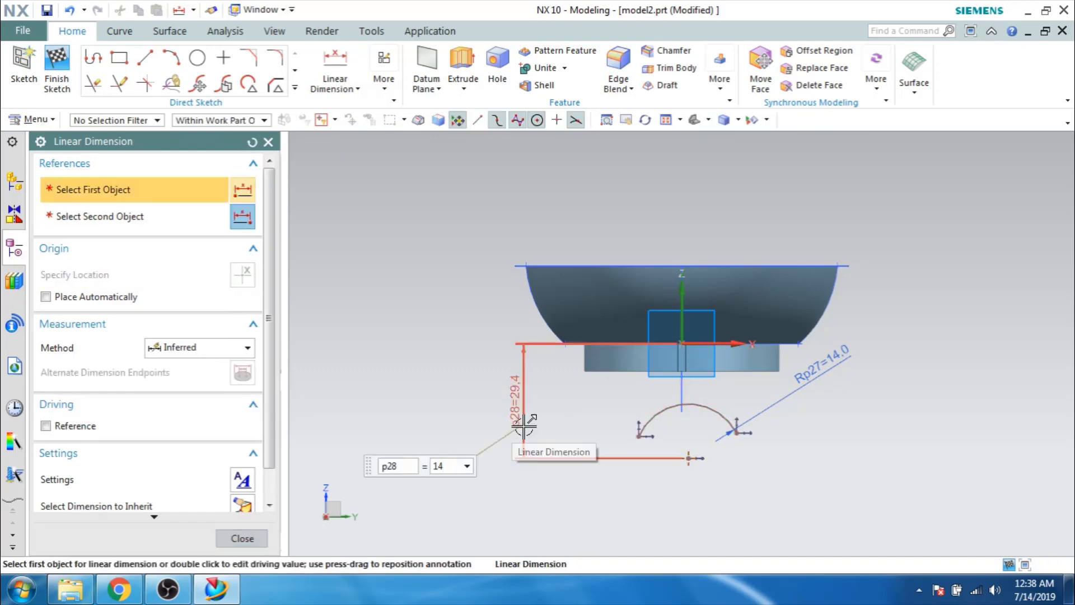
{"action": "key", "text": "Return"}
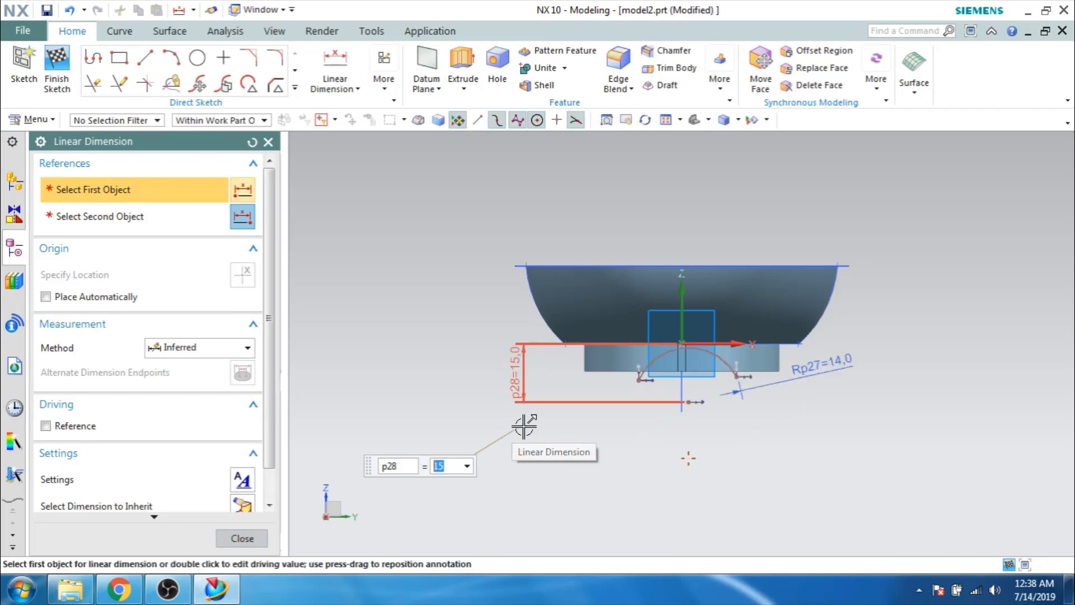
{"action": "left_click", "coordinate": [255, 541]}
Constrain the 14 mm arc's centre onto the vertical sketch axis with Point on Curve and finish the sketch.
{"action": "key", "text": "c"}
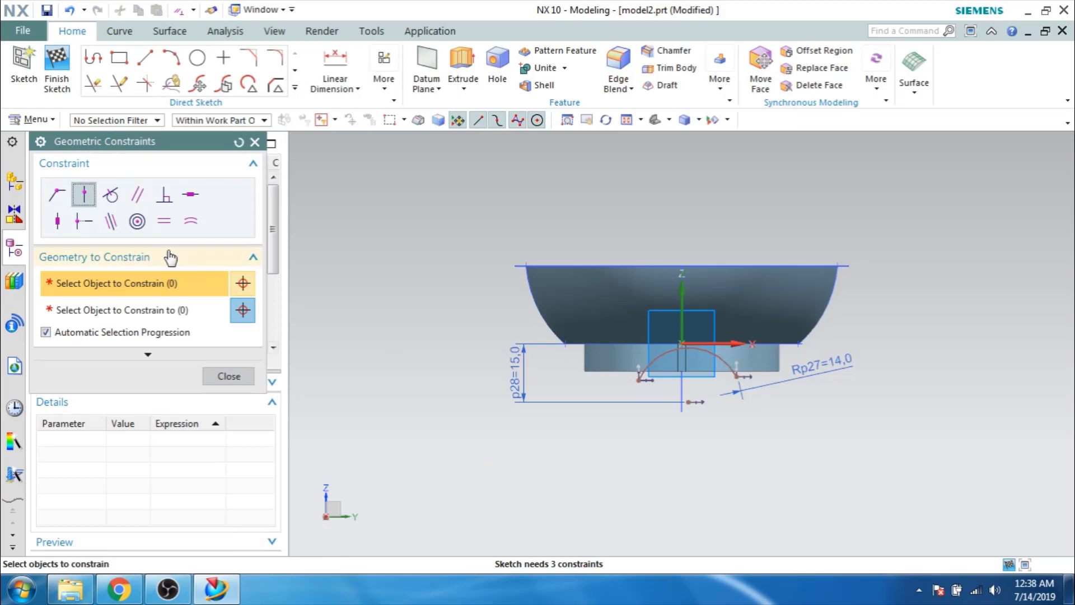
{"action": "left_click", "coordinate": [687, 402]}
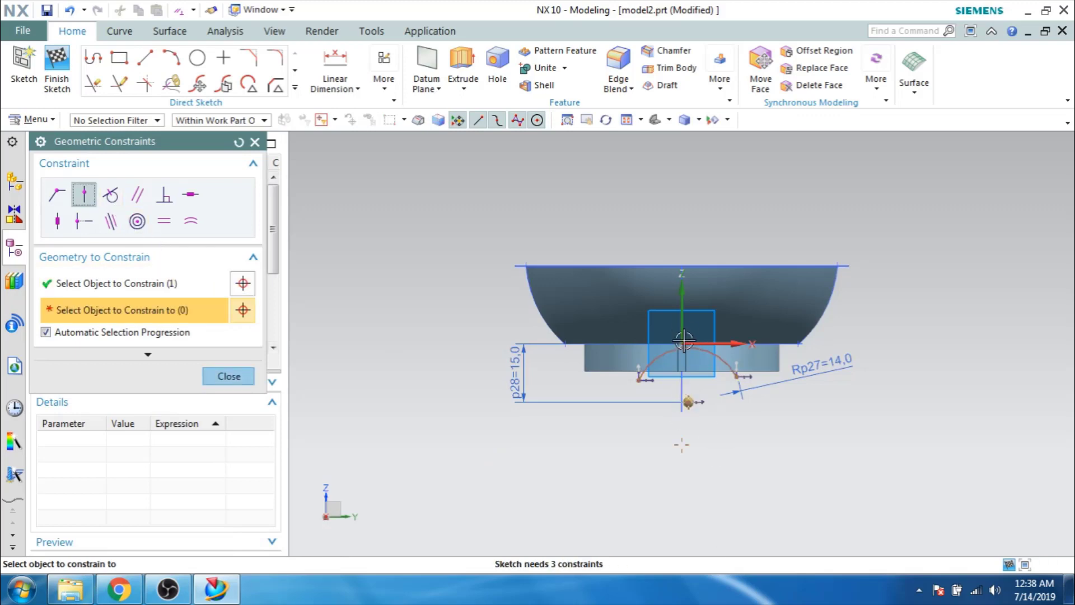
{"action": "left_click", "coordinate": [682, 351]}
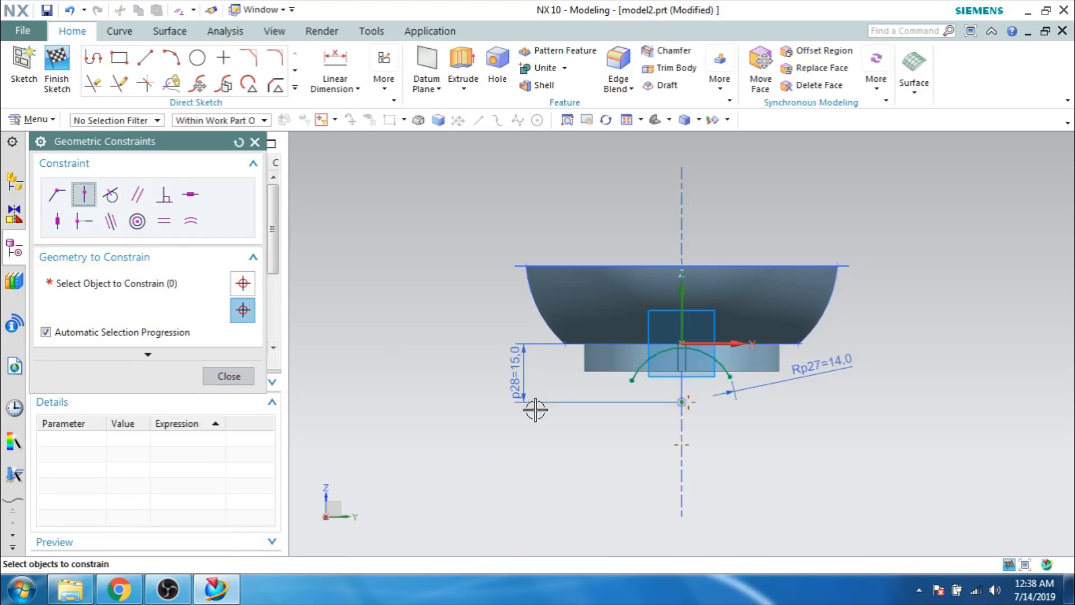
{"action": "left_click", "coordinate": [72, 63]}
Extrude the 25 mm radius arc as a sheet body with a symmetric distance of 34 mm.
{"action": "mouse_move", "coordinate": [449, 240]}
{"action": "middle_mouse_down"}
{"action": "mouse_move", "coordinate": [495, 223]}
{"action": "mouse_move", "coordinate": [506, 237]}
{"action": "mouse_move", "coordinate": [487, 238]}
{"action": "mouse_move", "coordinate": [502, 237]}
{"action": "middle_mouse_up"}
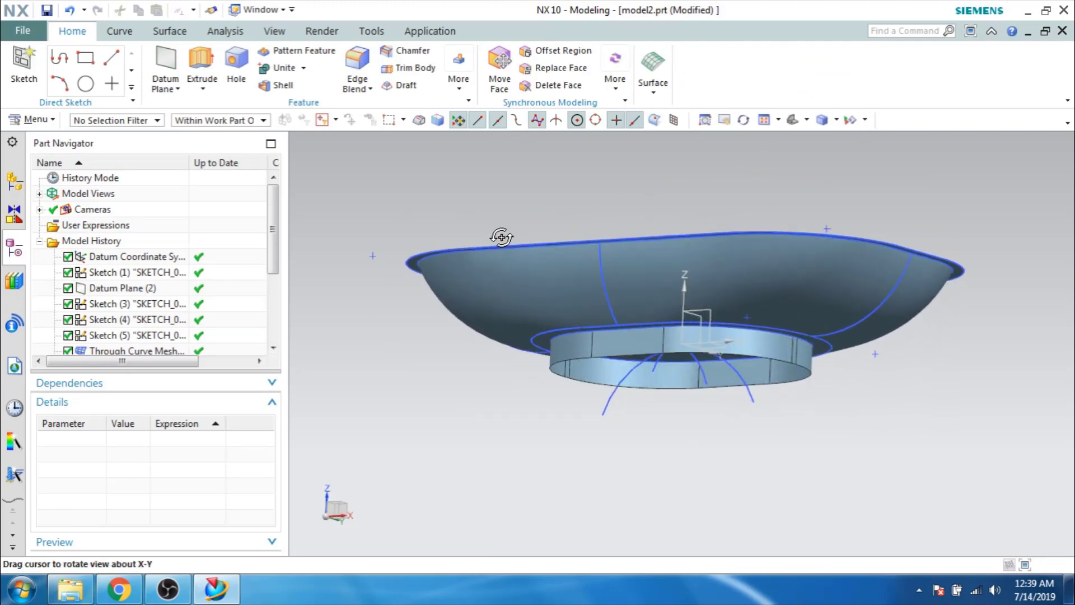
{"action": "left_click", "coordinate": [201, 64]}
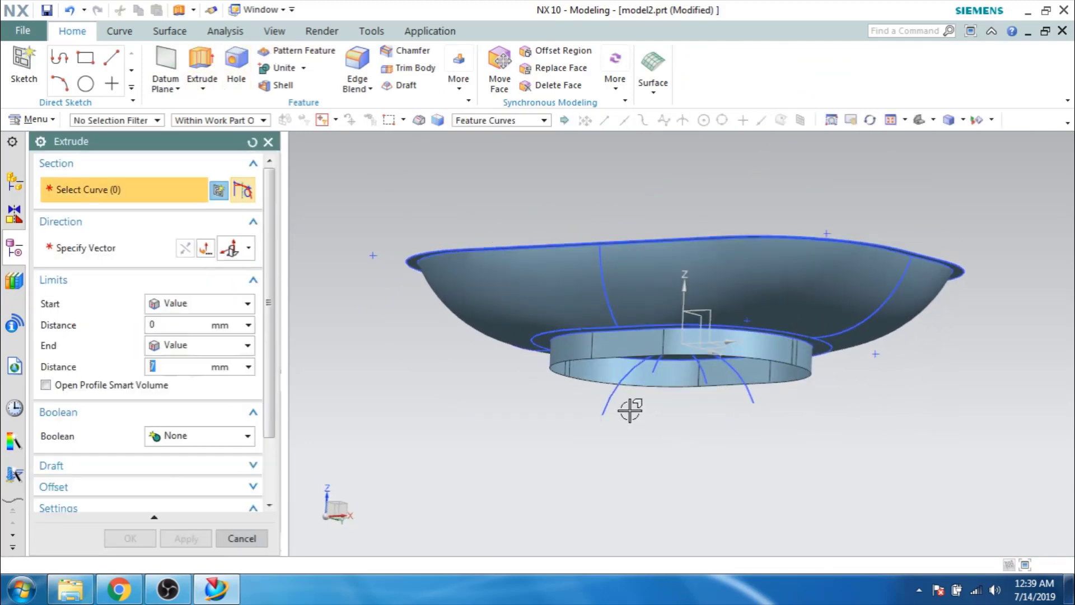
{"action": "left_click", "coordinate": [611, 404]}
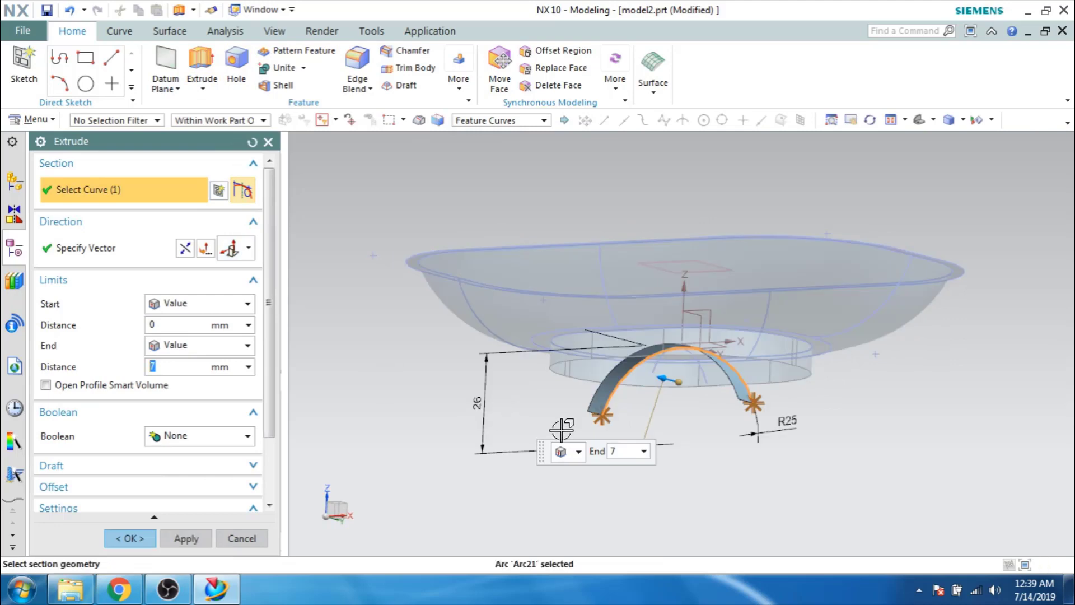
{"action": "left_click_drag", "start_coordinate": [656, 383], "coordinate": [538, 386]}
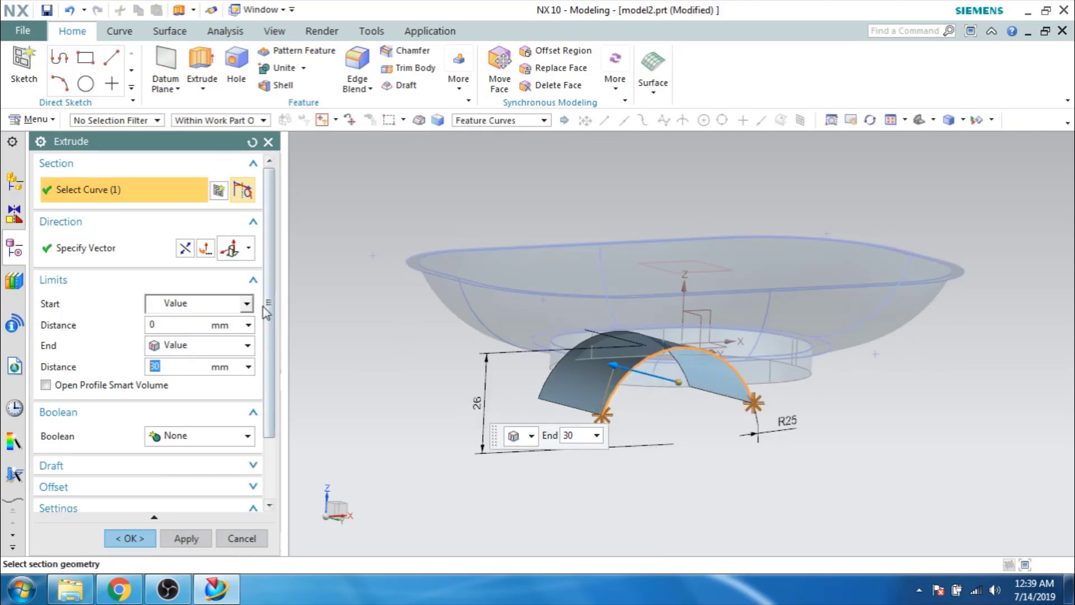
{"action": "left_click", "coordinate": [200, 303]}
{"action": "left_click", "coordinate": [224, 335]}
{"action": "middle_click_drag", "start_coordinate": [507, 386], "coordinate": [498, 401]}
{"action": "left_click_drag", "start_coordinate": [564, 390], "coordinate": [574, 386]}
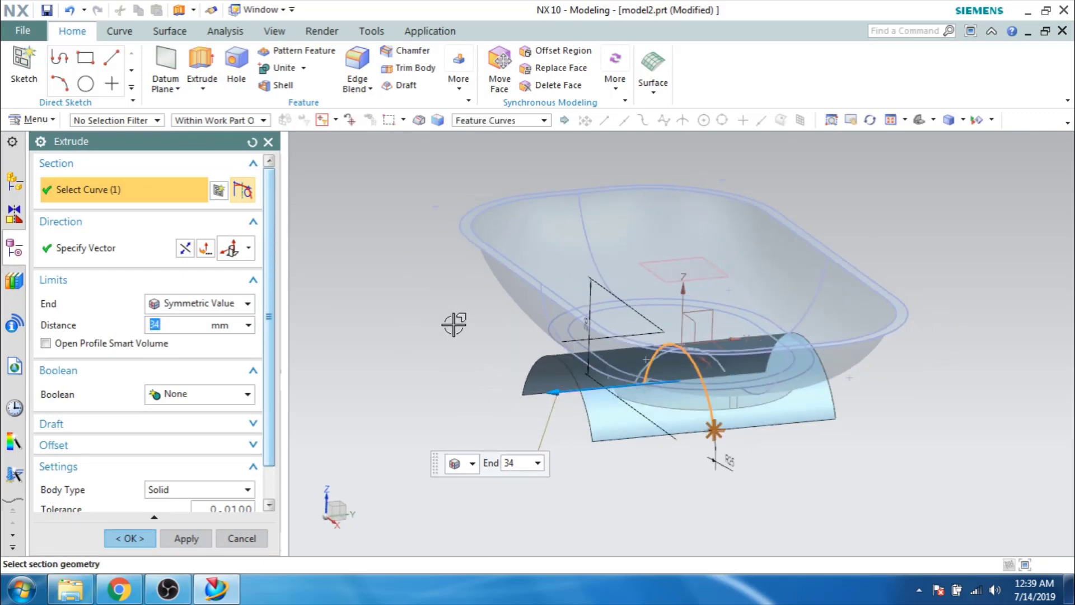
{"action": "left_click", "coordinate": [183, 489]}
{"action": "left_click", "coordinate": [187, 516]}
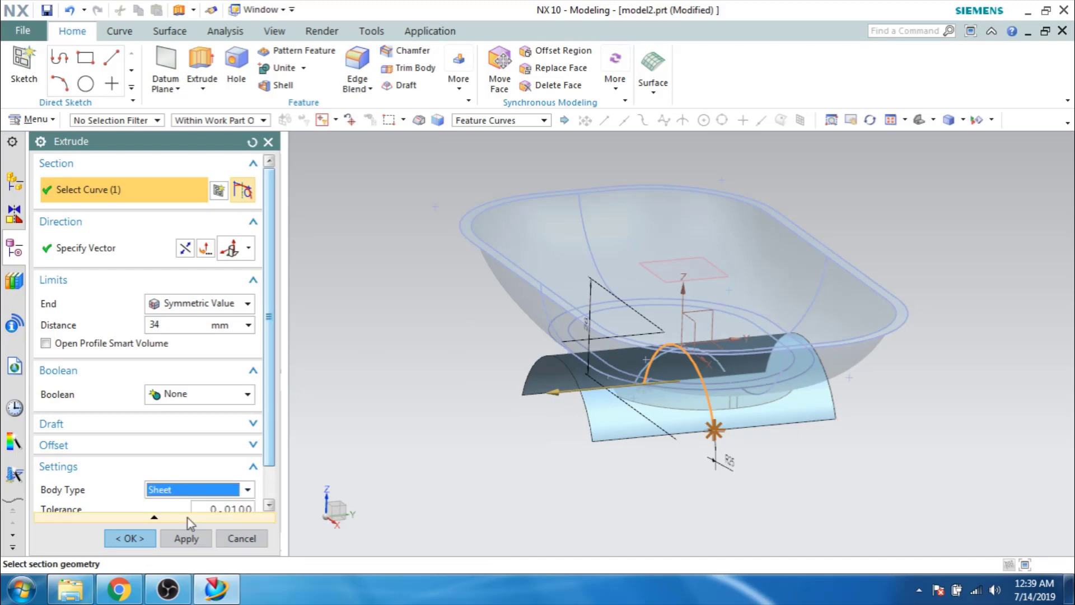
{"action": "left_click", "coordinate": [186, 538]}
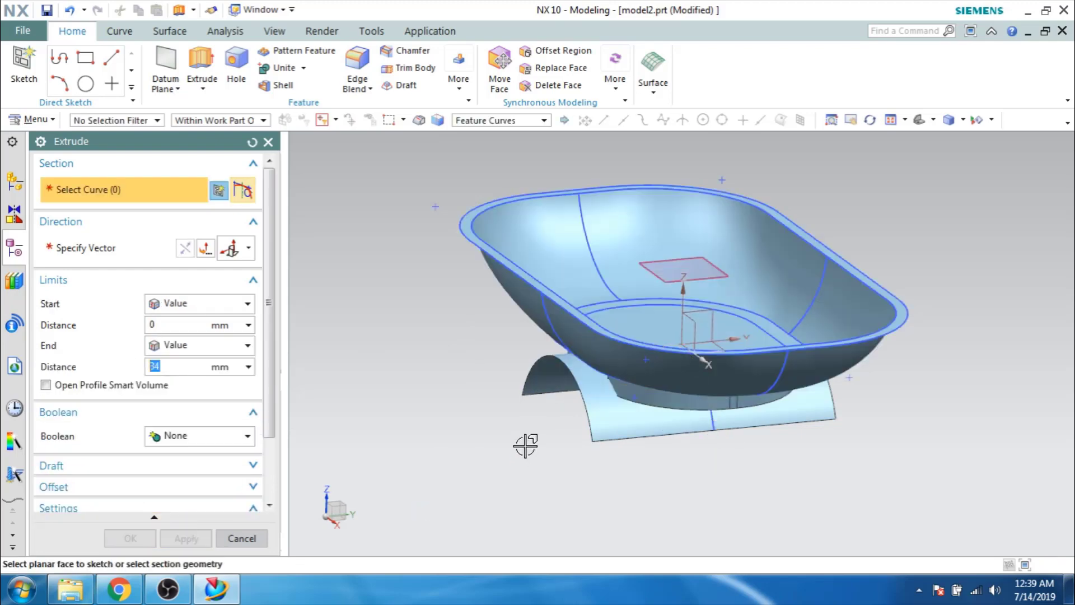
Extrude the 14 mm radius arc as a sheet body with a symmetric distance of 47 mm.
{"action": "middle_click_drag", "start_coordinate": [525, 445], "coordinate": [555, 415]}
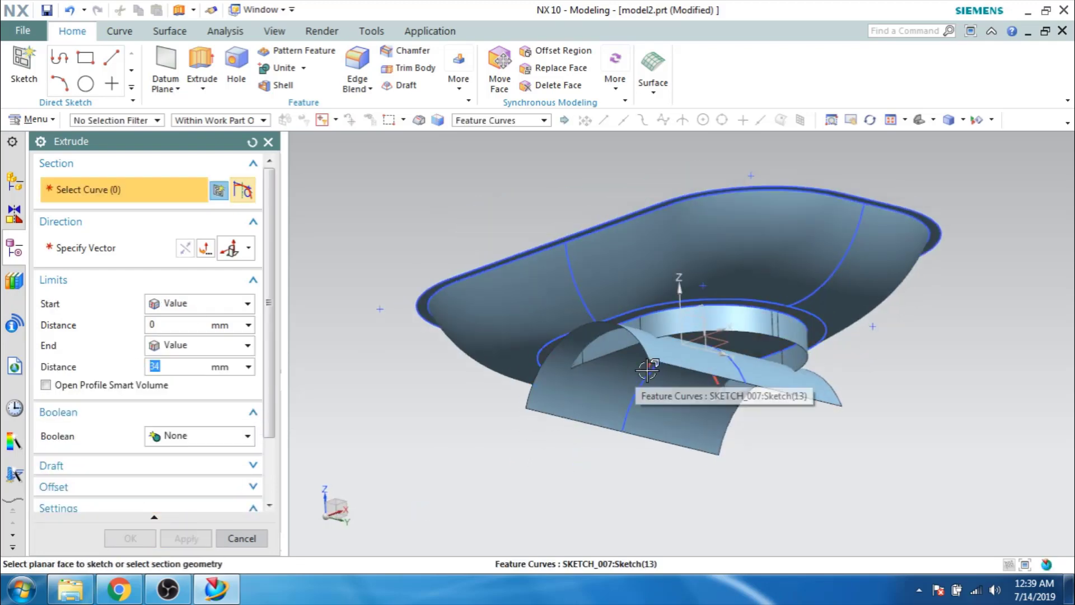
{"action": "left_click", "coordinate": [648, 370]}
{"action": "left_click", "coordinate": [196, 303]}
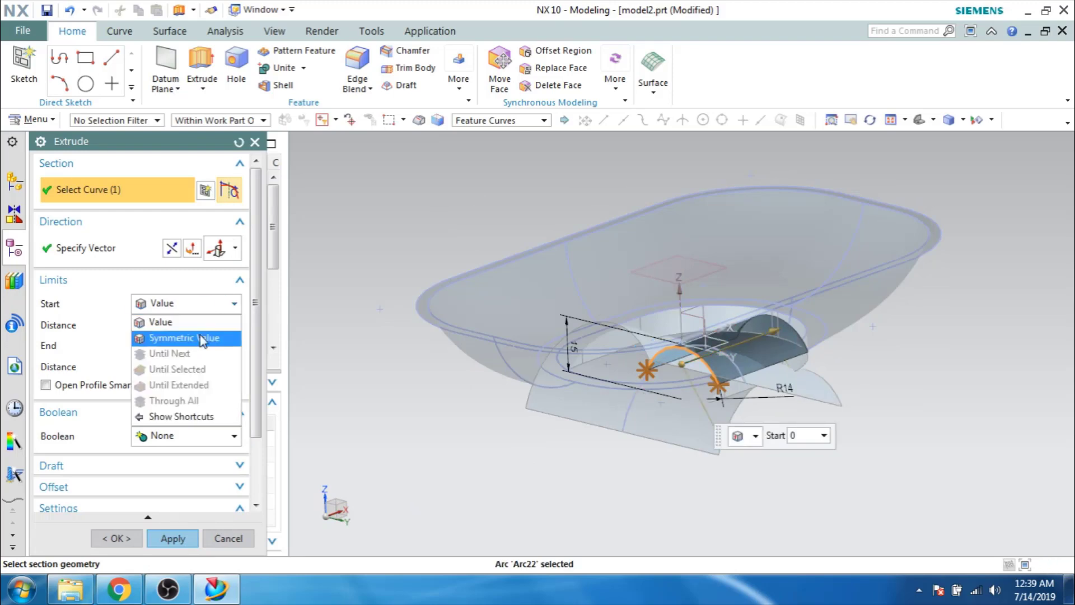
{"action": "left_click", "coordinate": [202, 340]}
{"action": "left_click_drag", "start_coordinate": [774, 327], "coordinate": [809, 318]}
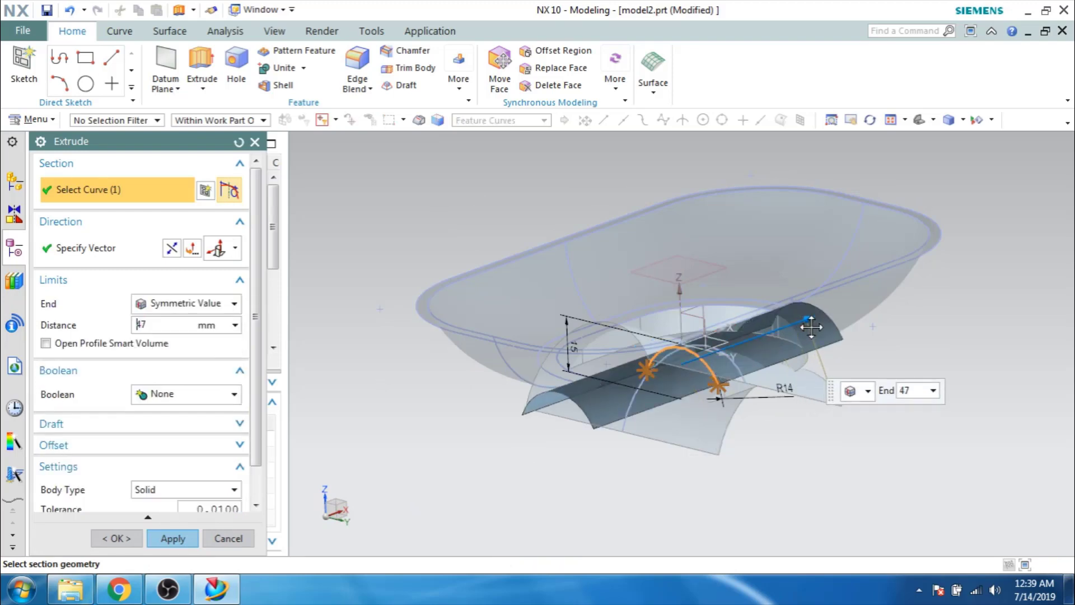
{"action": "left_click", "coordinate": [168, 491]}
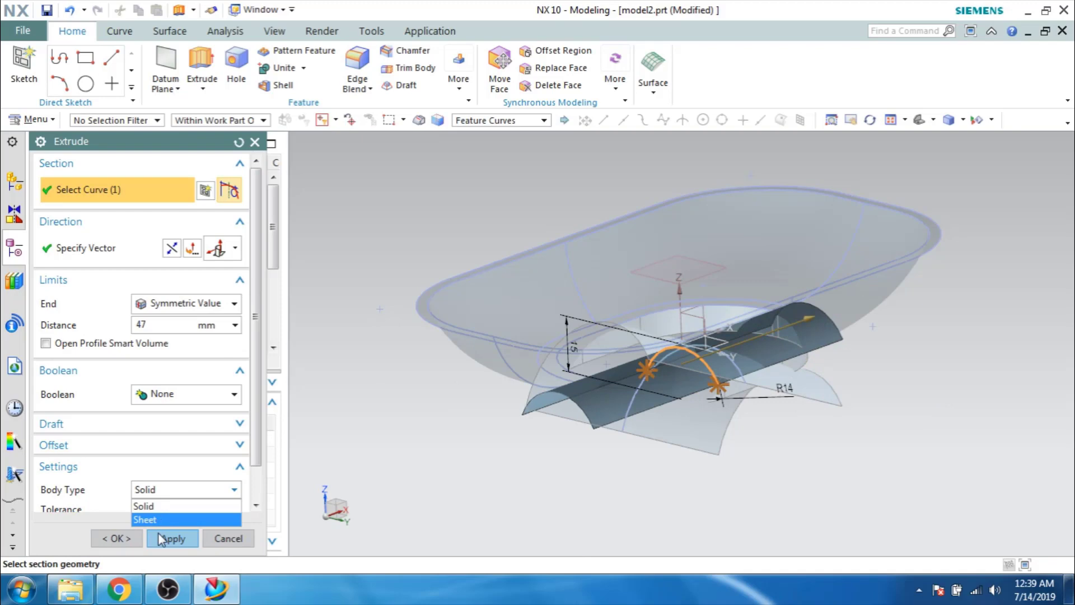
{"action": "left_click", "coordinate": [157, 518]}
Trim the foot ring's sheet body with Trim Sheet, using the 25 mm radius arched sheet as the boundary.
{"action": "middle_click_drag", "start_coordinate": [371, 399], "coordinate": [380, 352]}
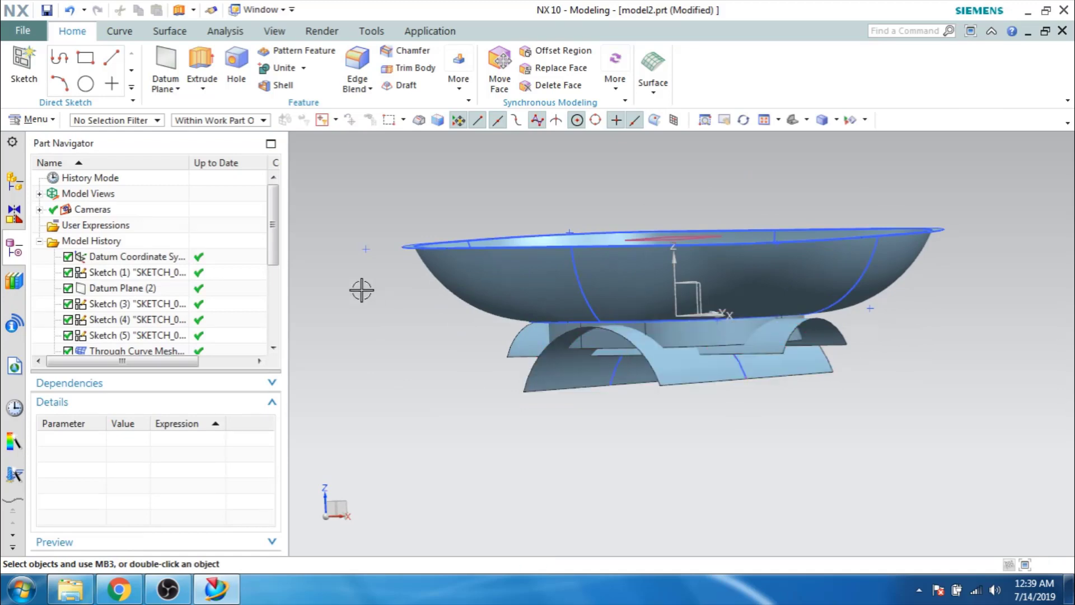
{"action": "left_click", "coordinate": [169, 31]}
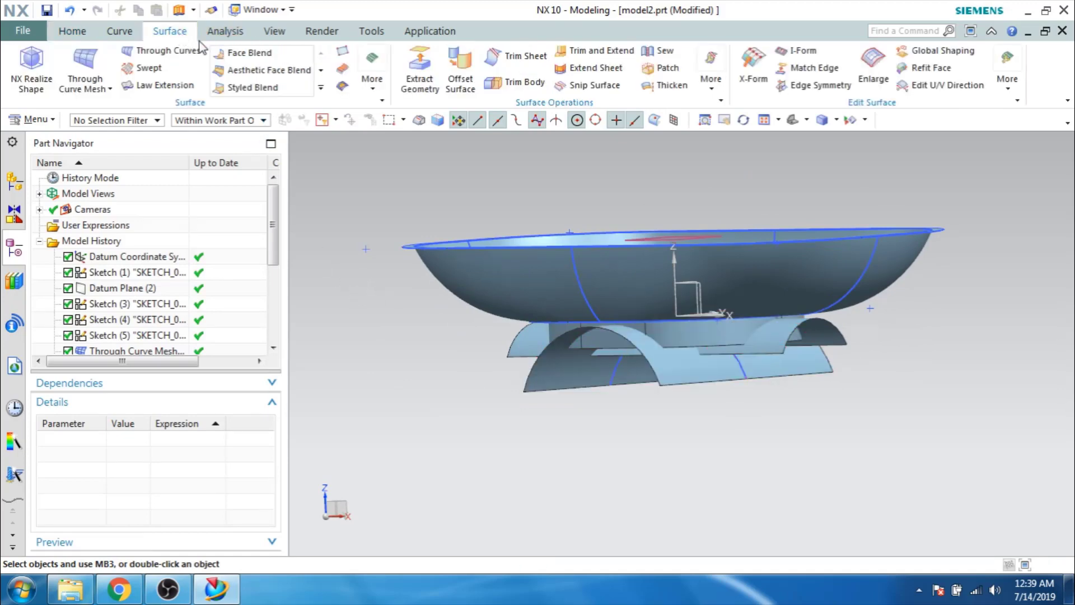
{"action": "left_click", "coordinate": [518, 56]}
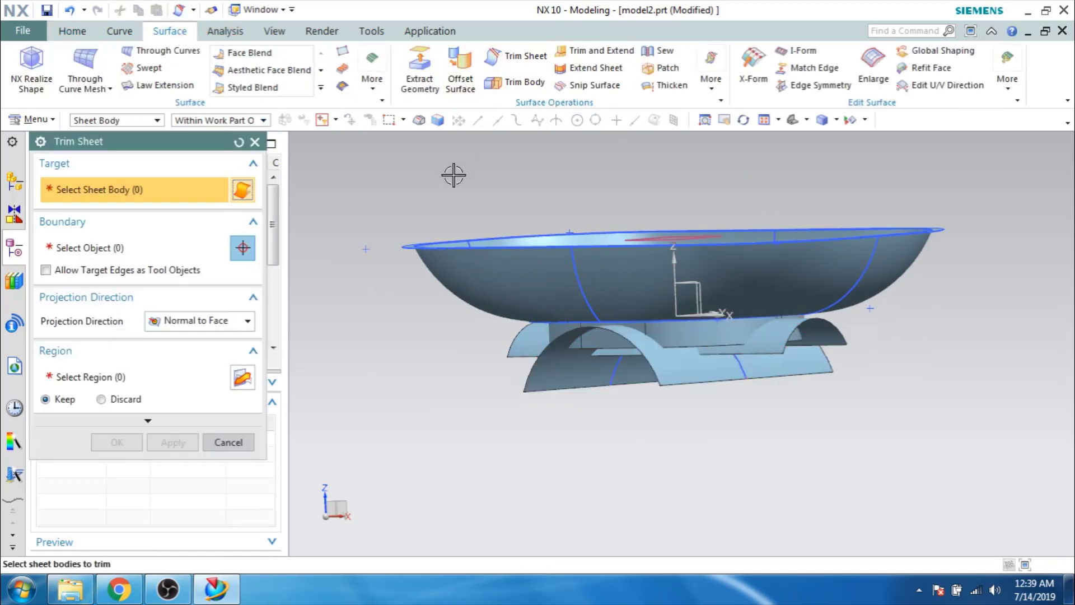
{"action": "left_click", "coordinate": [696, 331]}
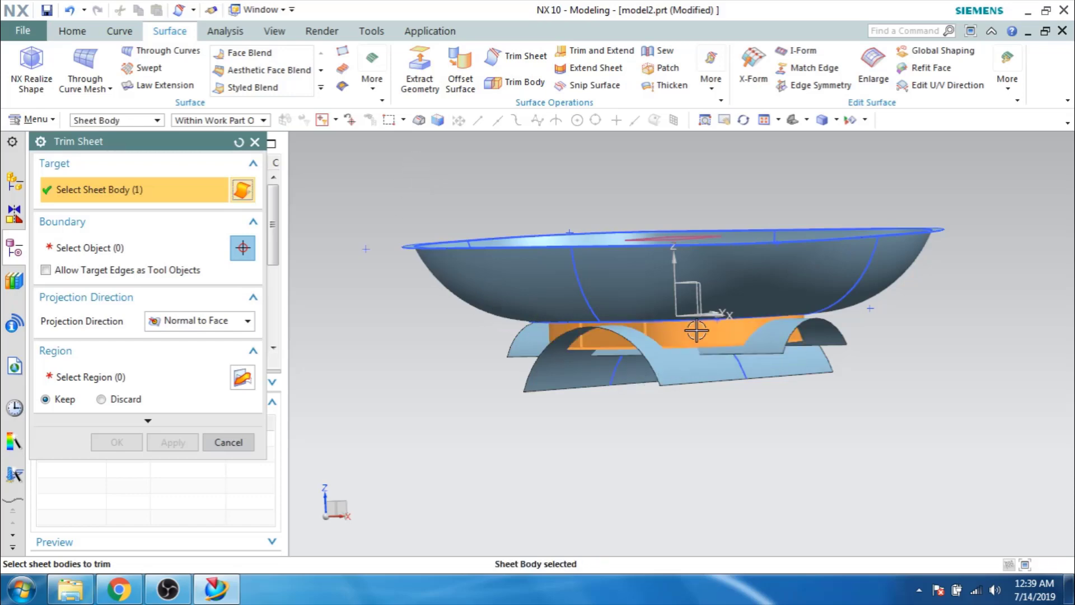
{"action": "left_click", "coordinate": [117, 253]}
{"action": "left_click", "coordinate": [672, 387]}
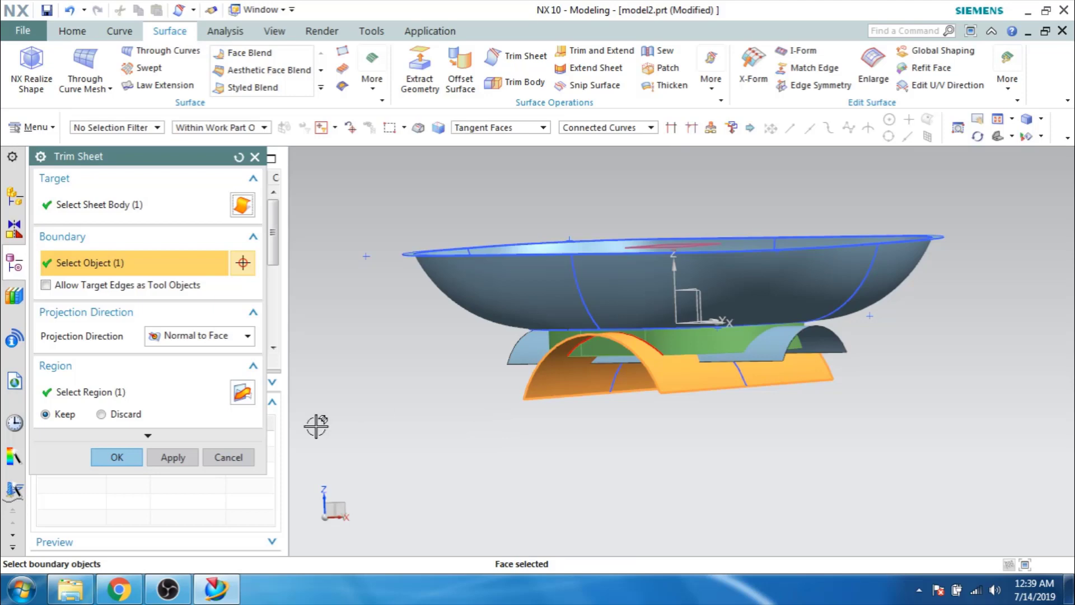
{"action": "left_click", "coordinate": [170, 456]}
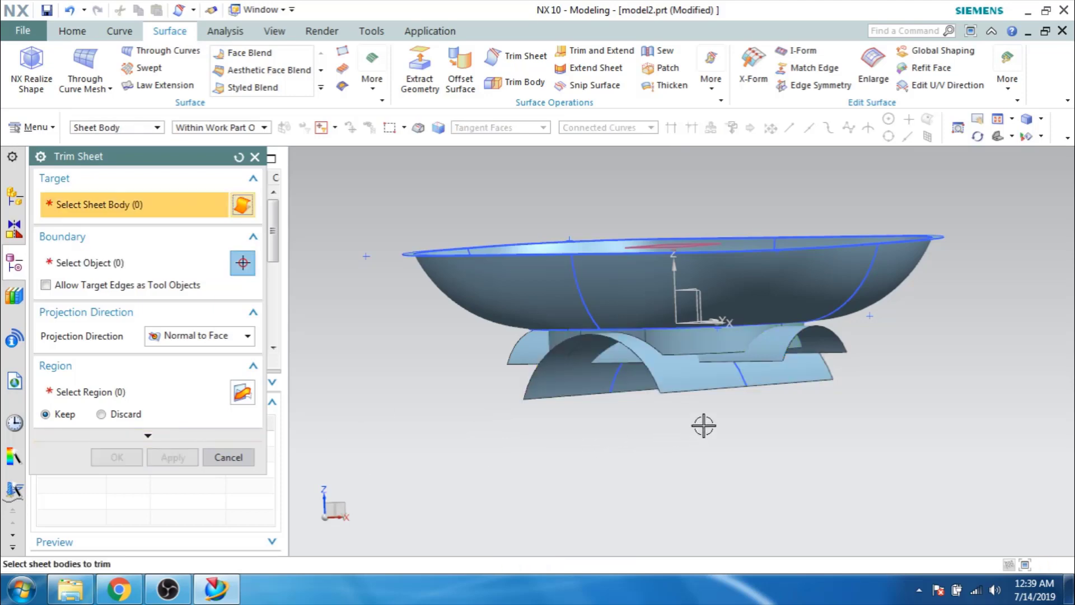
Trim the foot ring again, using the 14 mm radius arched sheet as the boundary, and finish Trim Sheet.
{"action": "left_click", "coordinate": [696, 343]}
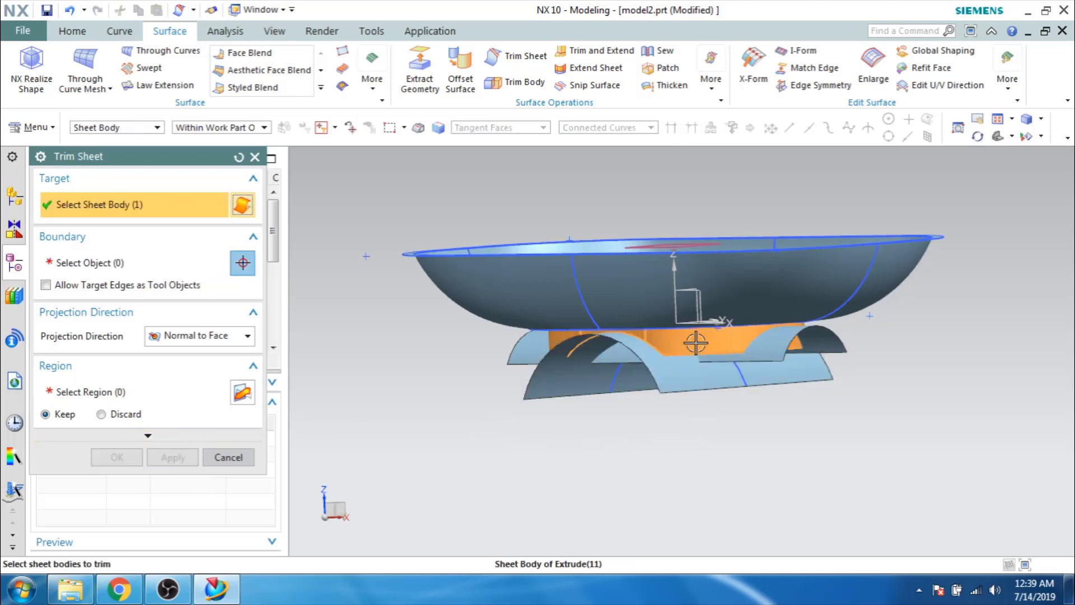
{"action": "left_click", "coordinate": [126, 272]}
{"action": "left_click", "coordinate": [771, 364]}
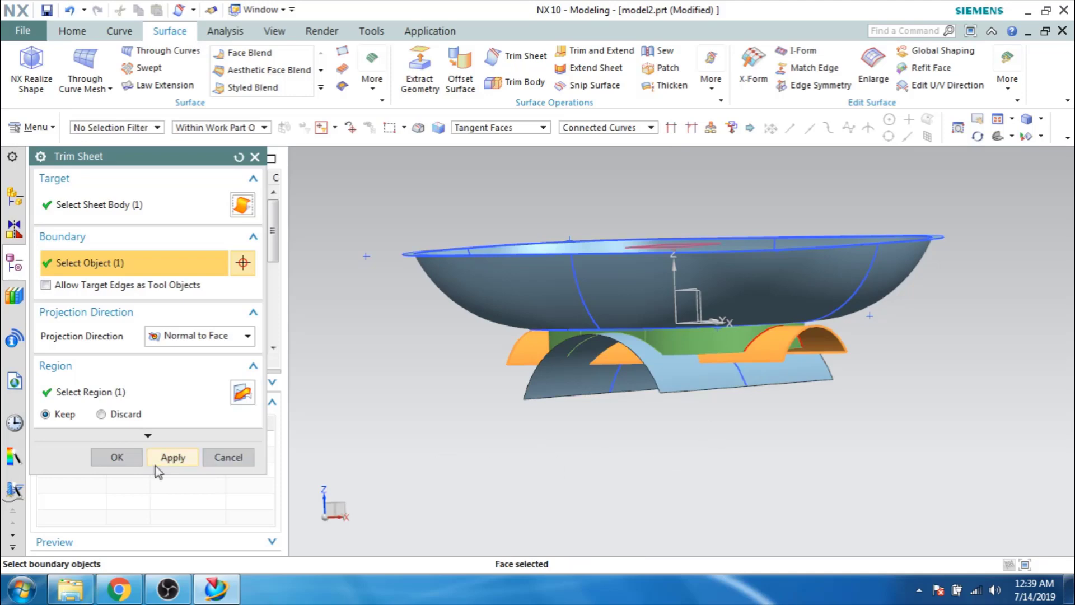
{"action": "left_click", "coordinate": [116, 457]}
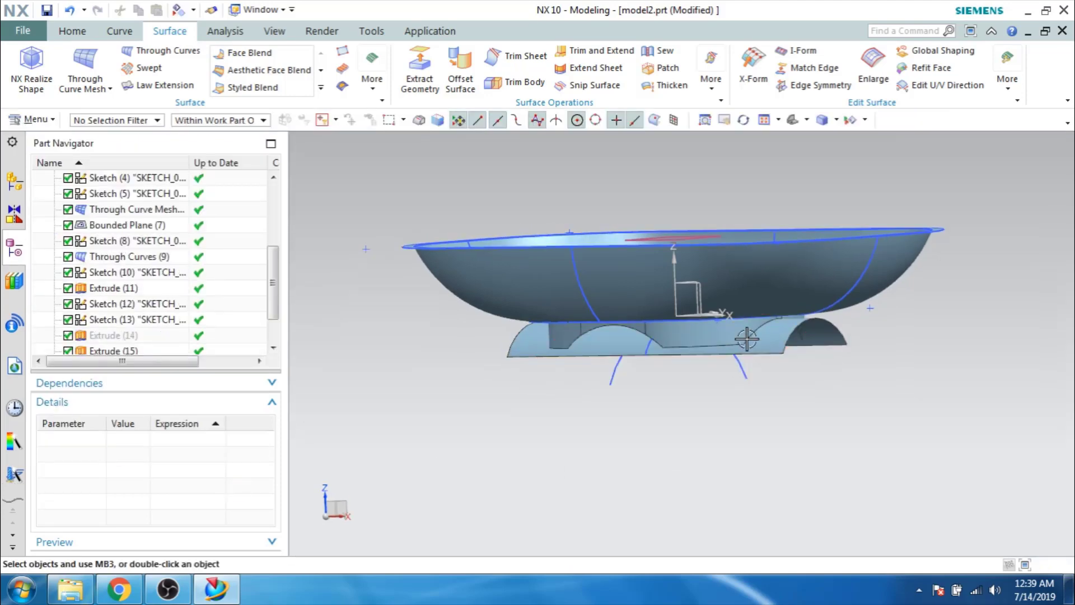
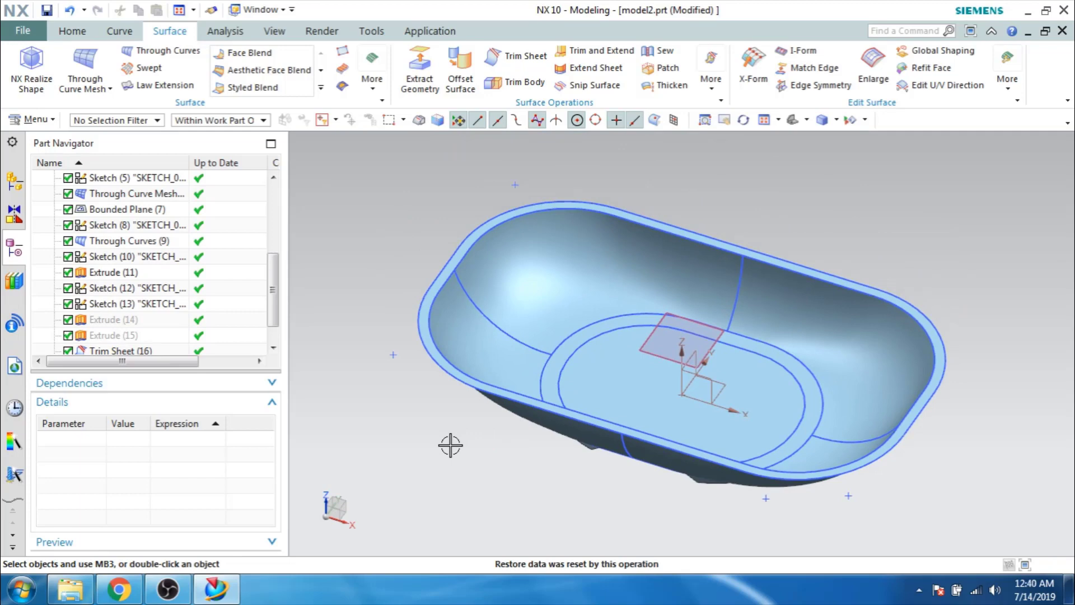
Start a sketch on the XY plane and draw a narrow upright rectangle about 29 mm tall on the base's negative X side.
{"action": "left_click", "coordinate": [73, 31]}
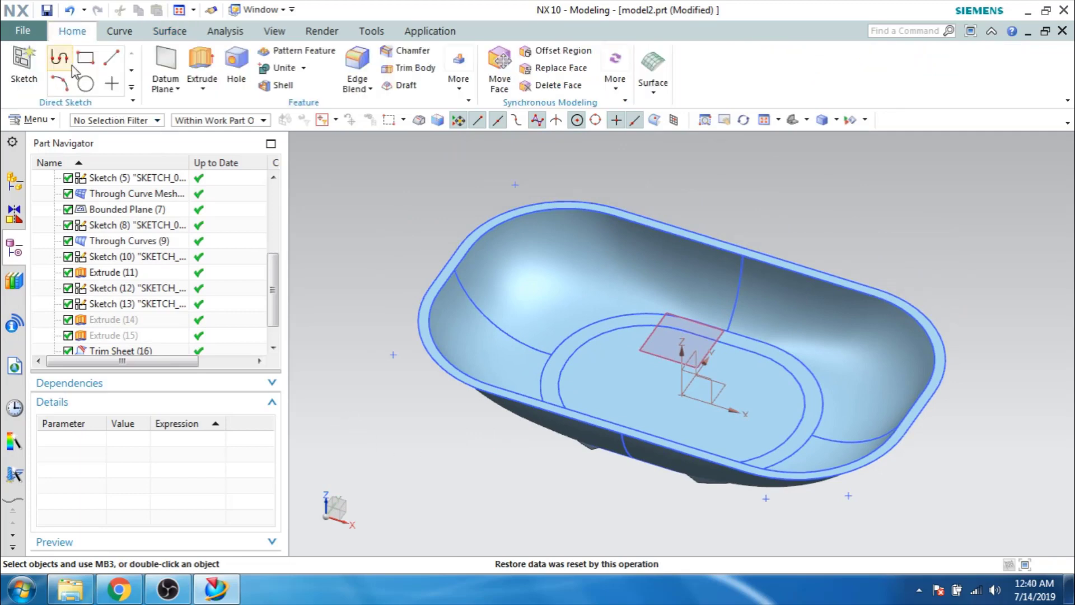
{"action": "left_click", "coordinate": [23, 63]}
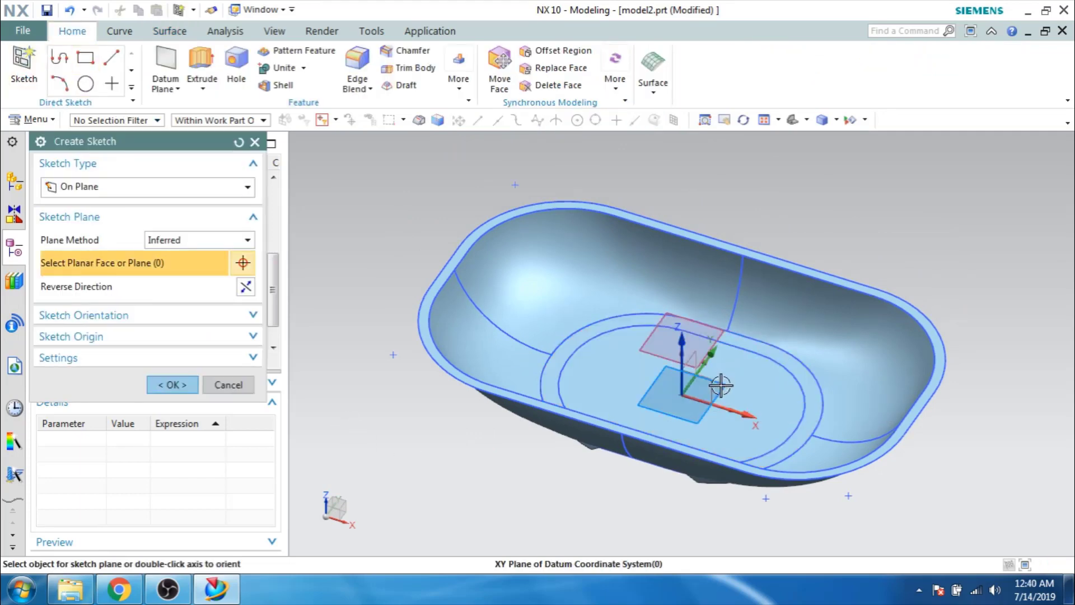
{"action": "left_click", "coordinate": [715, 384]}
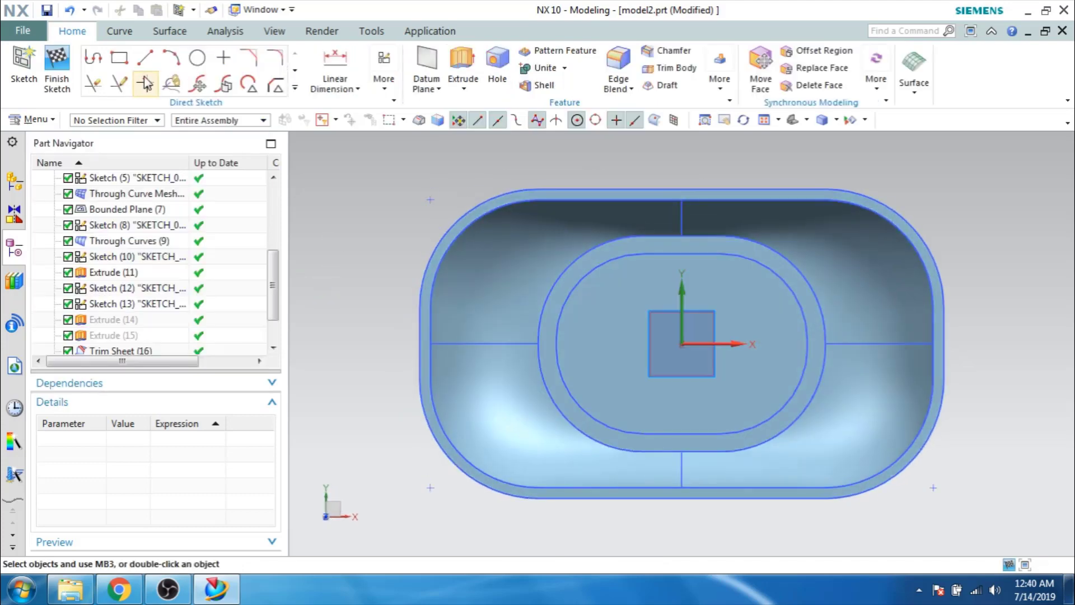
{"action": "left_click", "coordinate": [119, 58]}
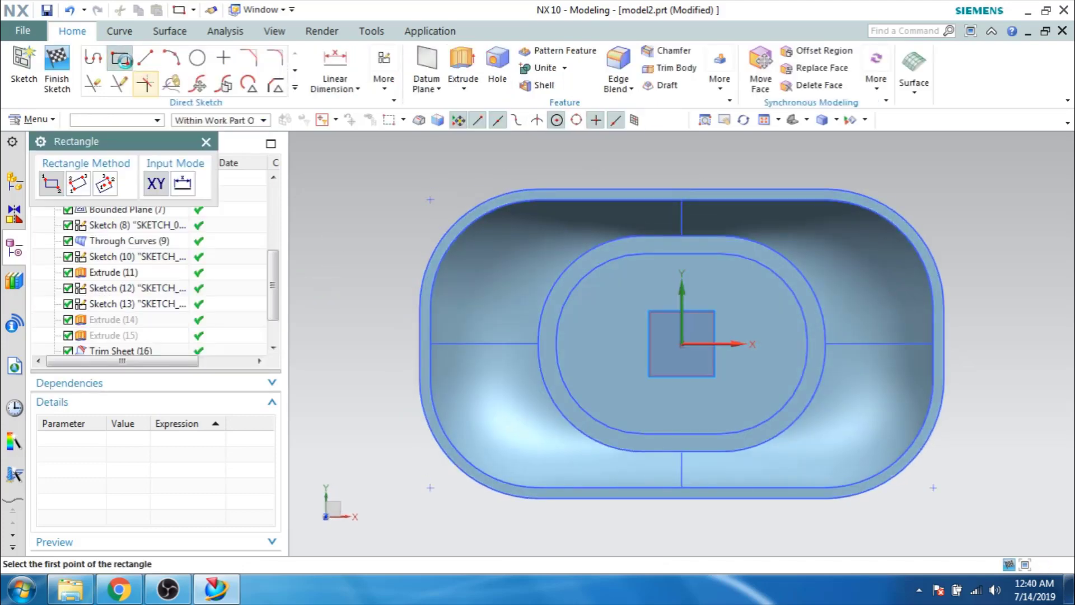
{"action": "left_click", "coordinate": [611, 290]}
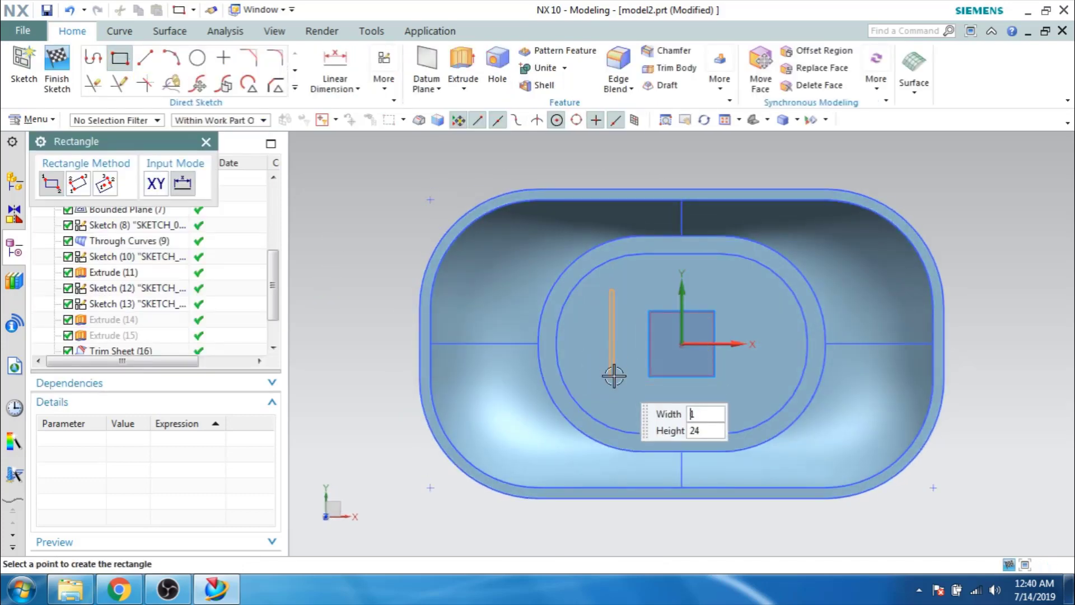
{"action": "left_click", "coordinate": [635, 395]}
{"action": "key", "text": "Escape"}
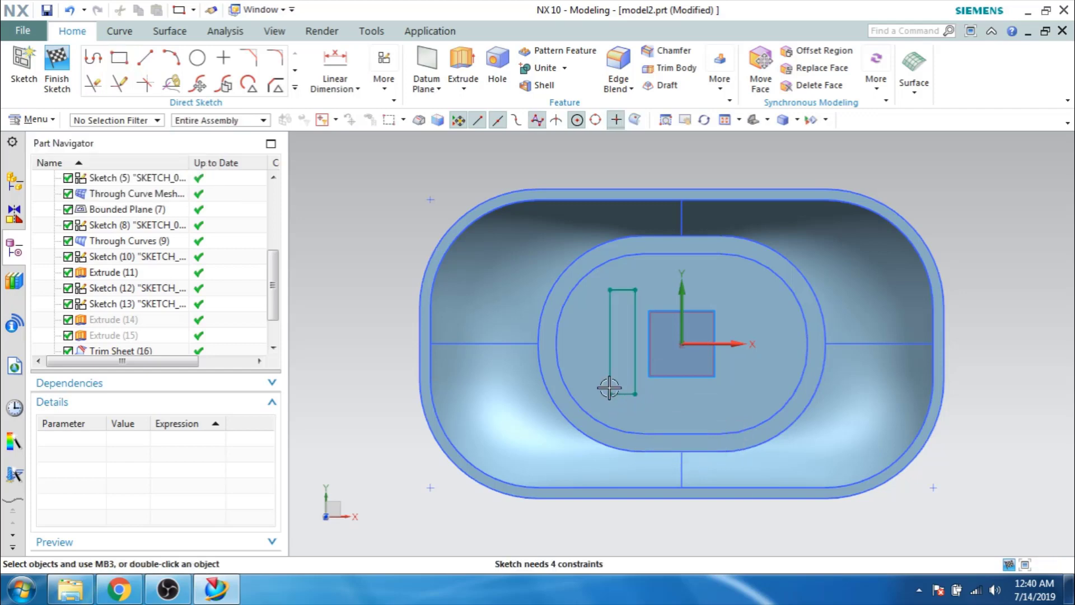
Add linear dimensions to the rectangle, setting its height to 40 mm and its width to 10 mm.
{"action": "left_click", "coordinate": [356, 89]}
{"action": "left_click", "coordinate": [353, 108]}
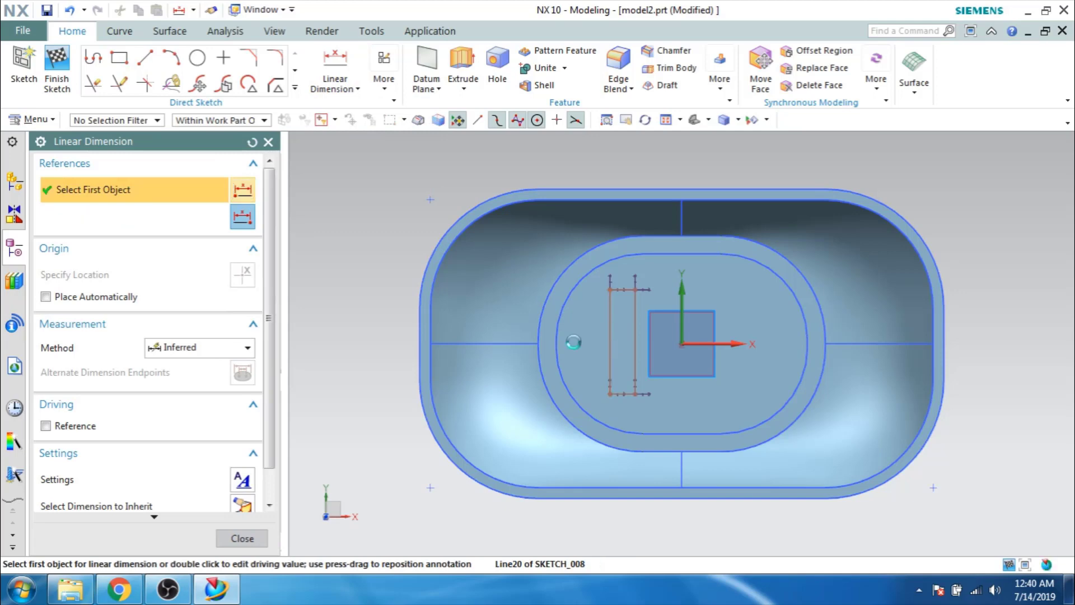
{"action": "left_click", "coordinate": [610, 341]}
{"action": "left_click", "coordinate": [381, 370]}
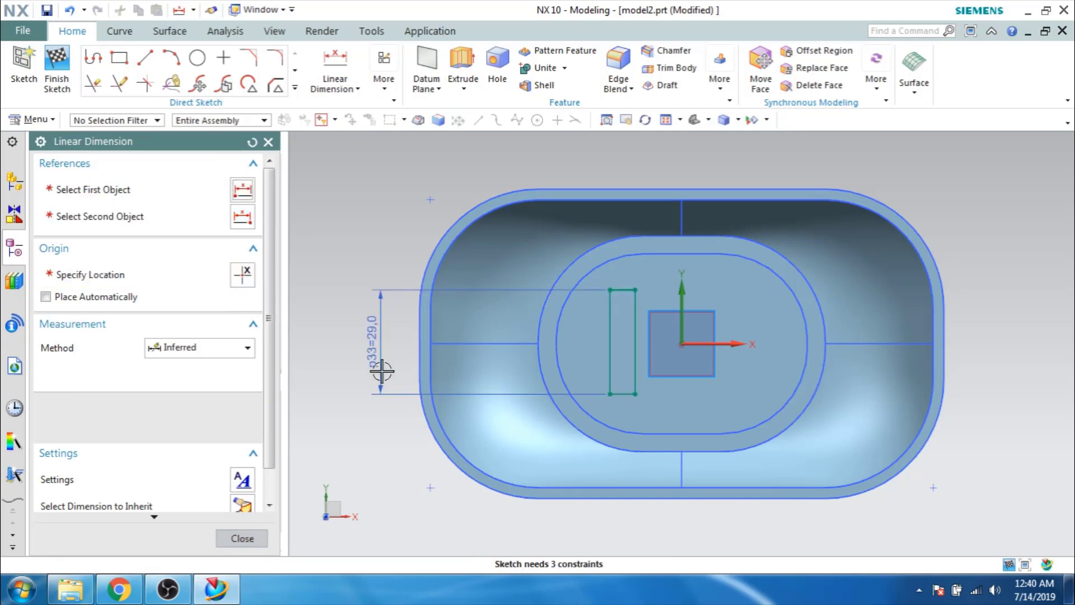
{"action": "type", "text": "40"}
{"action": "key", "text": "Return"}
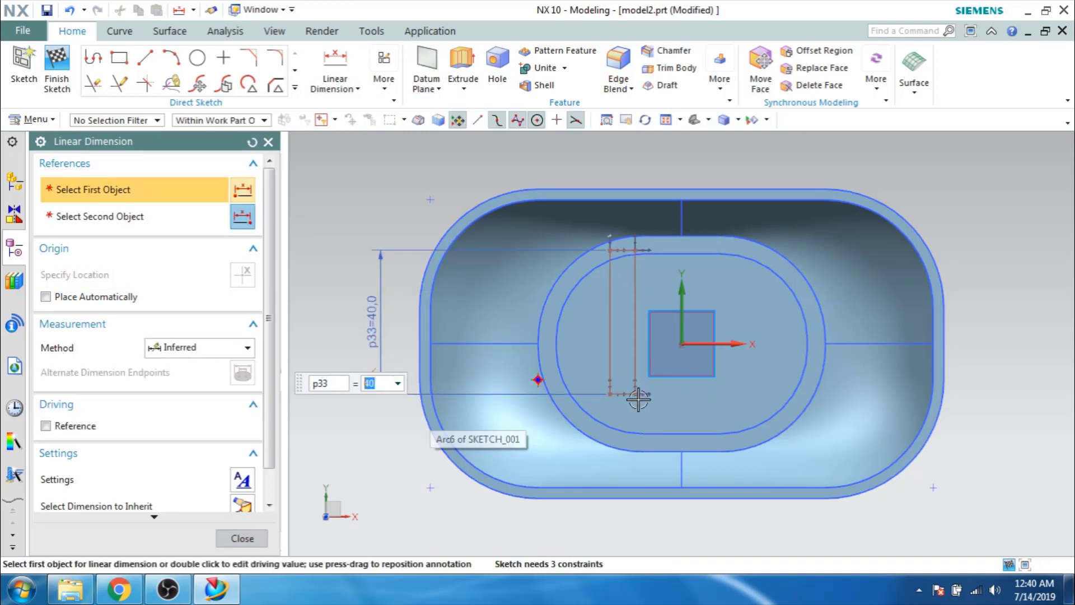
{"action": "left_click", "coordinate": [622, 394]}
{"action": "left_click", "coordinate": [619, 520]}
{"action": "type", "text": "10"}
{"action": "key", "text": "Return"}
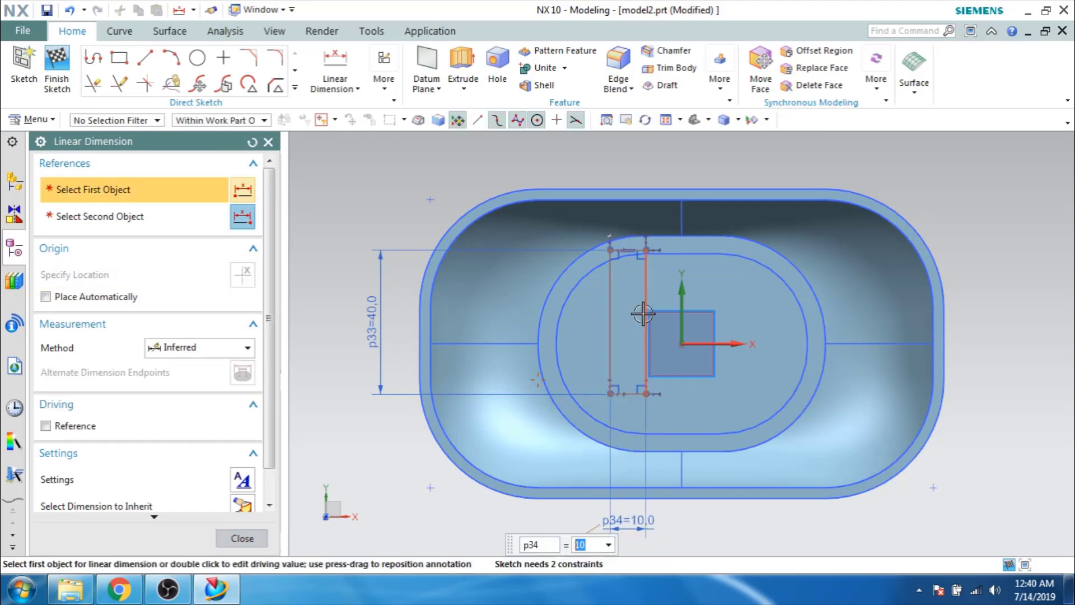
Dimension the horizontal distance from the rectangle's inner long edge to the sketch origin and set it to 20 mm.
{"action": "left_click", "coordinate": [646, 312]}
{"action": "left_click", "coordinate": [684, 343]}
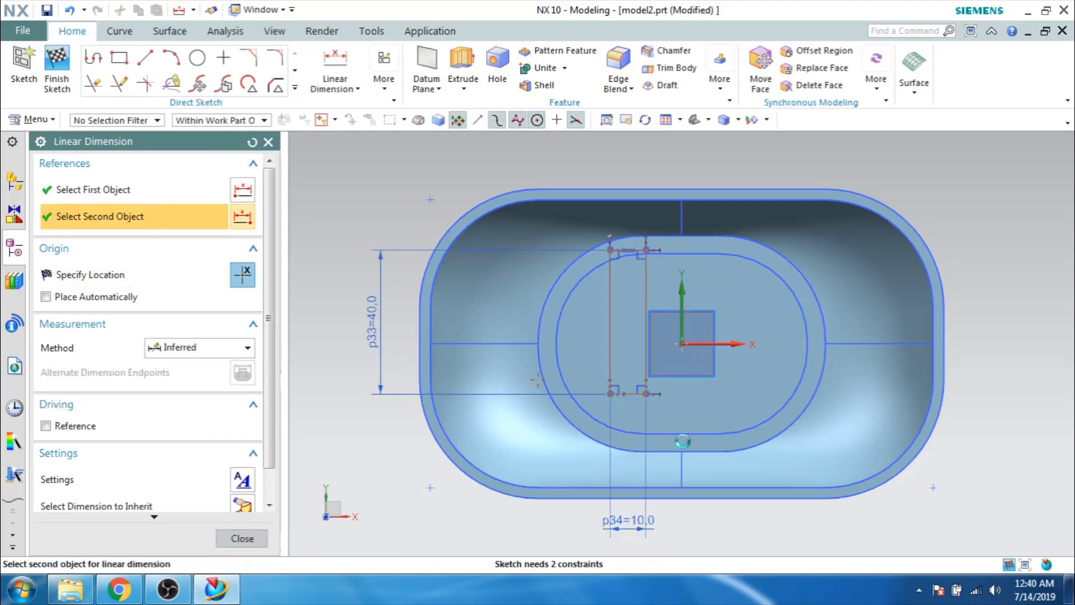
{"action": "left_click", "coordinate": [679, 519]}
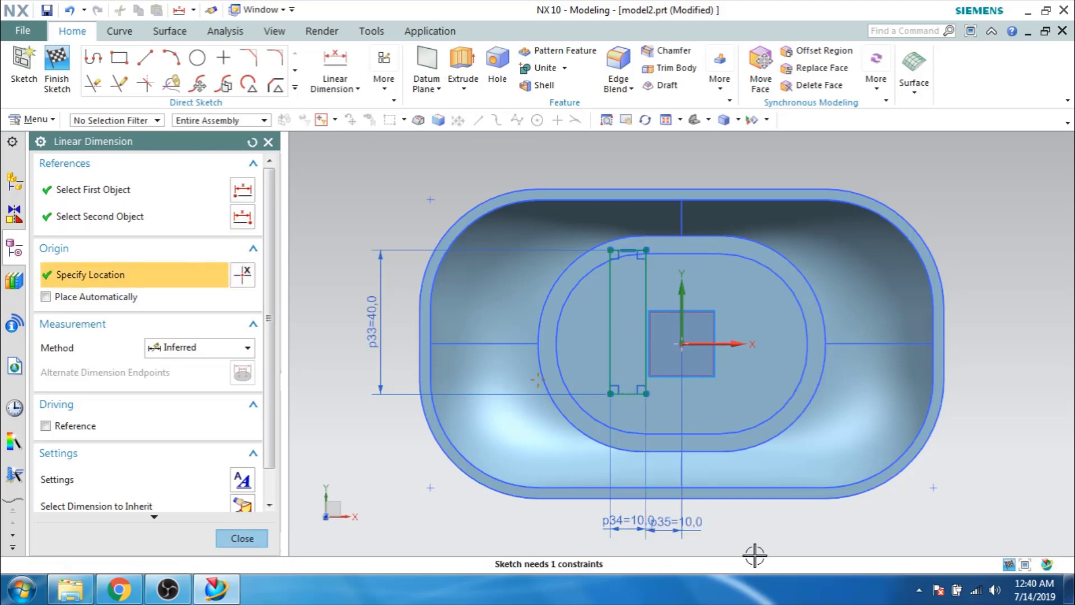
{"action": "type", "text": "20"}
{"action": "key", "text": "Return"}
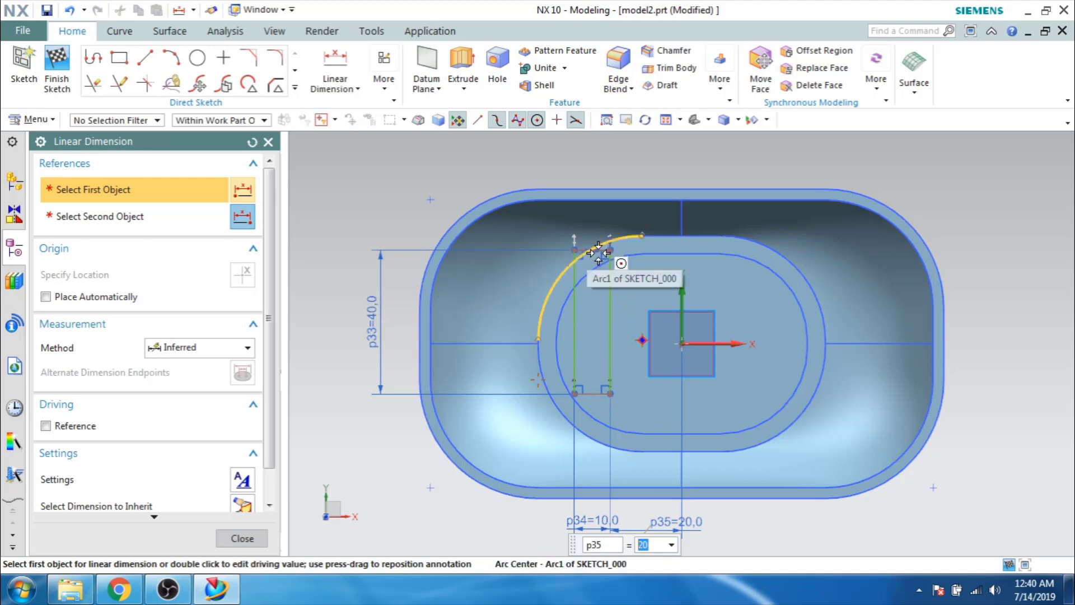
Change the rectangle's width dimension to 2 mm.
{"action": "double_click", "coordinate": [599, 526]}
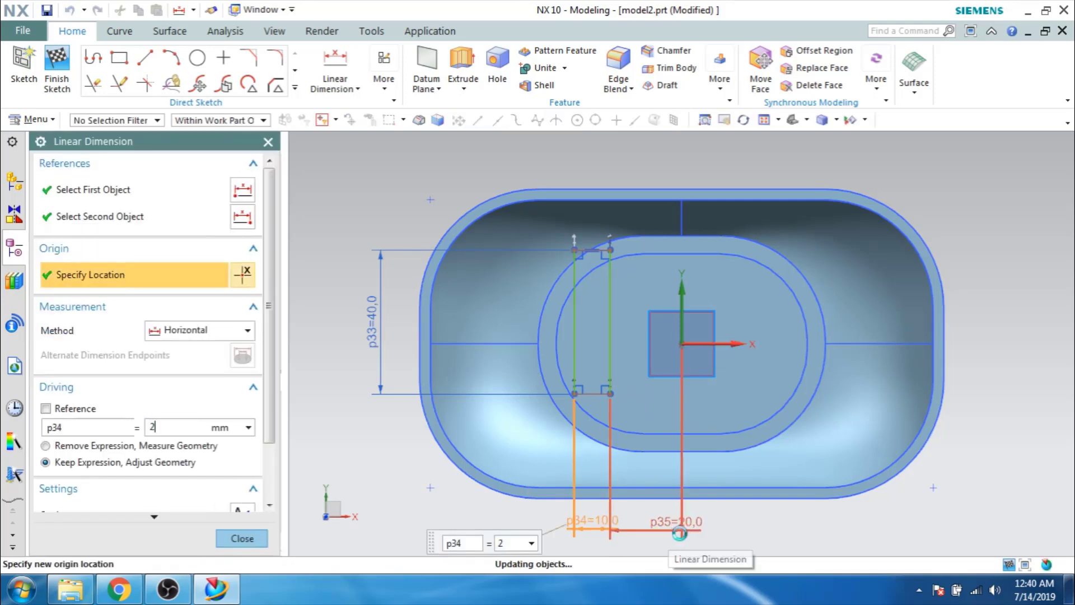
{"action": "type", "text": "2"}
{"action": "key", "text": "Return"}
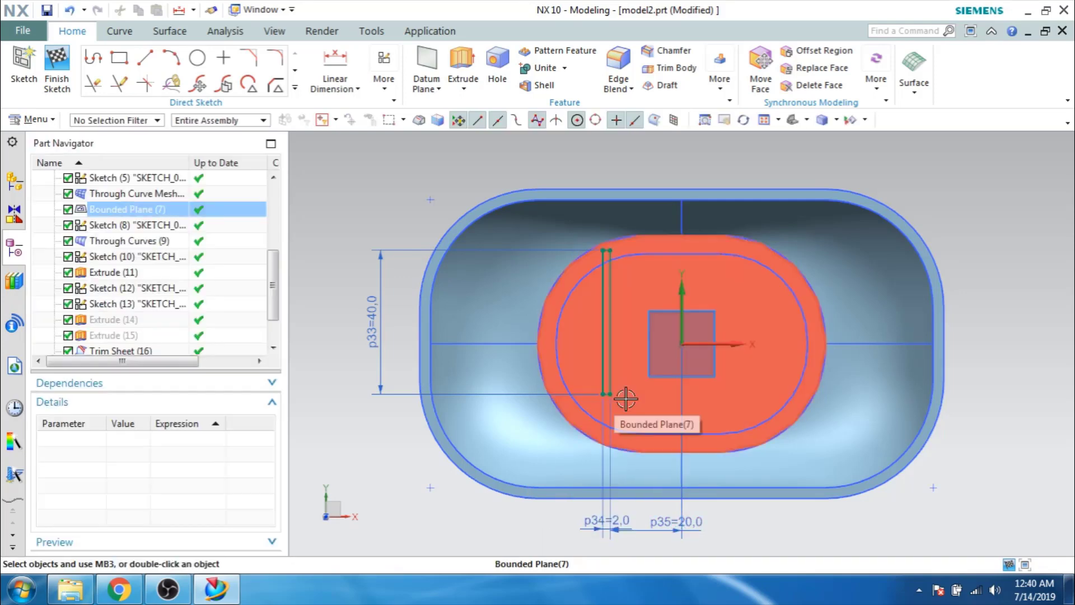
Add a vertical rapid dimension from the rectangle's lower edge to the sketch origin and set it to 20 mm.
{"action": "key", "text": "d"}
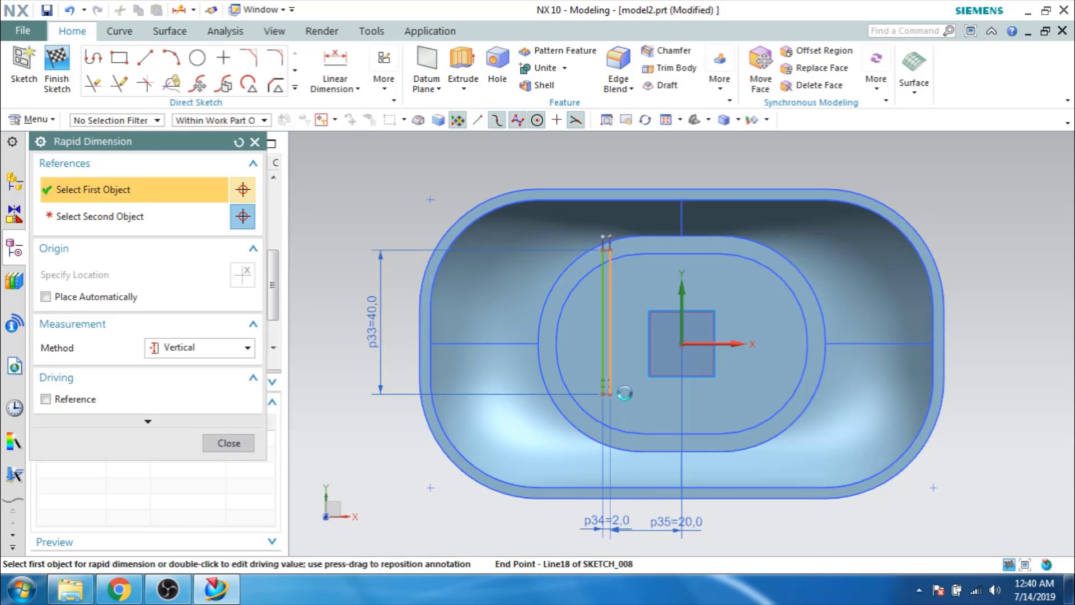
{"action": "left_click", "coordinate": [606, 394]}
{"action": "left_click", "coordinate": [683, 344]}
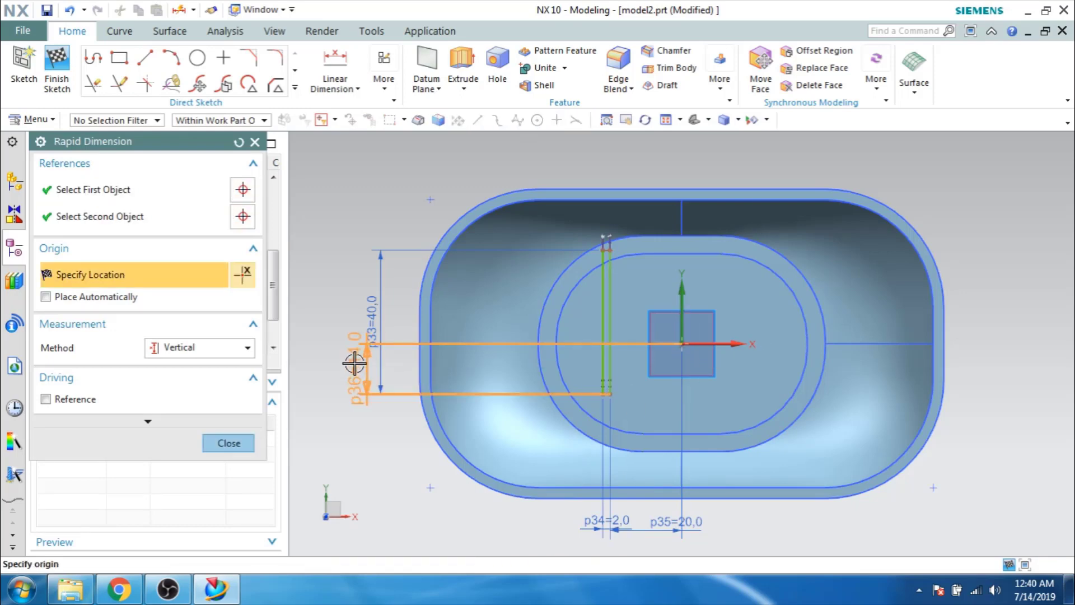
{"action": "left_click", "coordinate": [356, 364]}
{"action": "type", "text": "20"}
{"action": "key", "text": "Return"}
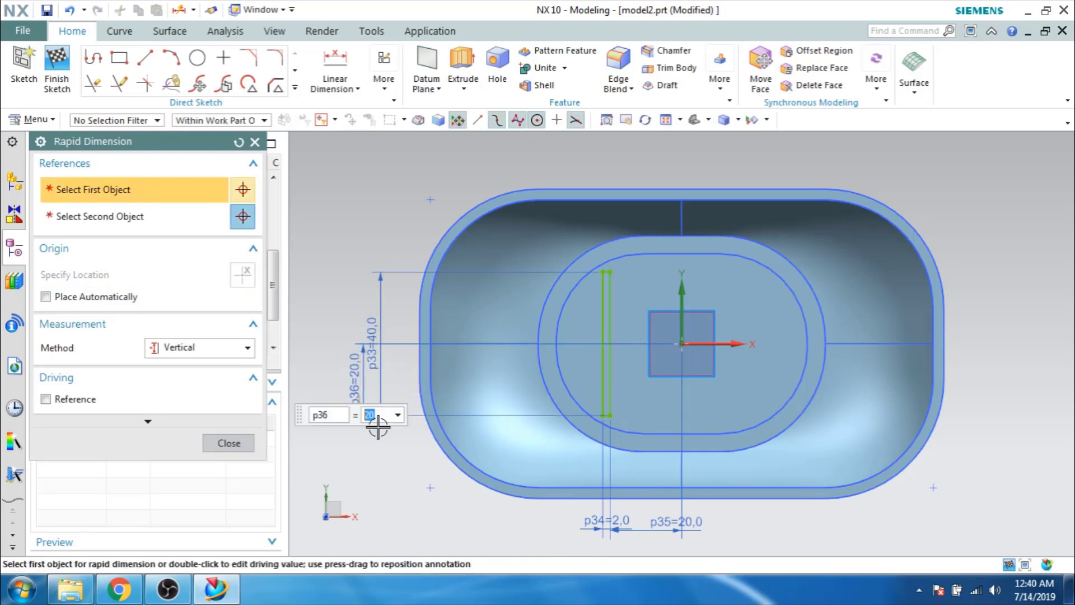
{"action": "left_click", "coordinate": [229, 442]}
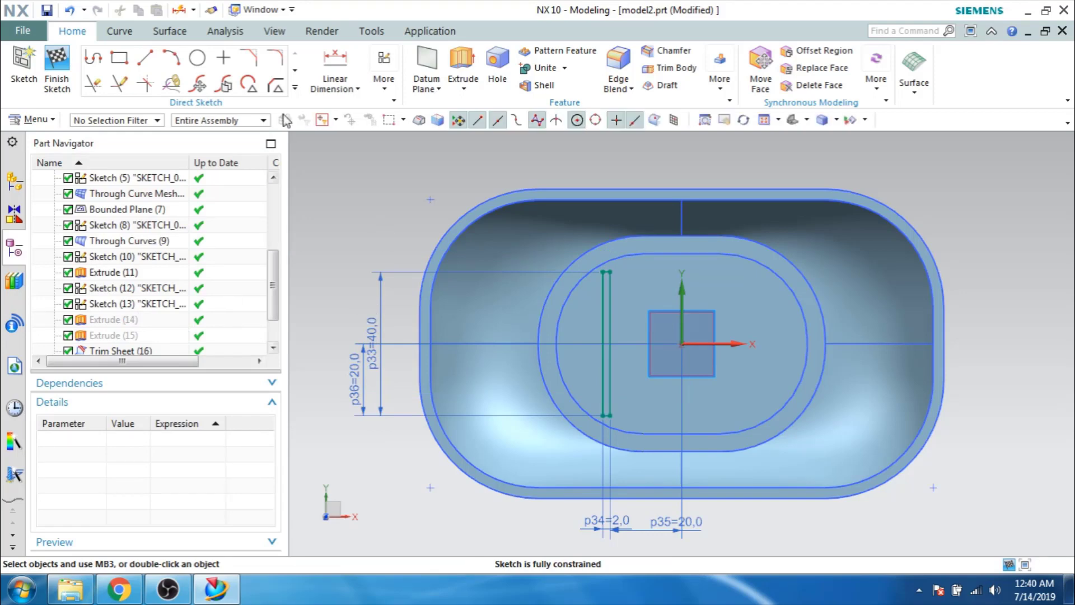
Pattern the slot rectangle linearly along the X axis with a 10 mm pitch distance and a 40 mm span distance.
{"action": "left_click", "coordinate": [294, 88]}
{"action": "left_click", "coordinate": [199, 210]}
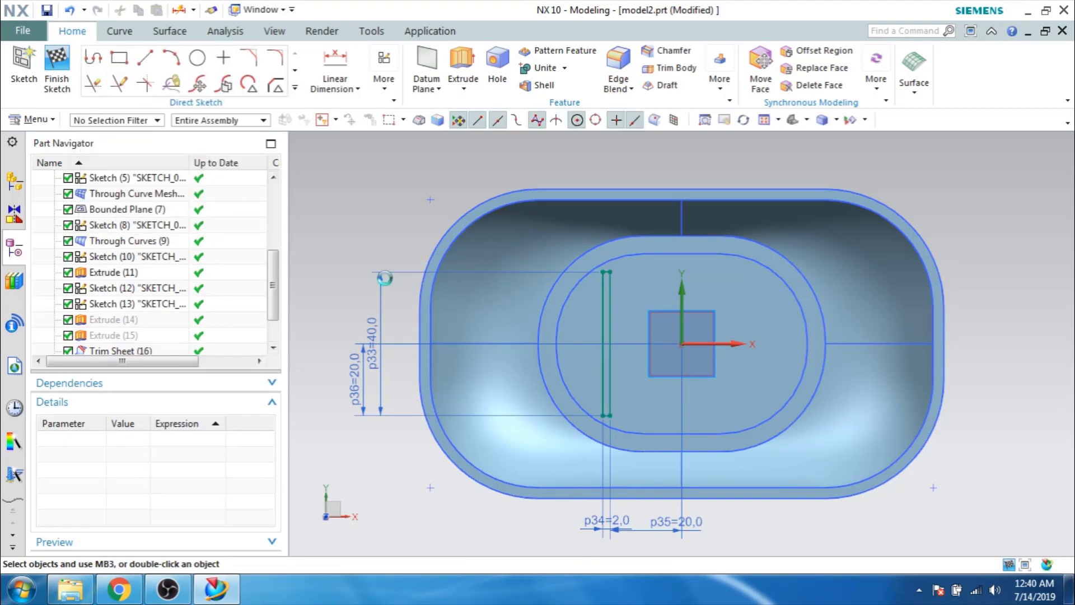
{"action": "left_click", "coordinate": [607, 330]}
{"action": "left_click", "coordinate": [180, 292]}
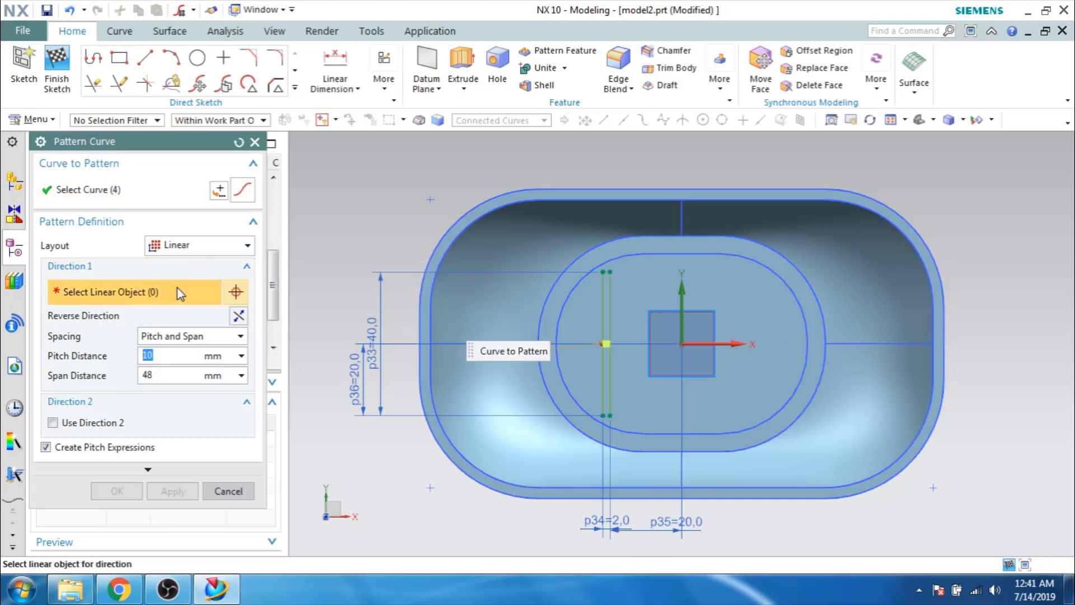
{"action": "left_click", "coordinate": [692, 351]}
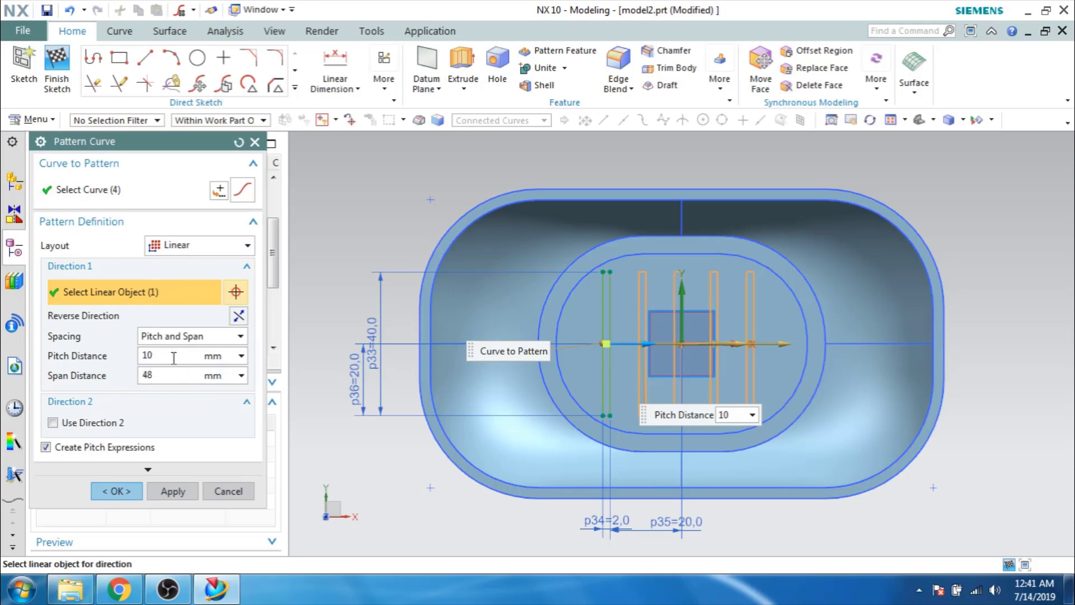
{"action": "left_click", "coordinate": [166, 377]}
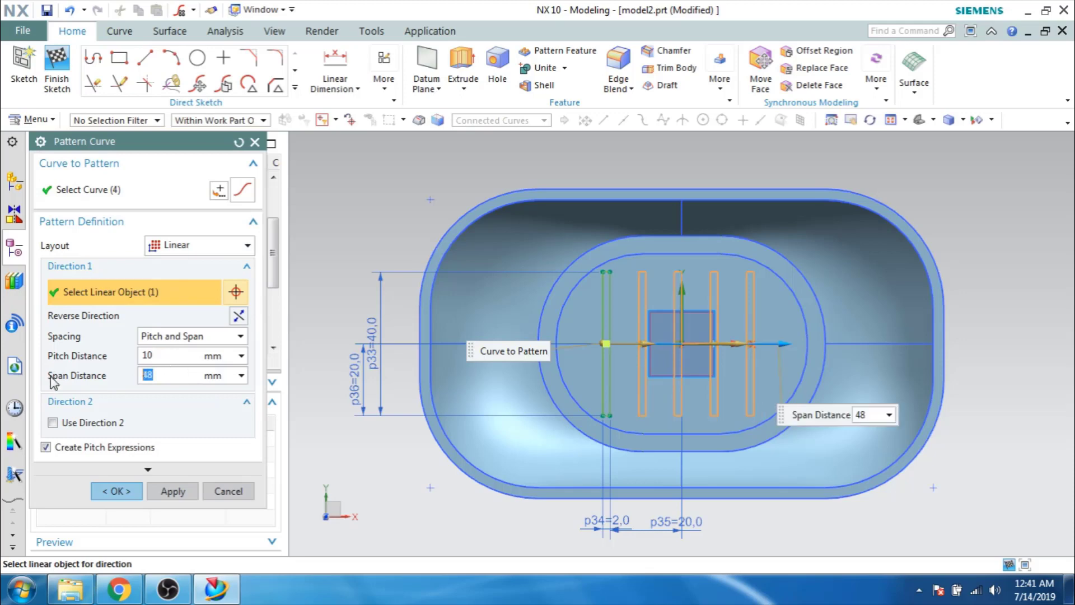
{"action": "key", "text": "Return"}
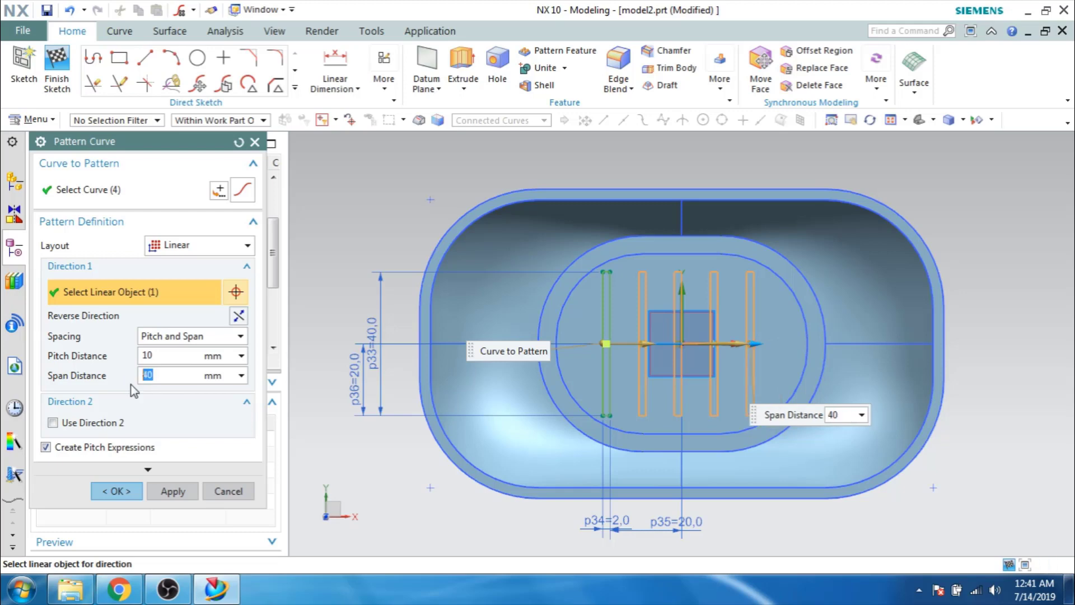
{"action": "left_click", "coordinate": [116, 491]}
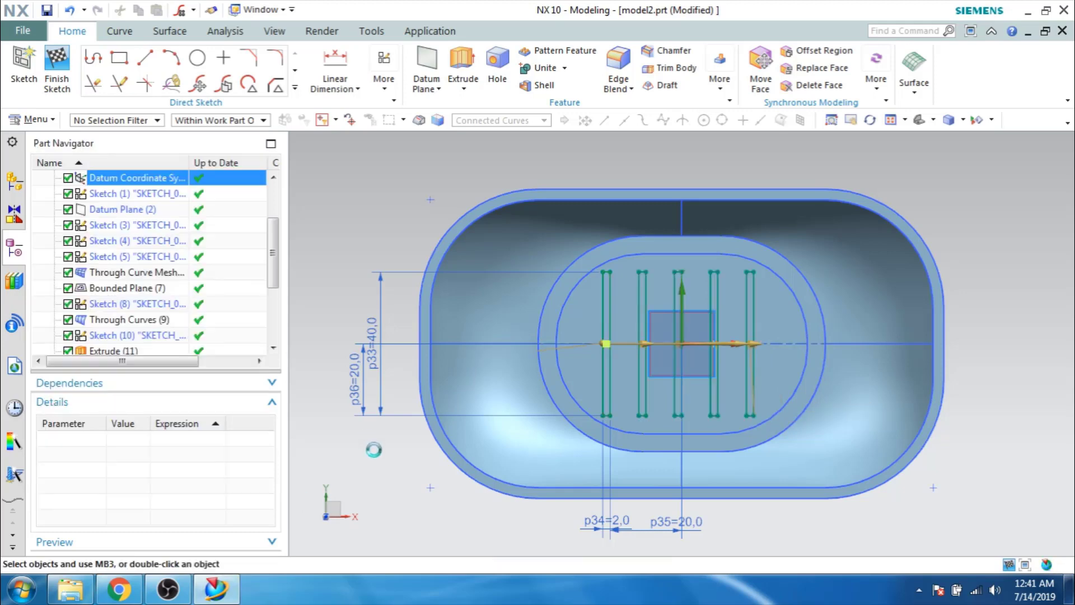
Finish the sketch of the patterned slot rectangles.
{"action": "middle_click_drag", "start_coordinate": [361, 363], "coordinate": [467, 361]}
{"action": "left_click", "coordinate": [57, 67]}
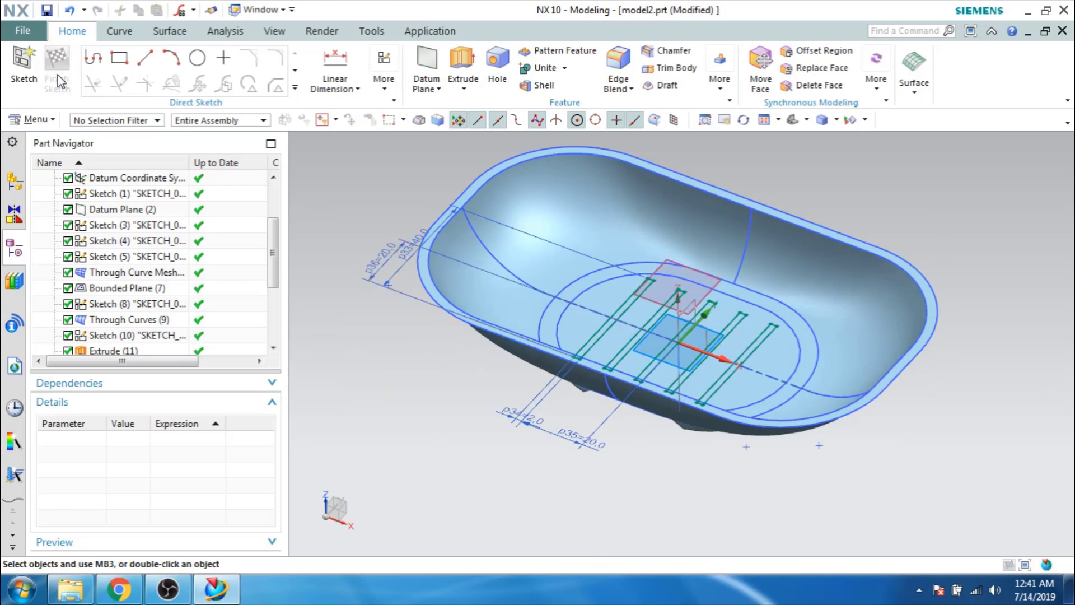
{"action": "mouse_move", "coordinate": [406, 200]}
{"action": "middle_mouse_down", "text": "shift"}
{"action": "mouse_move", "coordinate": [403, 286]}
{"action": "mouse_move", "coordinate": [361, 240]}
{"action": "middle_mouse_up", "text": "shift"}
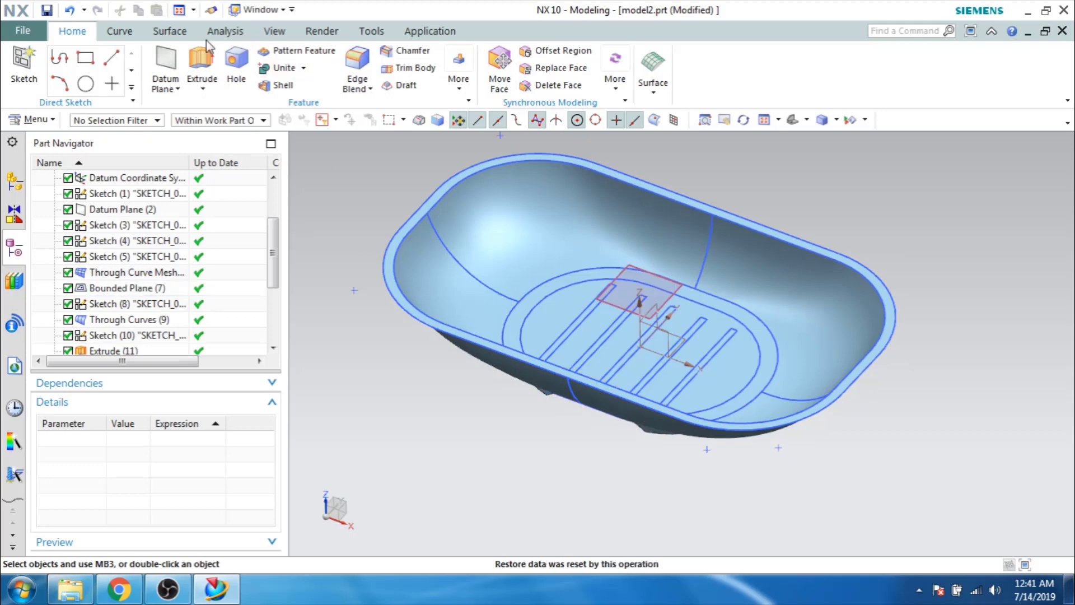
Trim the flat base sheet with the five slot rectangles as boundaries, keeping the region around the slots.
{"action": "left_click", "coordinate": [185, 35]}
{"action": "left_click", "coordinate": [515, 56]}
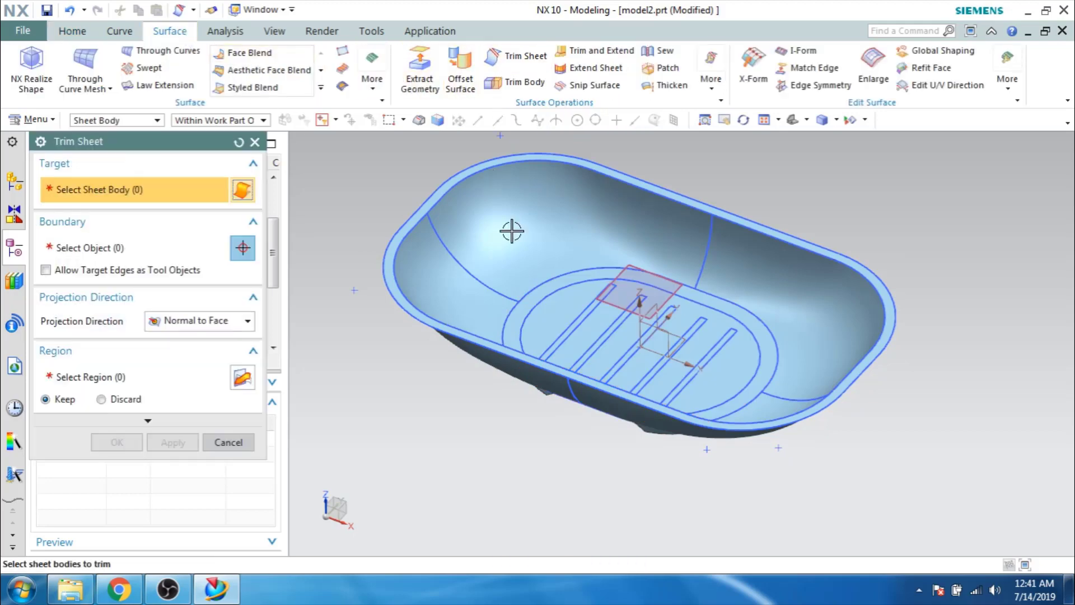
{"action": "left_click", "coordinate": [547, 312]}
{"action": "left_click", "coordinate": [149, 249]}
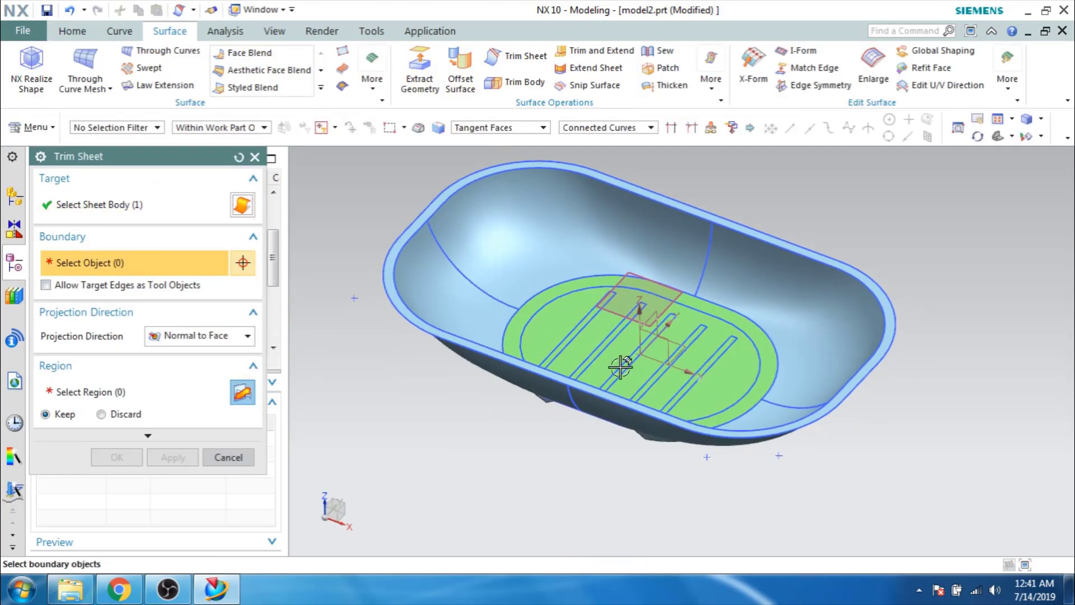
{"action": "left_click", "coordinate": [594, 336]}
{"action": "left_click", "coordinate": [636, 385]}
{"action": "left_click", "coordinate": [668, 395]}
{"action": "left_click", "coordinate": [681, 399]}
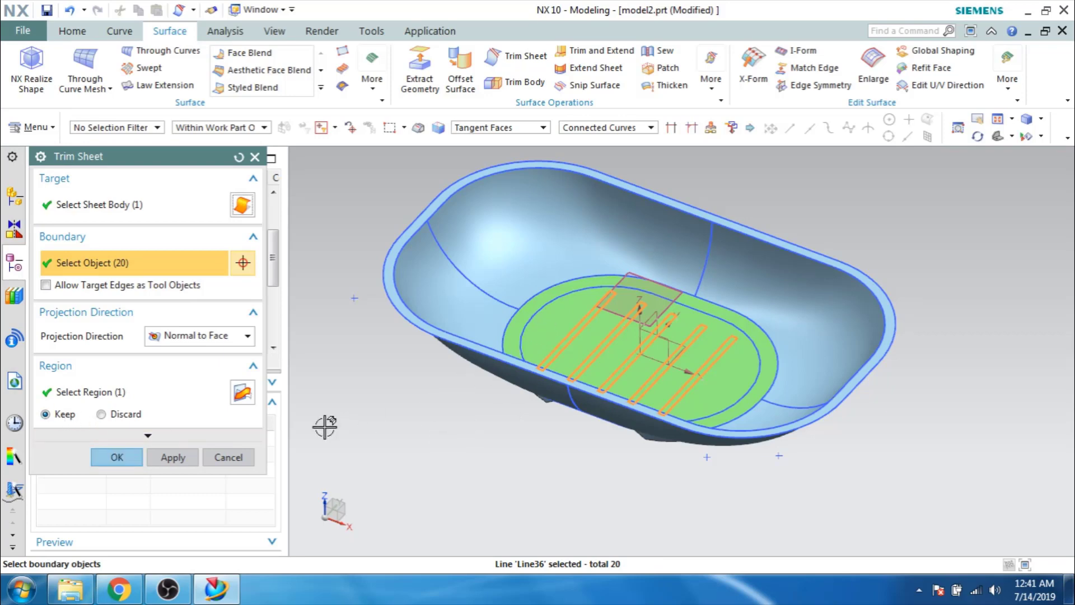
{"action": "left_click", "coordinate": [116, 457]}
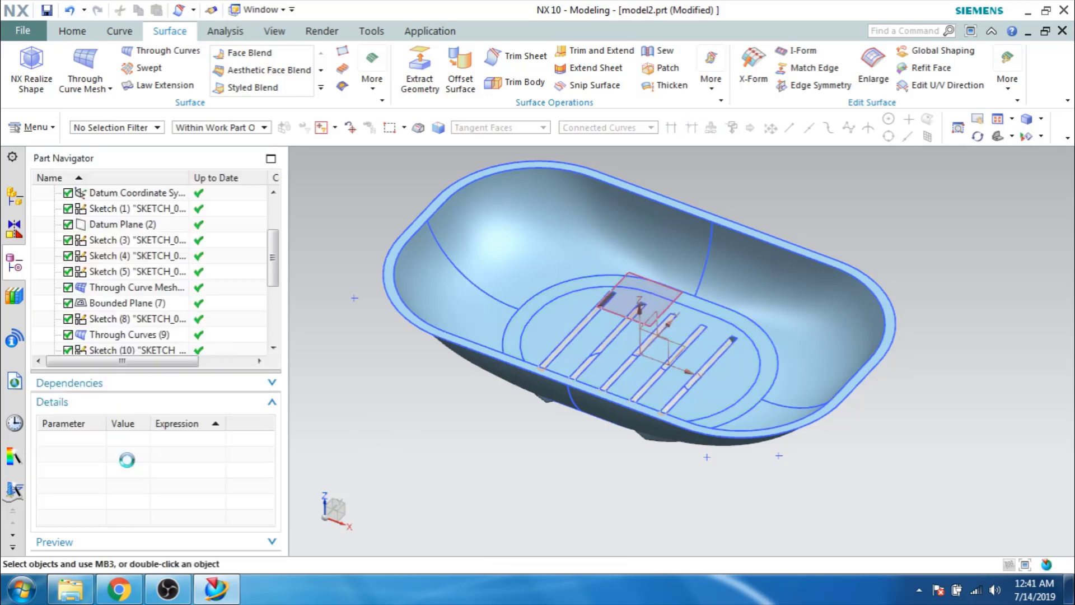
Sew the rim and slotted base sheets to the bowl sheet.
{"action": "scroll", "coordinate": [564, 370], "scroll_direction": "up", "scroll_amount": 2}
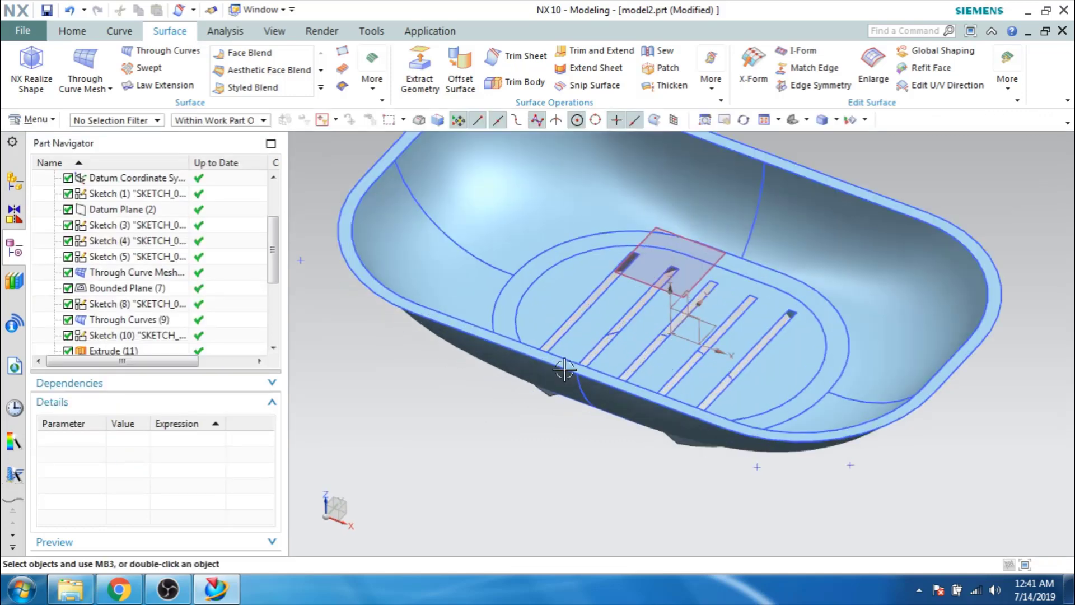
{"action": "scroll", "coordinate": [421, 414], "scroll_direction": "down", "scroll_amount": 3}
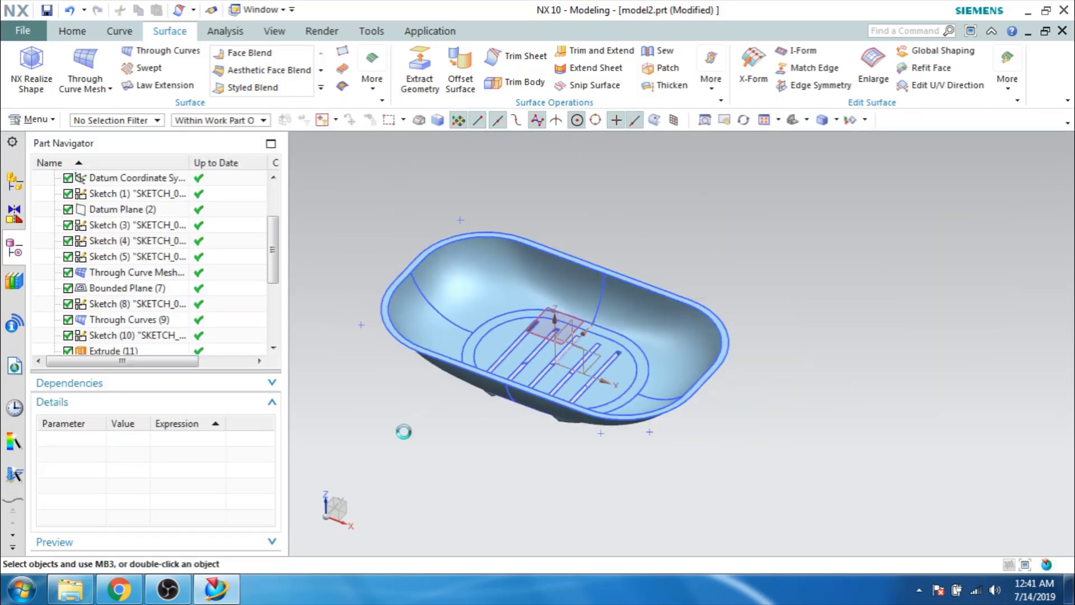
{"action": "scroll", "coordinate": [426, 426], "scroll_direction": "up", "scroll_amount": 2}
{"action": "middle_click_drag", "start_coordinate": [441, 423], "coordinate": [423, 382]}
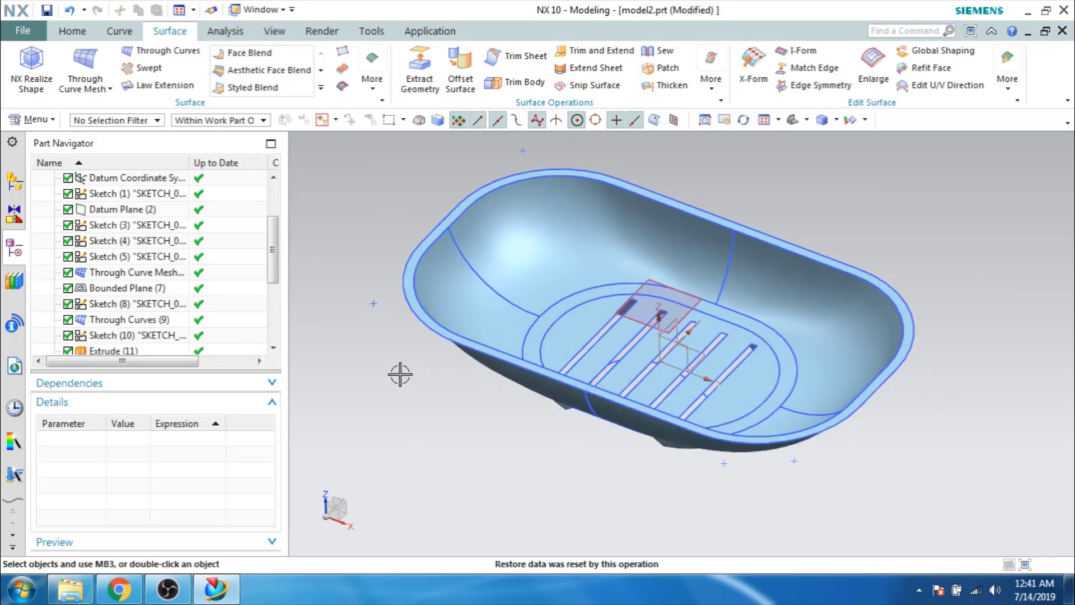
{"action": "left_click", "coordinate": [400, 374]}
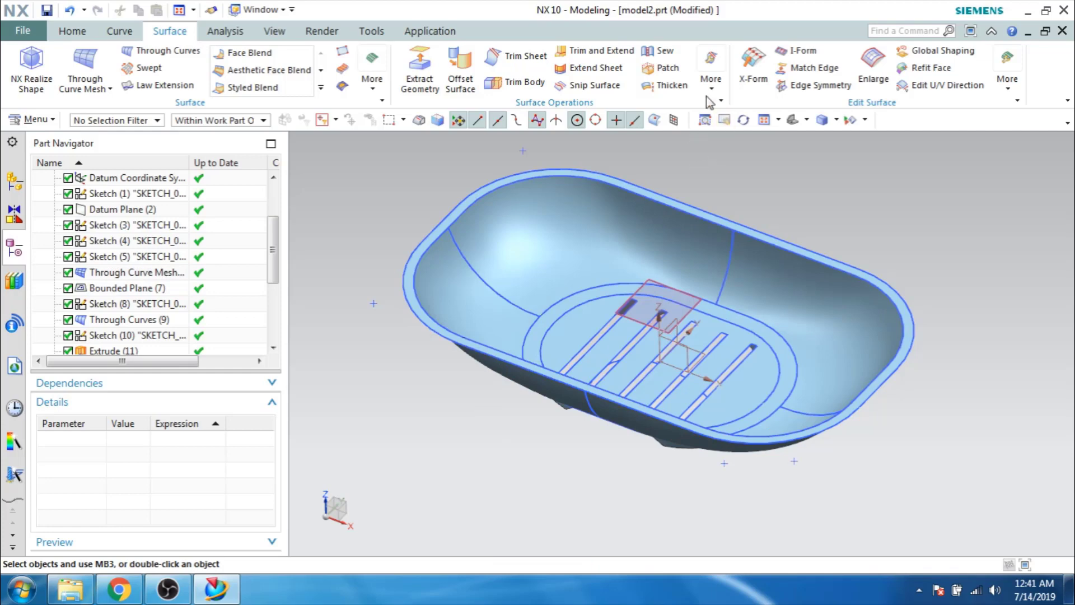
{"action": "left_click", "coordinate": [656, 52]}
{"action": "left_click", "coordinate": [462, 204]}
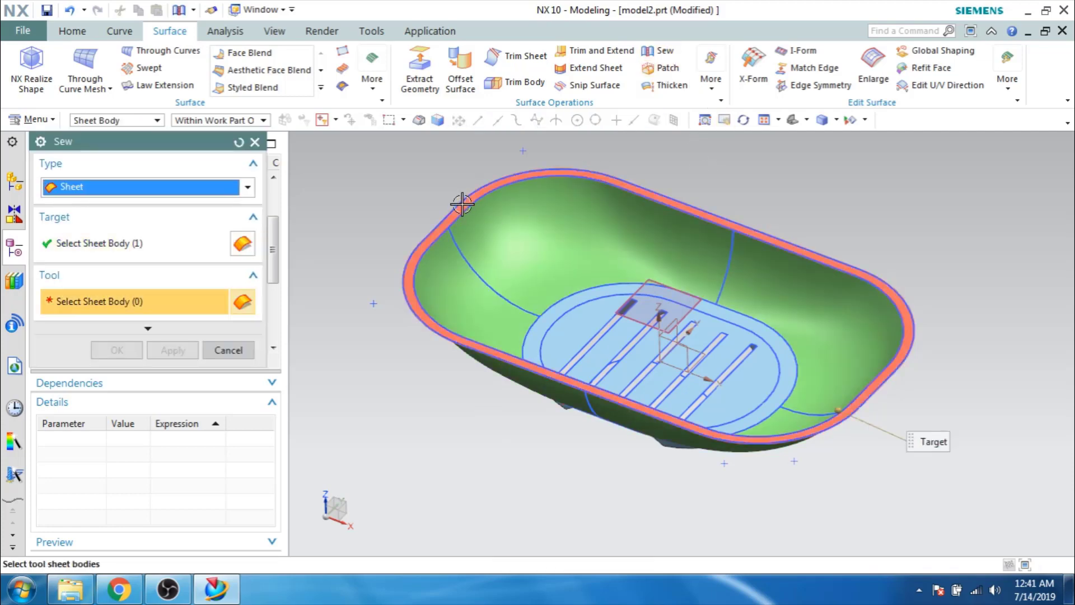
{"action": "left_click", "coordinate": [462, 204]}
{"action": "left_click", "coordinate": [579, 320]}
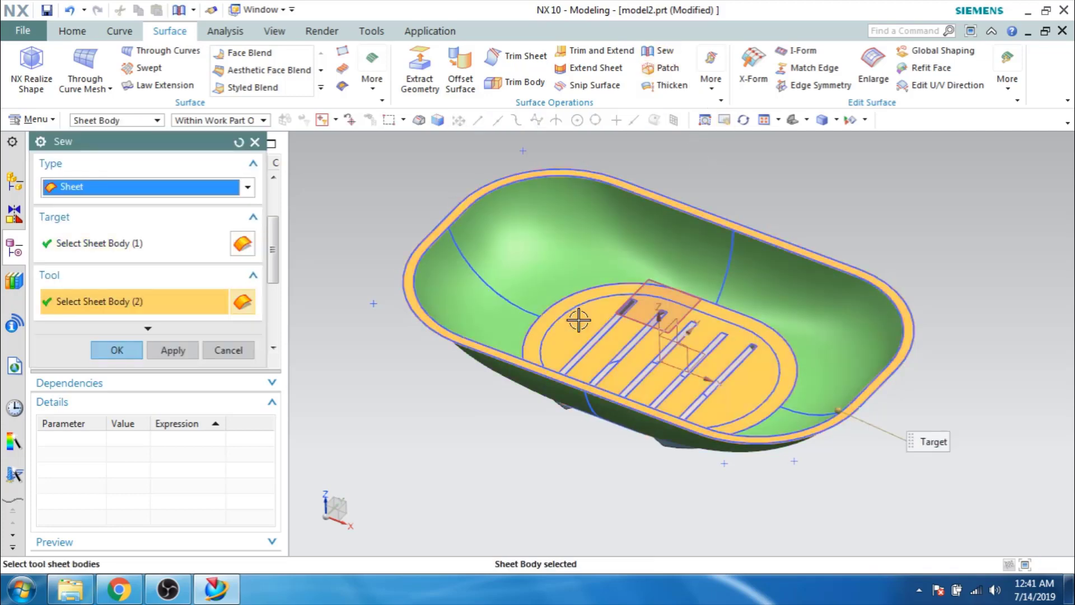
{"action": "left_click", "coordinate": [114, 349]}
Hide the datum plane above the slotted base.
{"action": "middle_click_drag", "start_coordinate": [360, 336], "coordinate": [426, 320]}
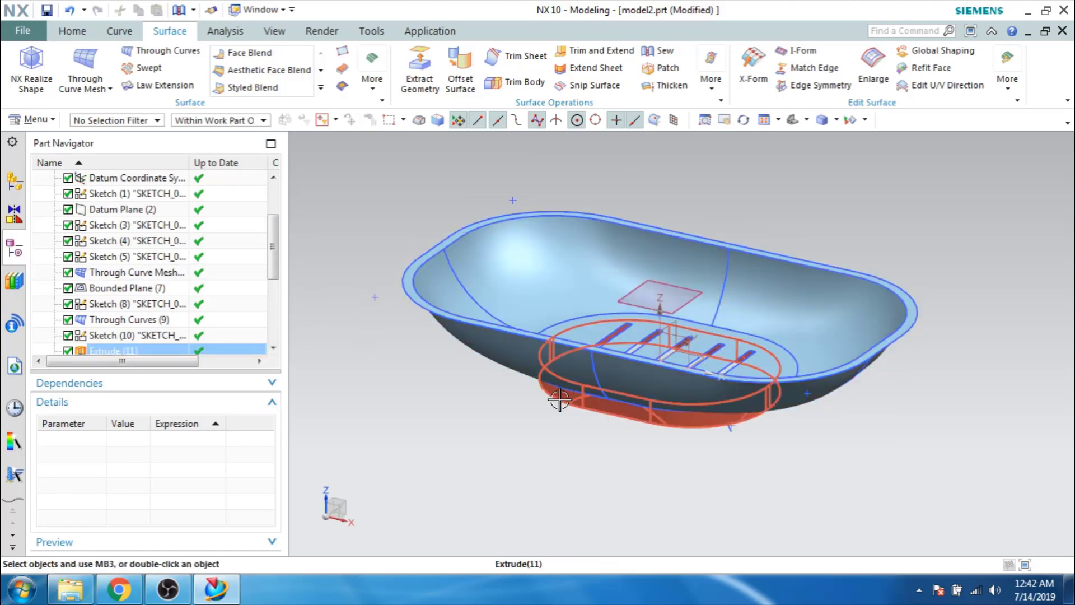
{"action": "middle_click_drag", "start_coordinate": [439, 389], "coordinate": [420, 402]}
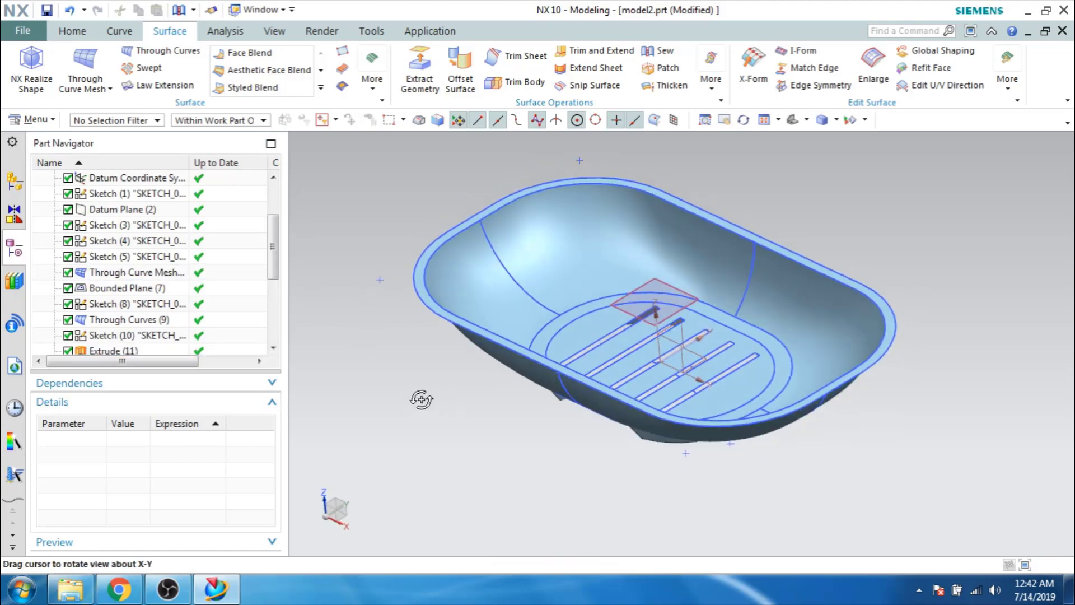
{"action": "scroll", "coordinate": [107, 291], "scroll_direction": "up", "scroll_amount": 2}
{"action": "right_click", "coordinate": [107, 282]}
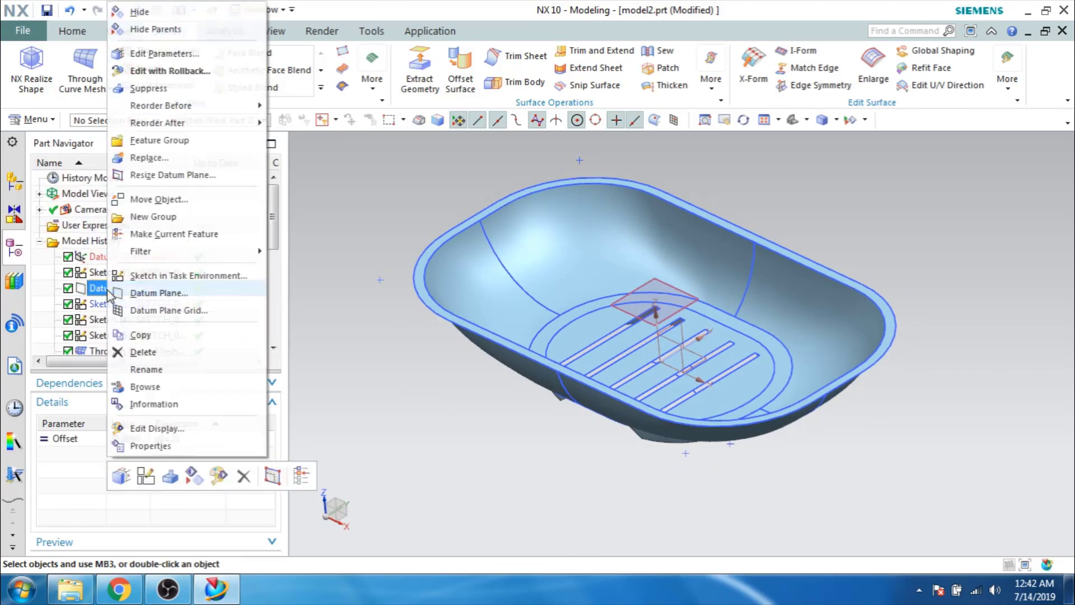
{"action": "left_click", "coordinate": [150, 14]}
{"action": "key", "text": "ctrl+f"}
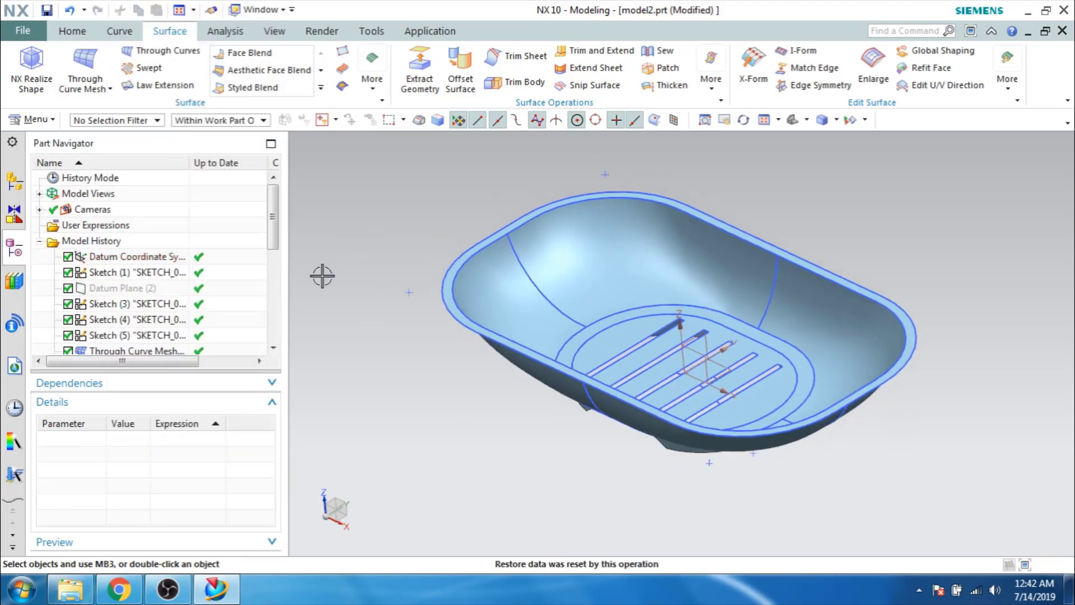
{"action": "middle_click_drag", "start_coordinate": [379, 293], "coordinate": [388, 294]}
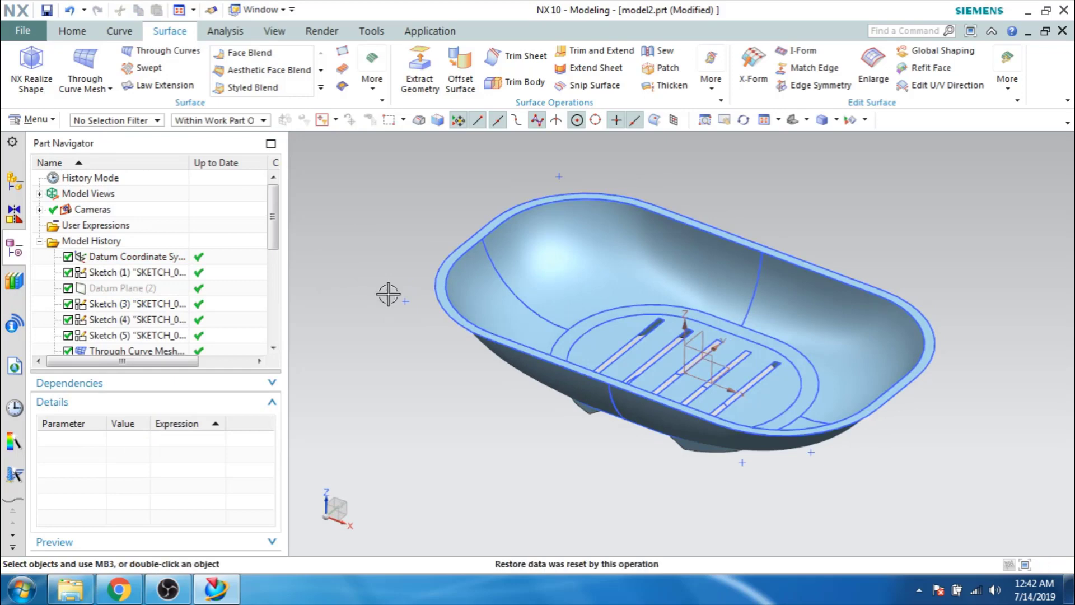
Thicken the three faces of the sewn bowl outward with a 1 mm first offset and a 0 mm second offset.
{"action": "left_click", "coordinate": [73, 31]}
{"action": "left_click", "coordinate": [459, 70]}
{"action": "left_click", "coordinate": [473, 292]}
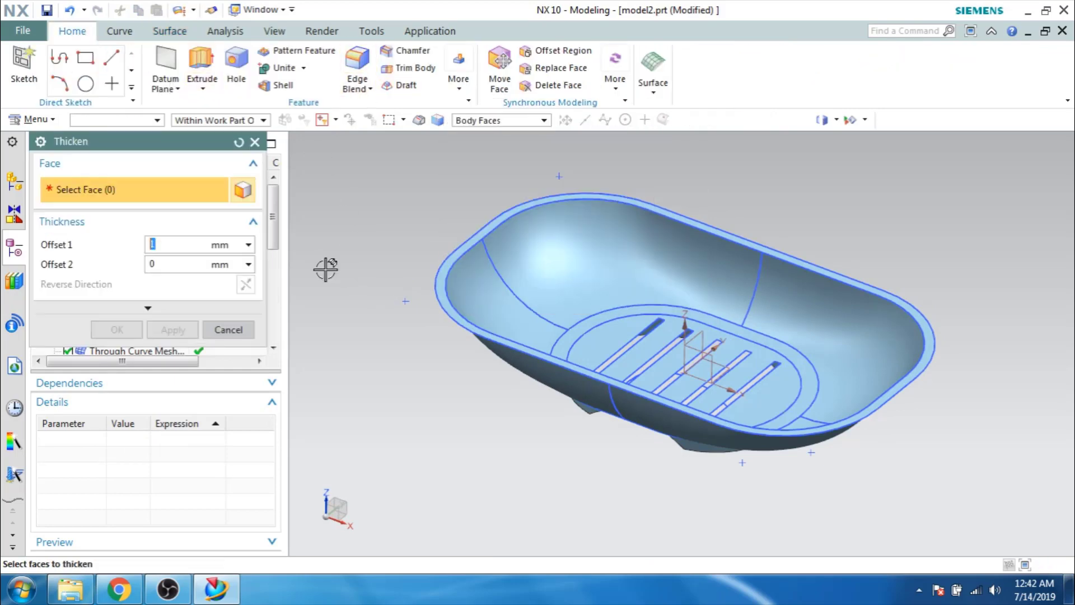
{"action": "left_click", "coordinate": [553, 264]}
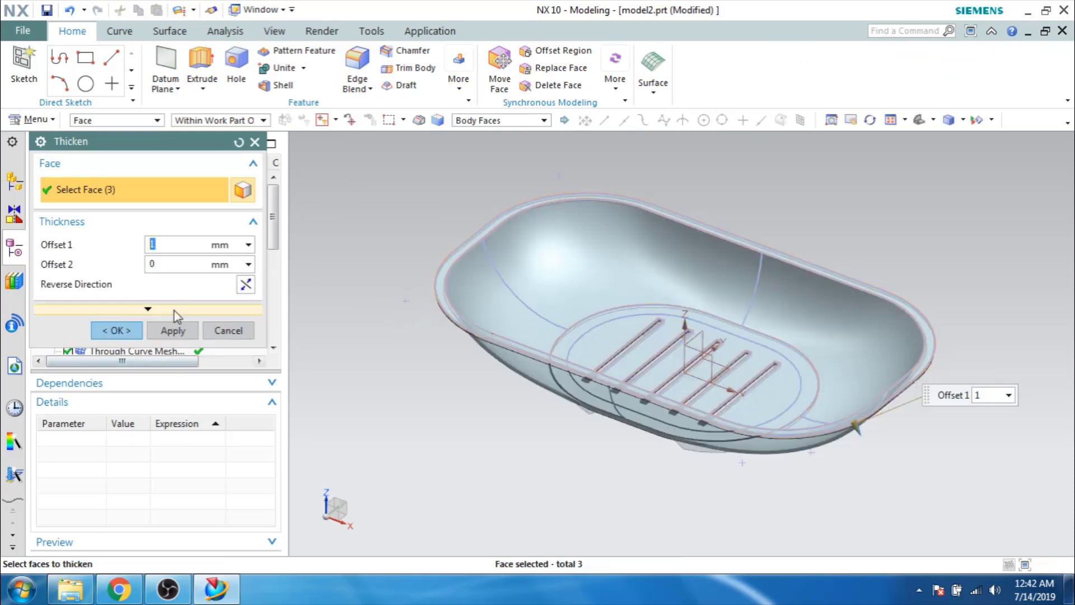
{"action": "left_click", "coordinate": [244, 284]}
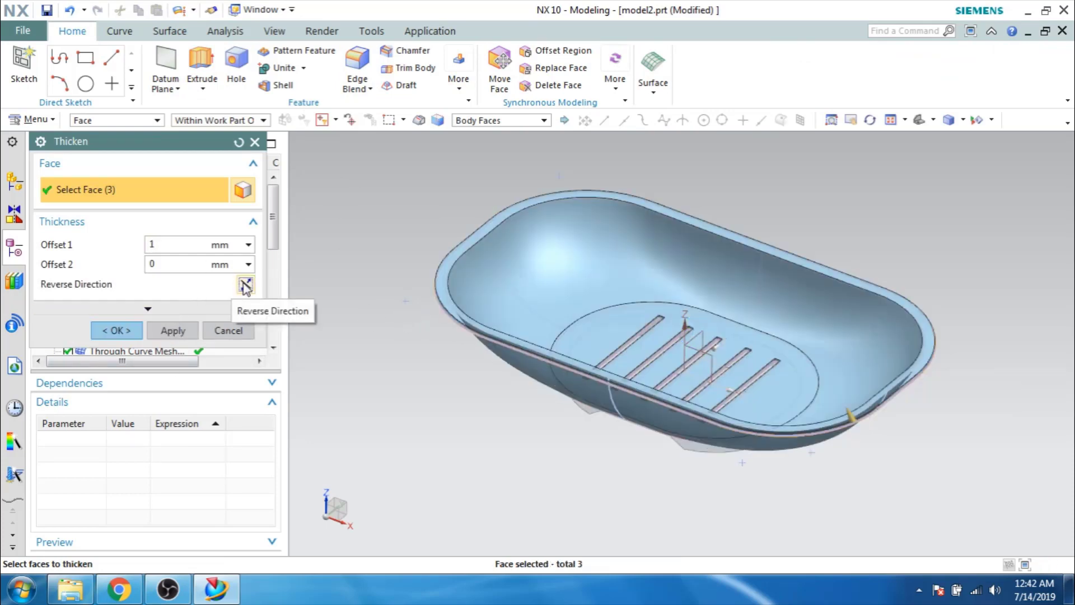
{"action": "left_click", "coordinate": [245, 285]}
{"action": "left_click", "coordinate": [115, 329]}
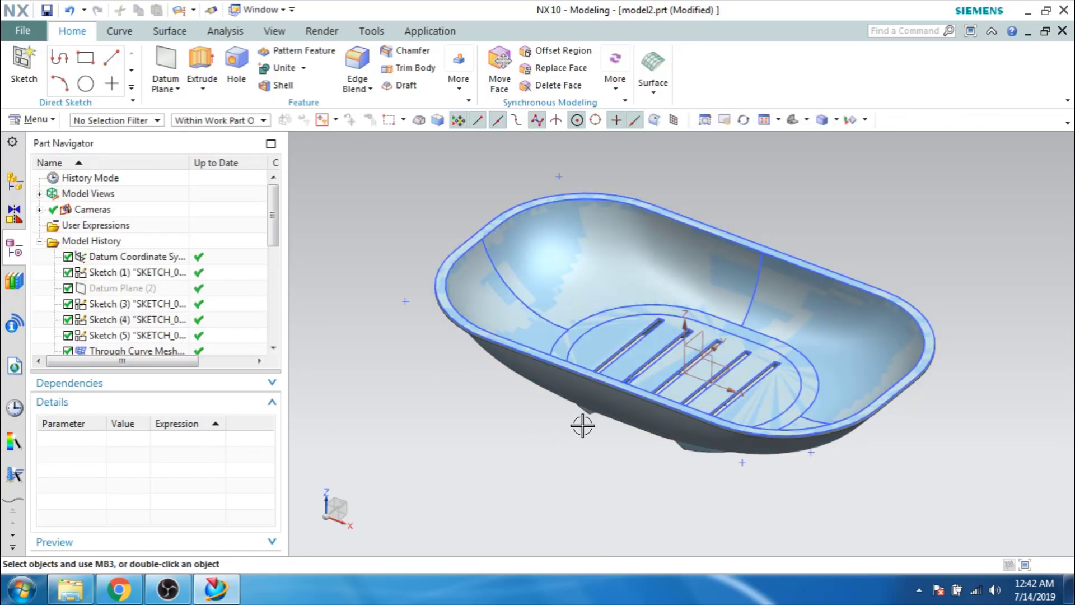
Thicken the eight faces of the foot ring sheet with a 1 mm first offset and a 0 mm second offset.
{"action": "left_click", "coordinate": [579, 421]}
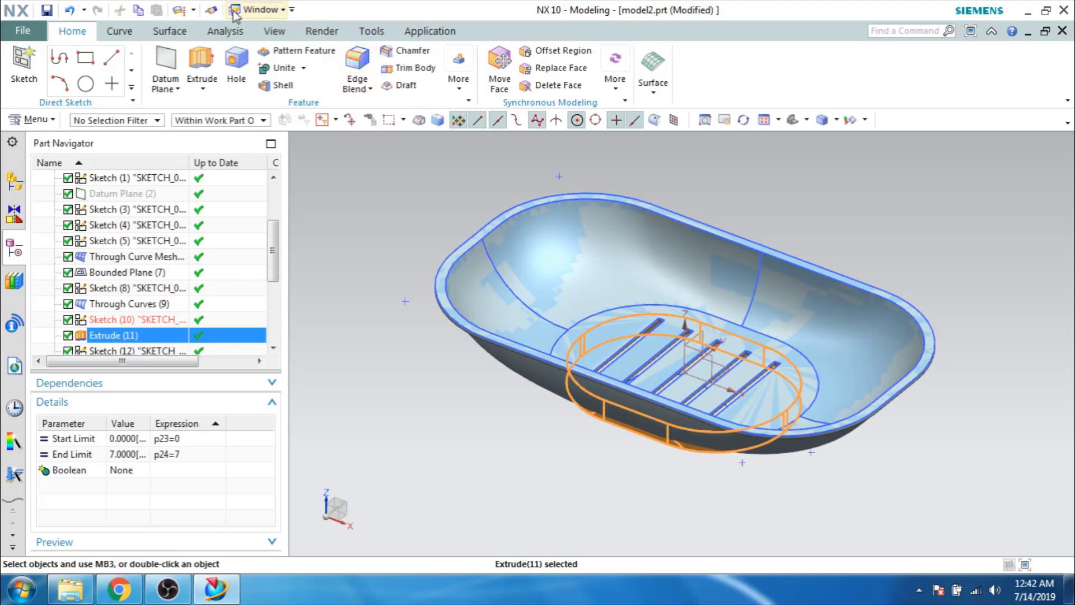
{"action": "left_click", "coordinate": [179, 10]}
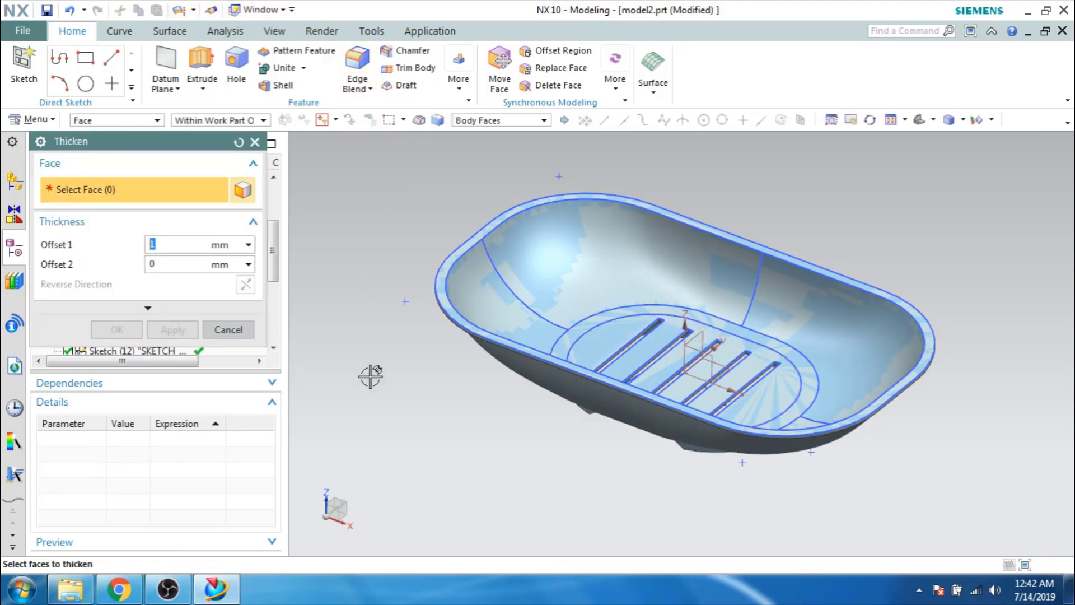
{"action": "left_click", "coordinate": [580, 418]}
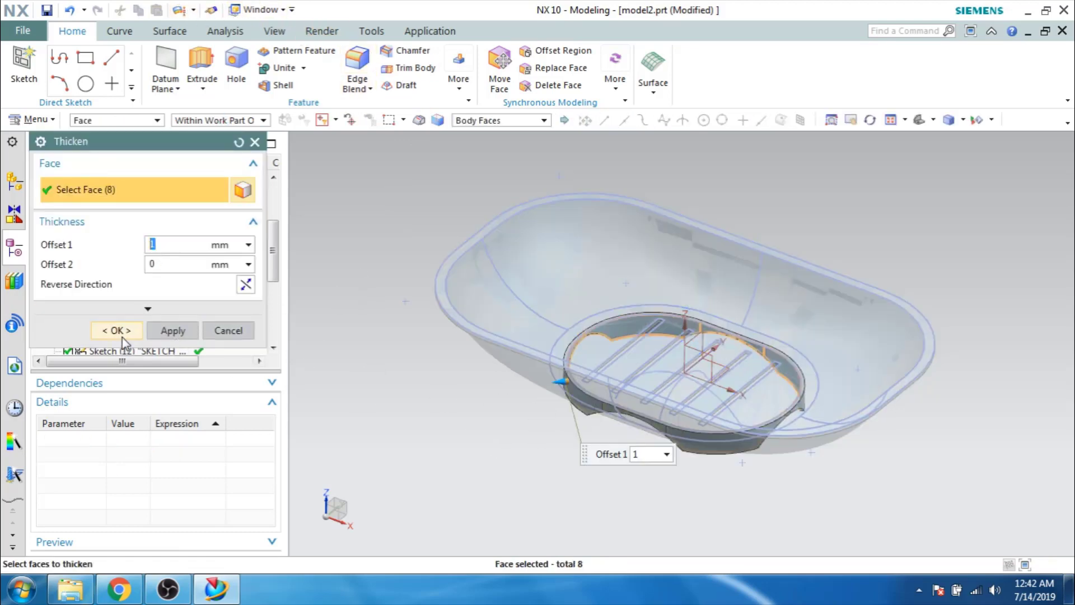
{"action": "left_click", "coordinate": [120, 330]}
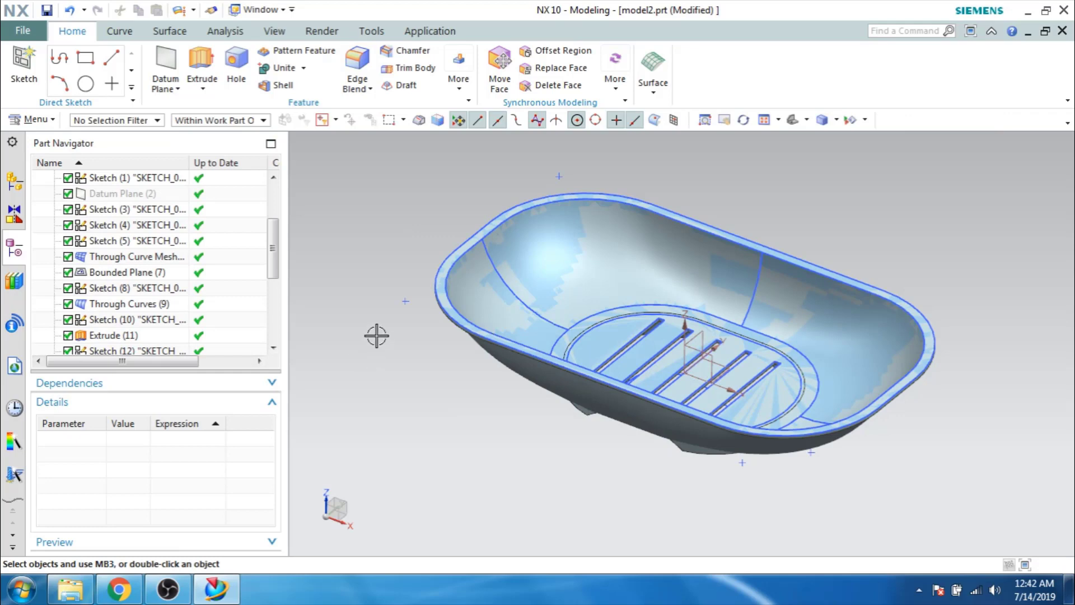
Unite the thickened bowl as target with the thickened foot ring as tool.
{"action": "left_click", "coordinate": [271, 288]}
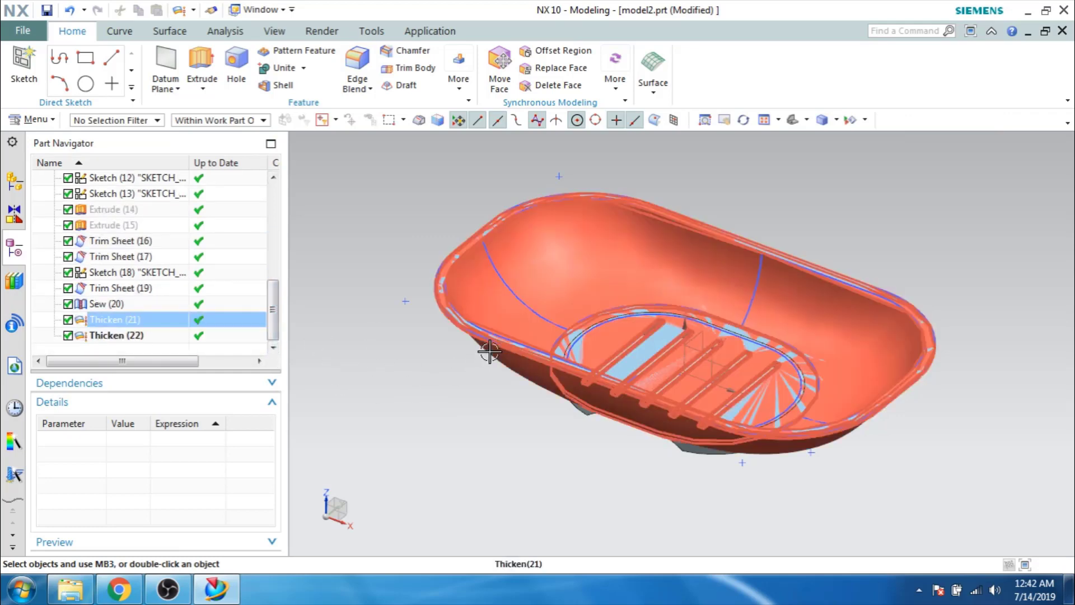
{"action": "left_click", "coordinate": [284, 68]}
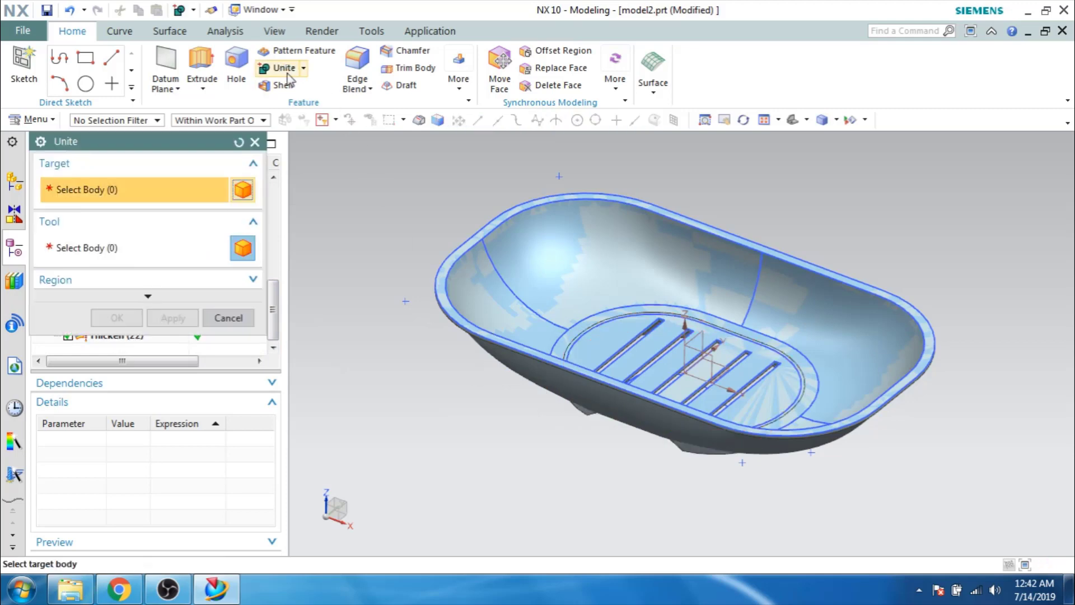
{"action": "left_click_drag", "start_coordinate": [166, 143], "coordinate": [381, 85]}
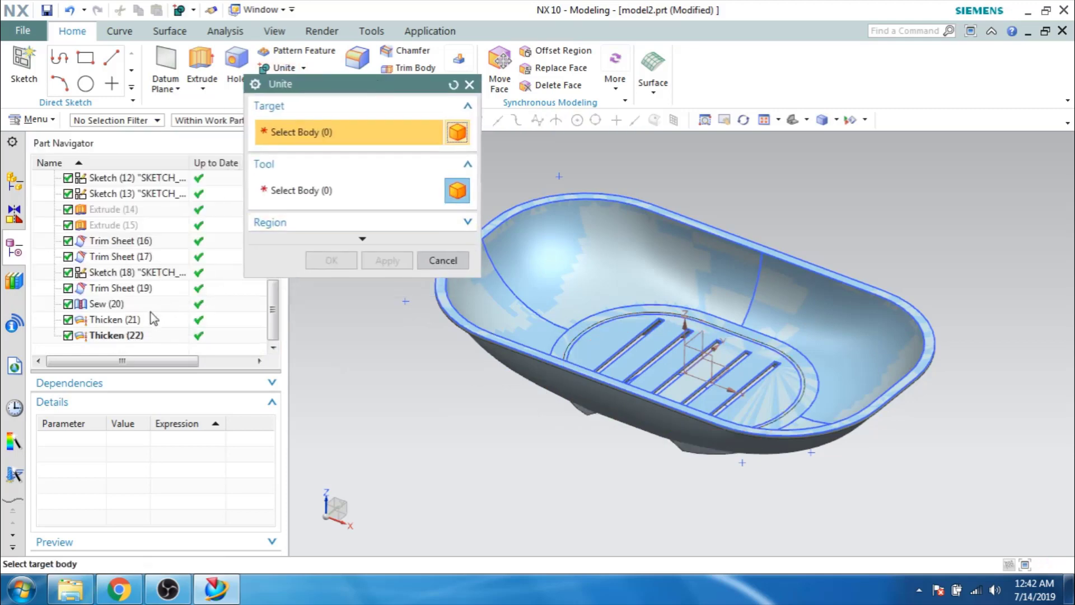
{"action": "left_click", "coordinate": [135, 335]}
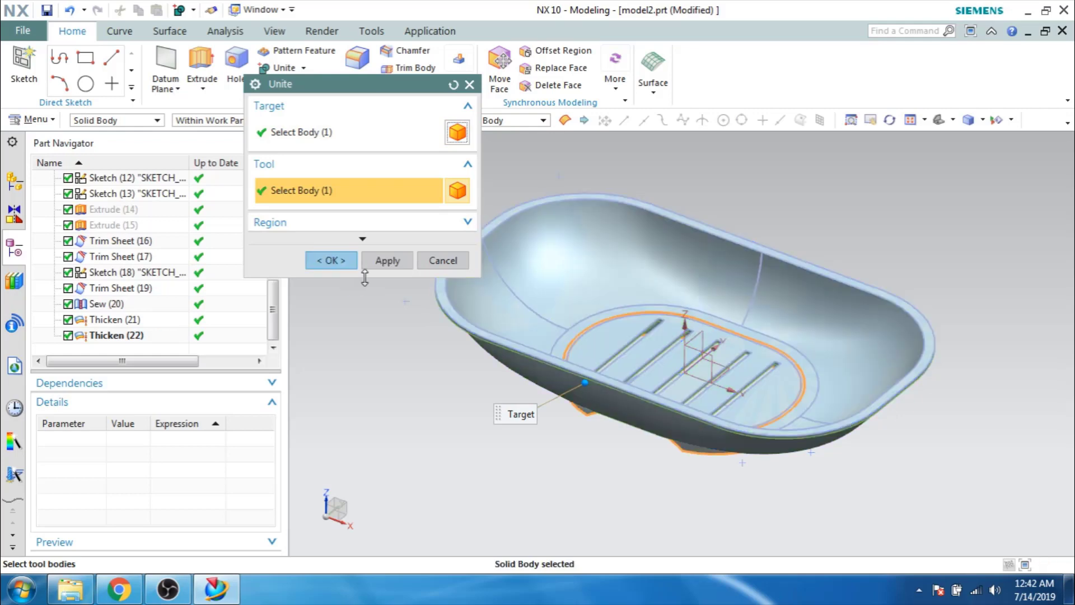
{"action": "left_click", "coordinate": [350, 266]}
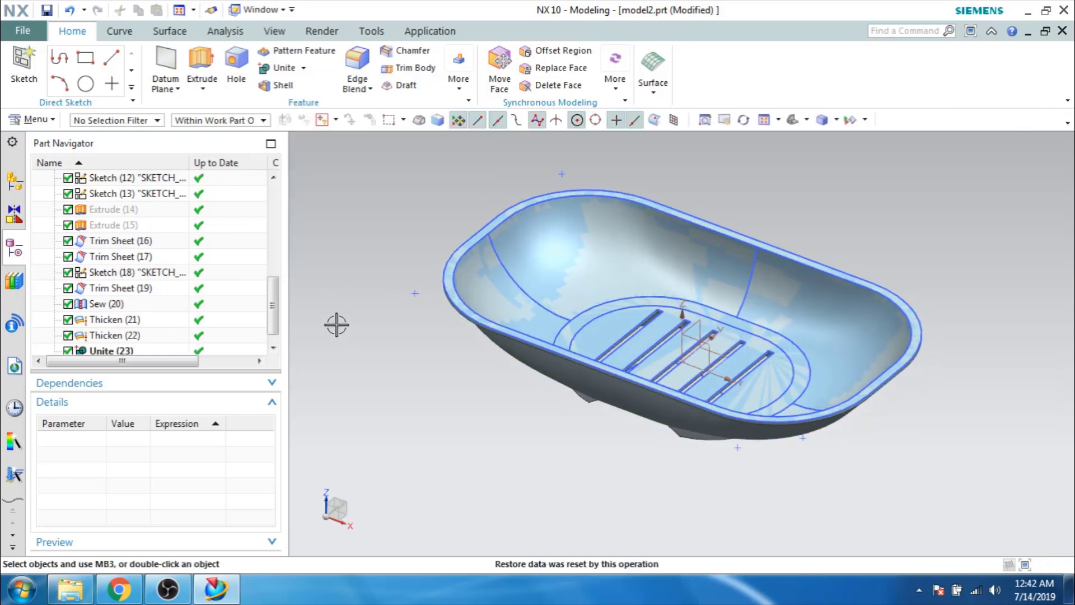
Hide all objects and show only the solid bodies.
{"action": "key", "text": "ctrl+w"}
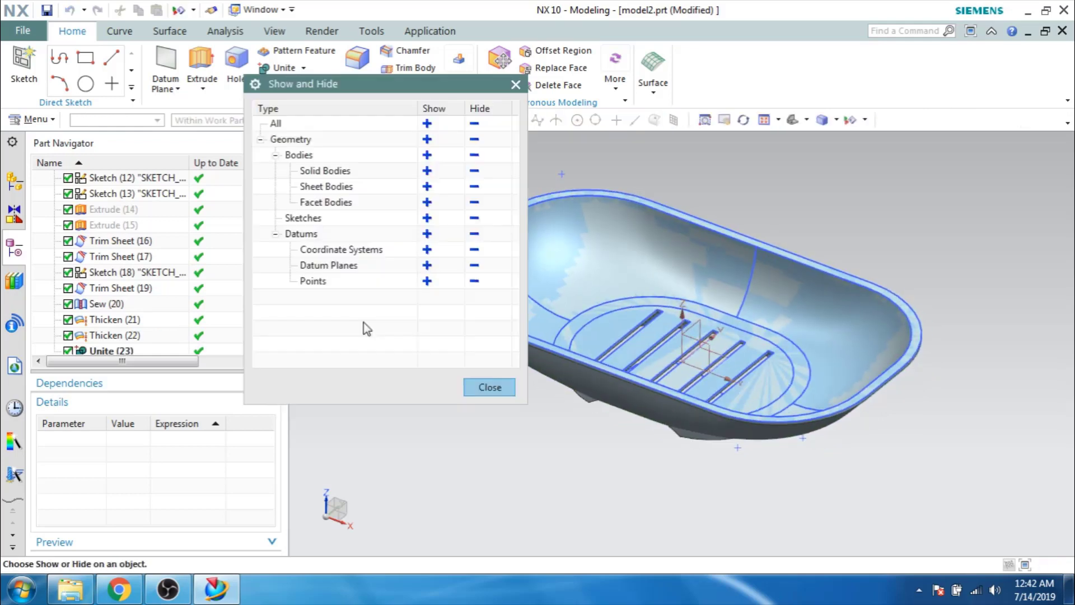
{"action": "left_click", "coordinate": [476, 124]}
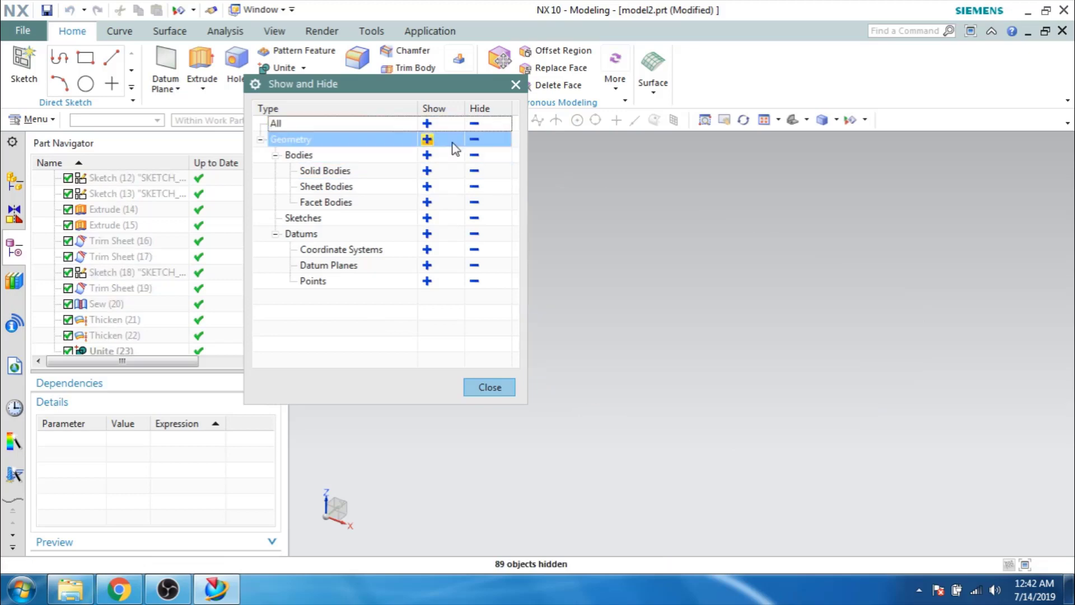
{"action": "left_click", "coordinate": [427, 171]}
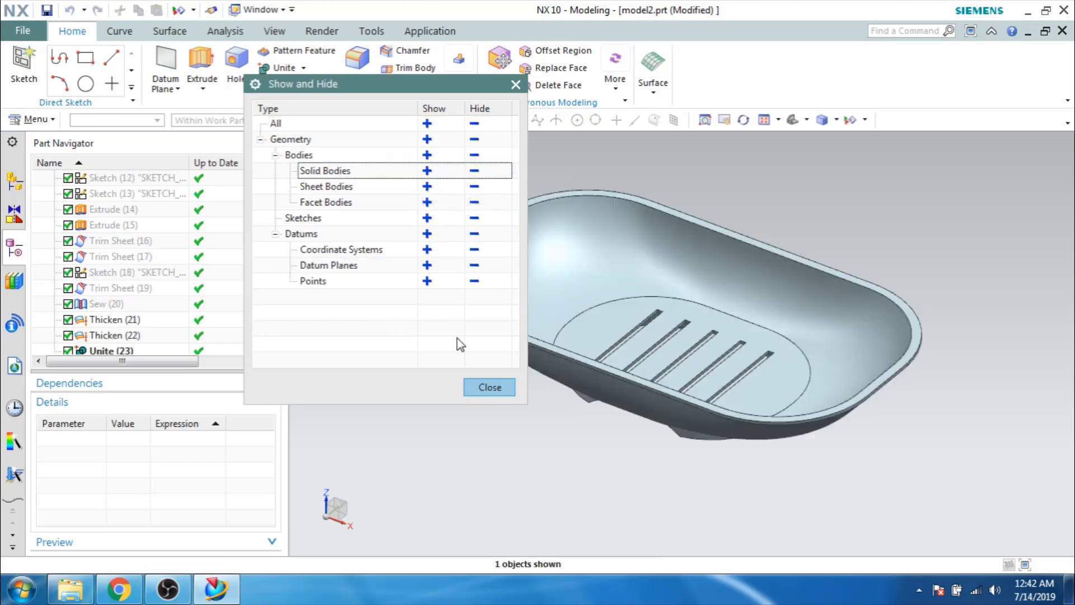
{"action": "left_click", "coordinate": [482, 386]}
{"action": "mouse_move", "coordinate": [427, 367]}
{"action": "middle_mouse_down"}
{"action": "mouse_move", "coordinate": [427, 355]}
{"action": "mouse_move", "coordinate": [412, 391]}
{"action": "mouse_move", "coordinate": [432, 368]}
{"action": "mouse_move", "coordinate": [435, 383]}
{"action": "mouse_move", "coordinate": [415, 355]}
{"action": "mouse_move", "coordinate": [428, 363]}
{"action": "middle_mouse_up"}
{"action": "scroll", "coordinate": [396, 399], "scroll_direction": "up", "scroll_amount": 2}
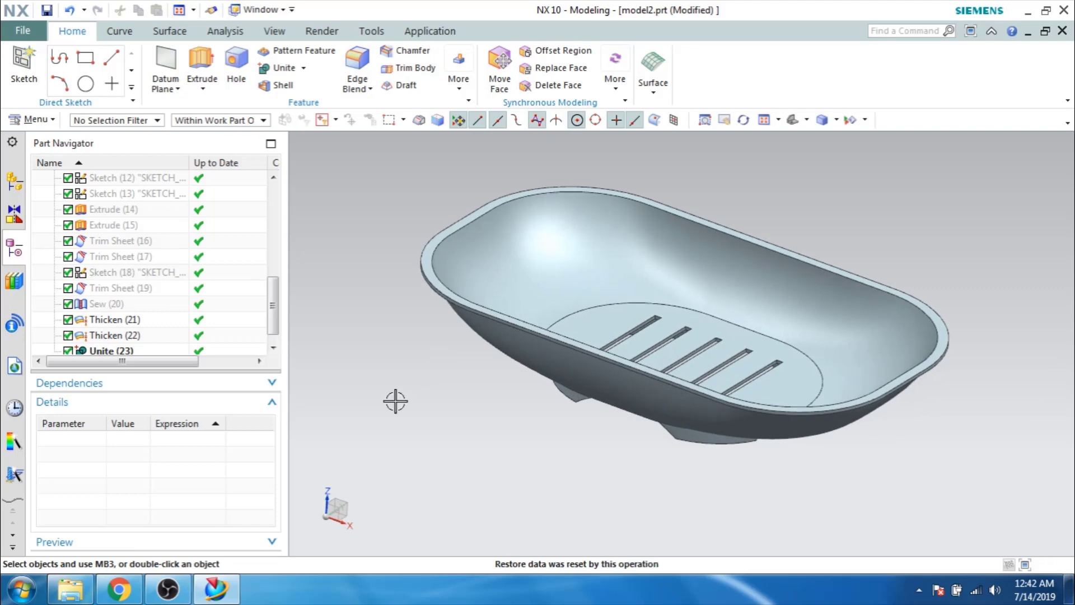